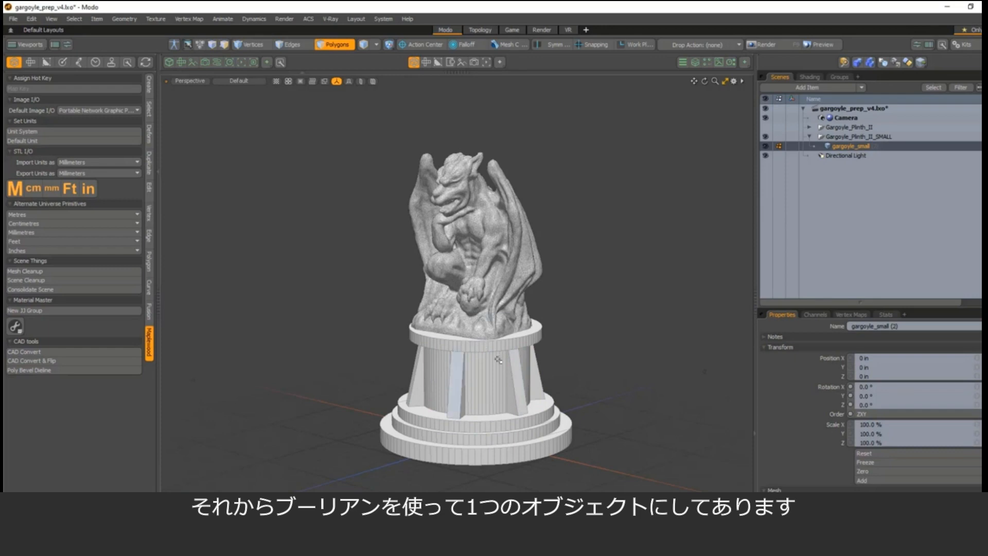
Examine the combined gargoyle statue and its plinth from several angles.
alt+drag(488, 384, 353, 347)
double_click(490, 394)
click(657, 345)
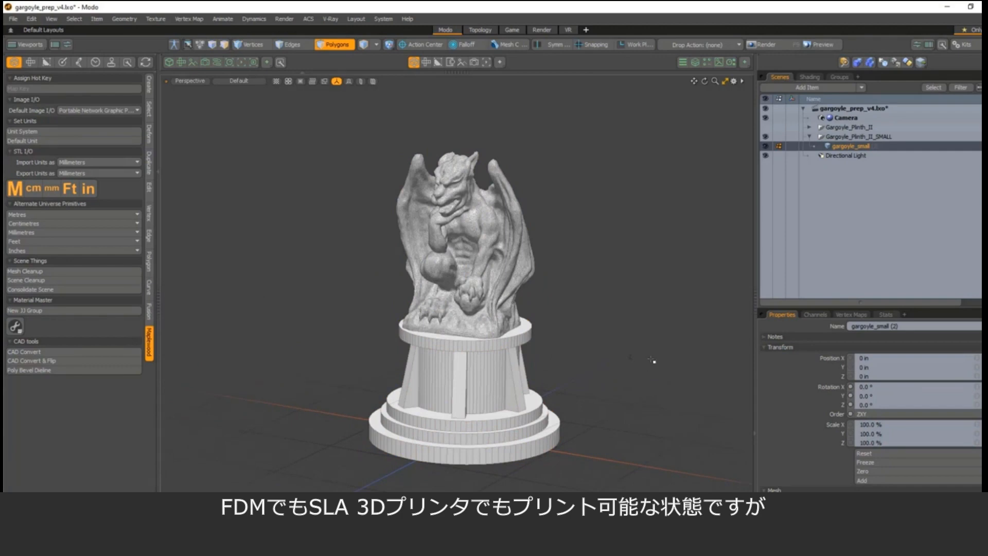
alt+drag(652, 361, 359, 389)
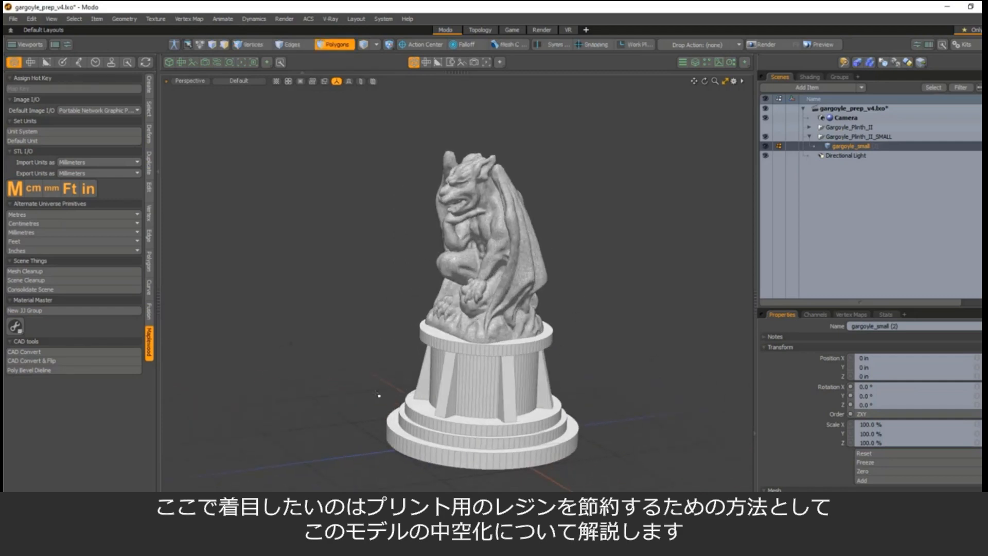
alt+drag(617, 371, 652, 364)
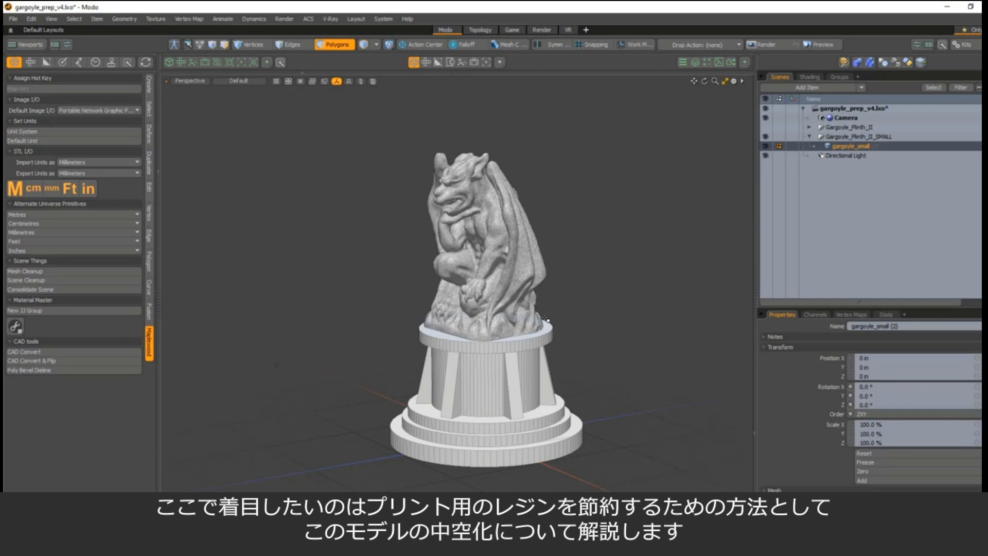
alt+drag(544, 318, 531, 344)
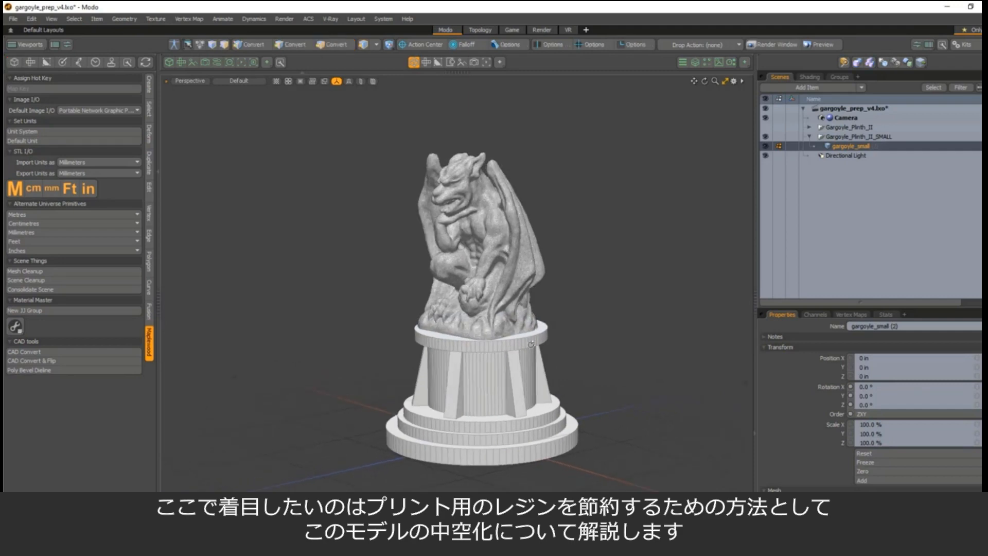
key(3)
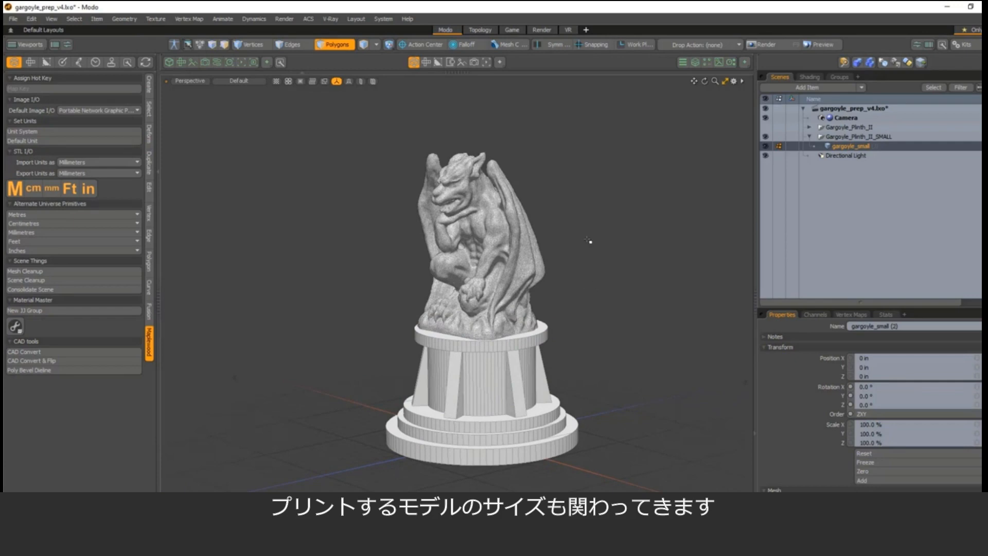
alt+drag(588, 240, 601, 301)
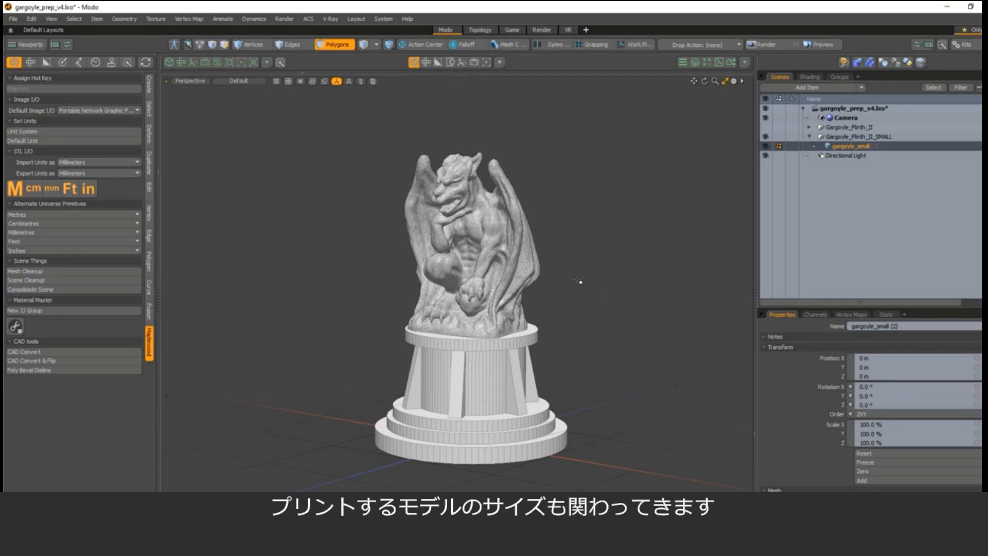
Measure the gargoyle_small mesh's overall size in item mode with the Dimensions Tool and deselect it.
key(5)
alt+drag(575, 284, 546, 296)
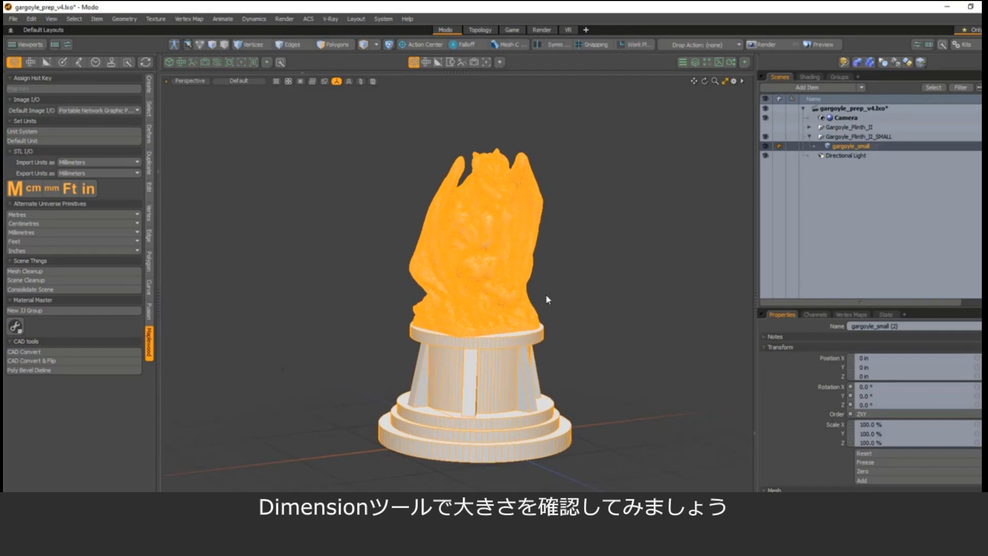
key(ctrl+m)
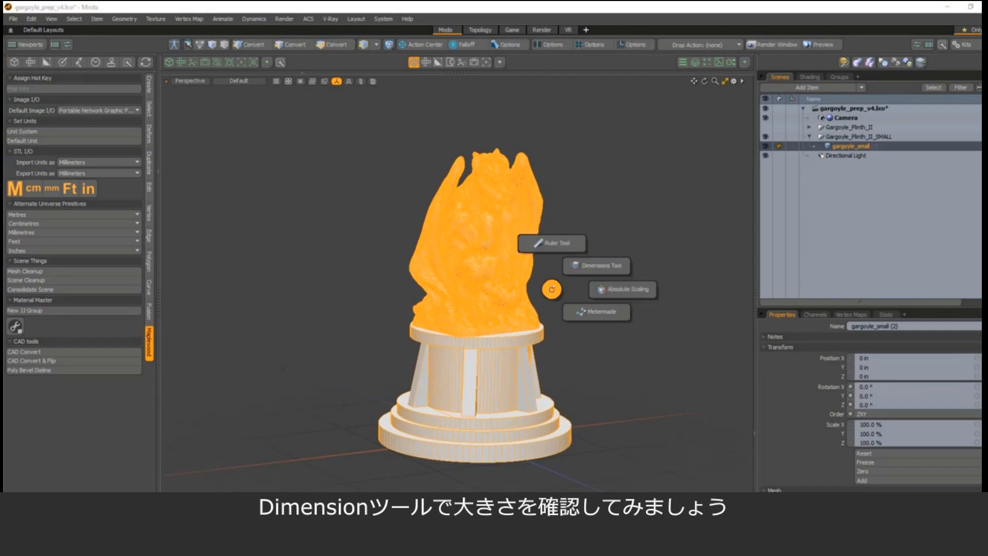
click(591, 270)
alt+drag(539, 279, 543, 304)
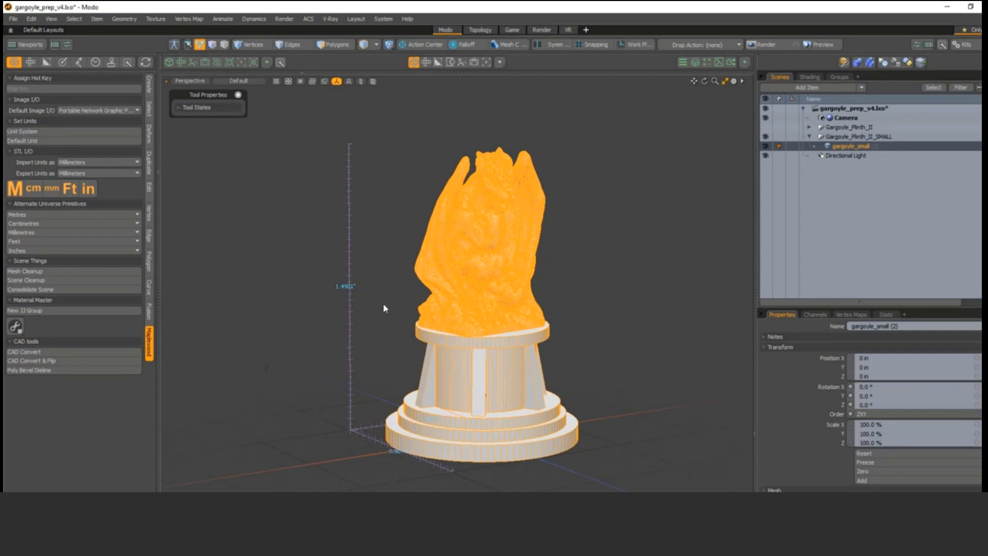
alt+drag(383, 383, 321, 342)
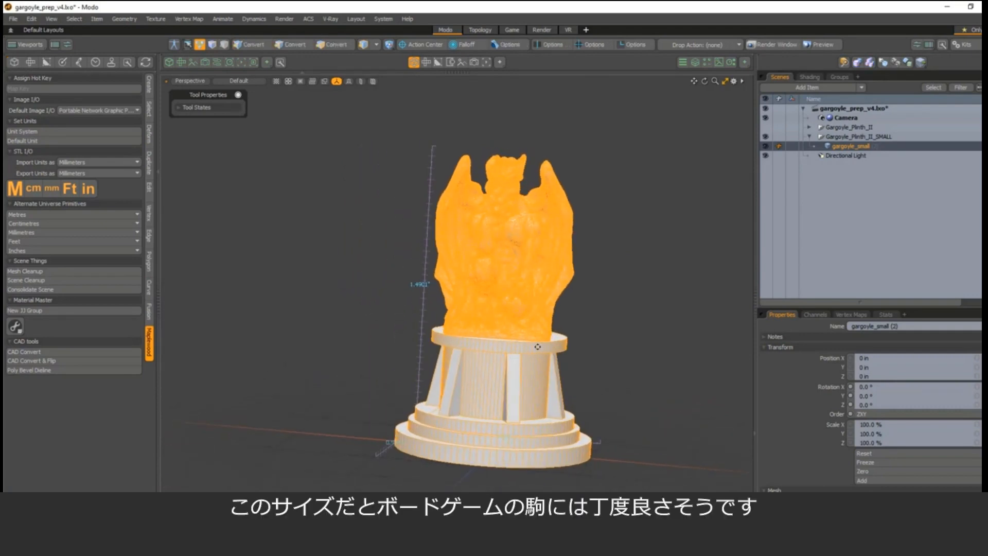
alt+drag(537, 347, 470, 346)
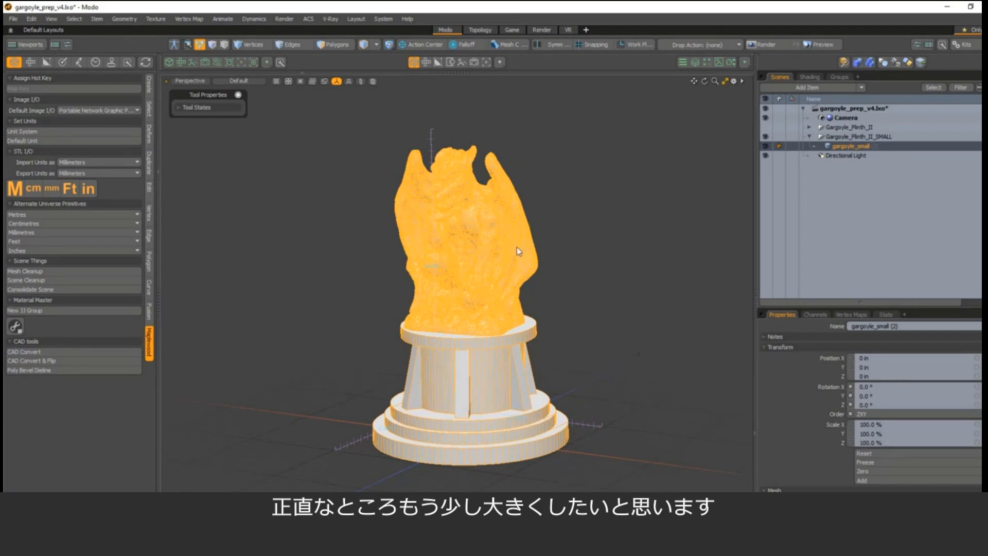
click(586, 248)
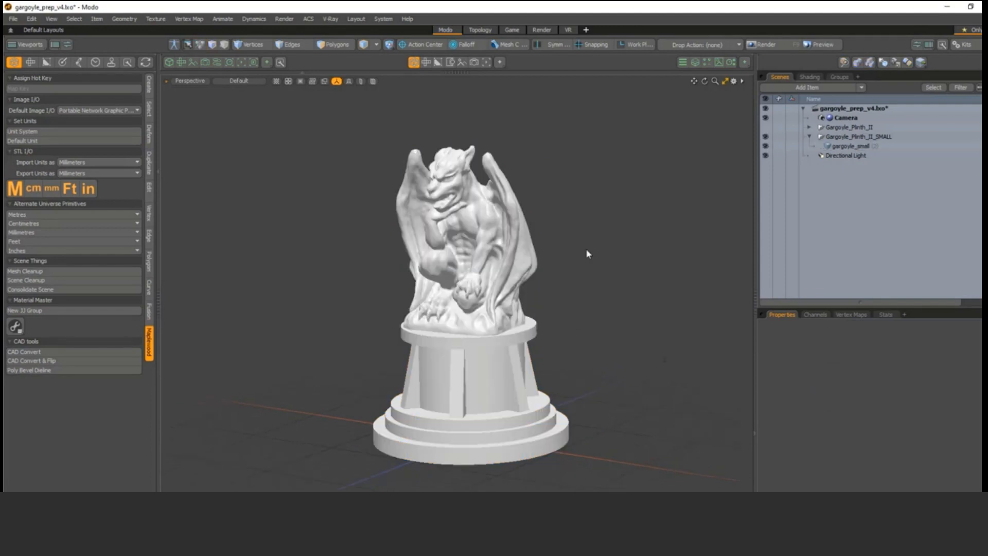
alt+drag(531, 352, 517, 348)
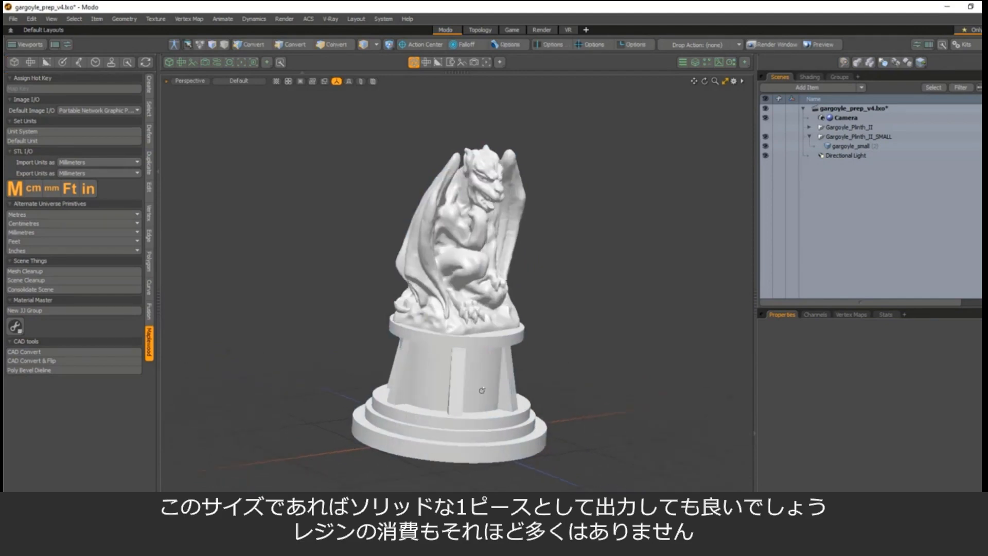
alt+drag(565, 376, 559, 374)
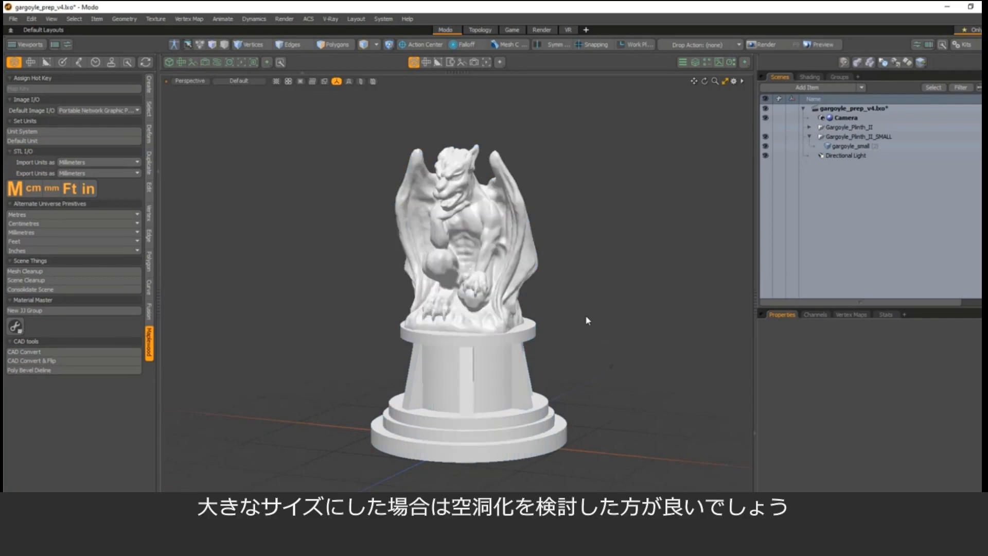
alt+drag(586, 316, 393, 337)
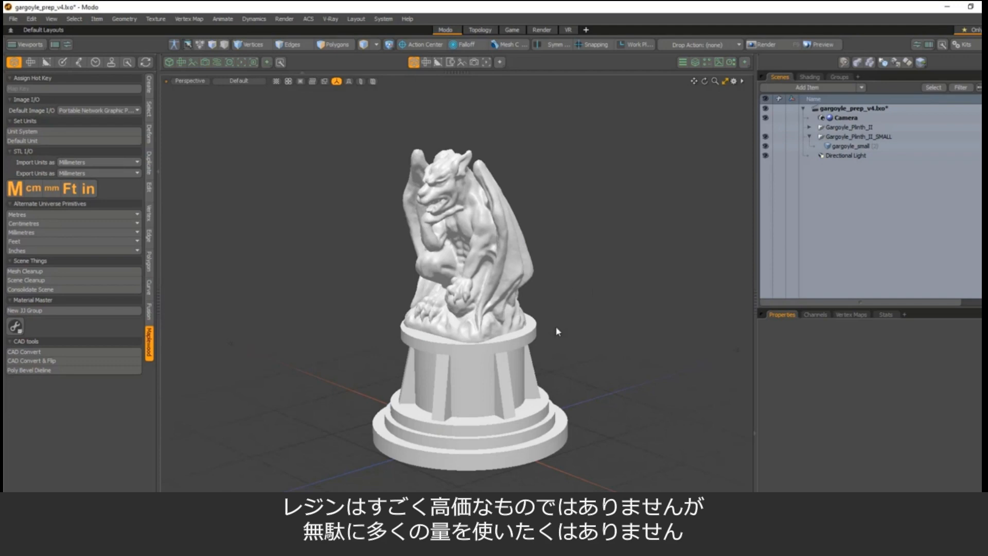
alt+drag(507, 336, 470, 324)
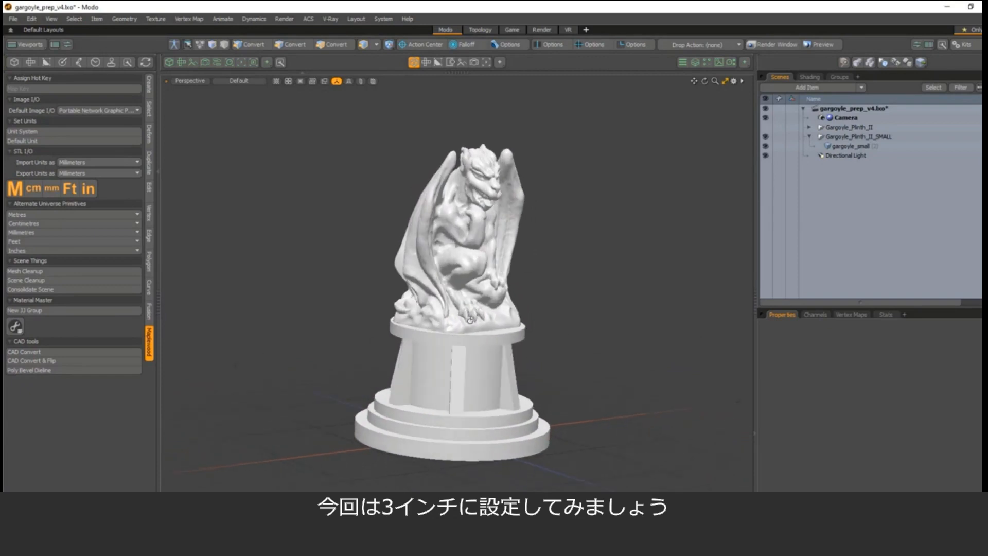
Scale the gargoyle_small mesh uniformly to 3 inches along its longest axis with Absolute Scaling.
click(473, 281)
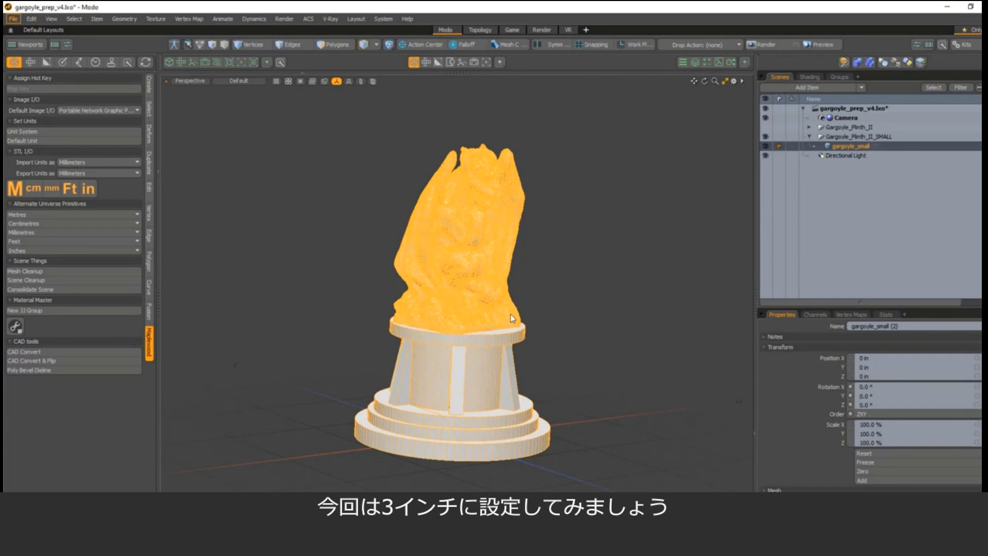
key(alt+m)
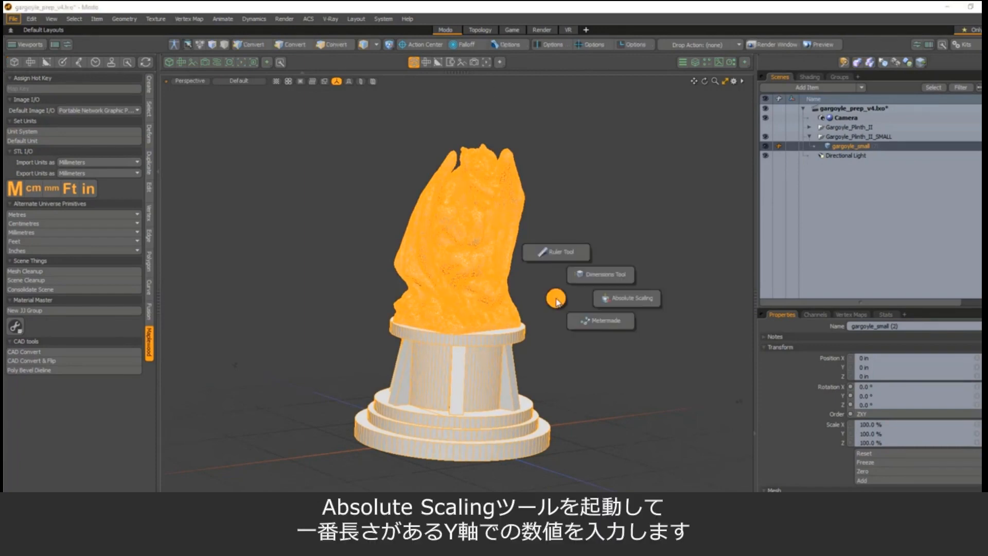
click(621, 303)
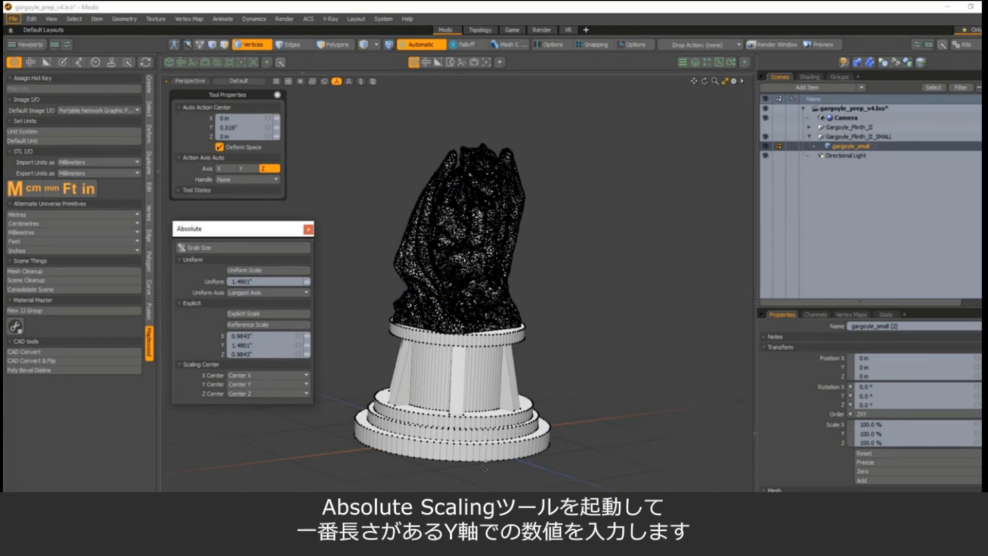
click(265, 280)
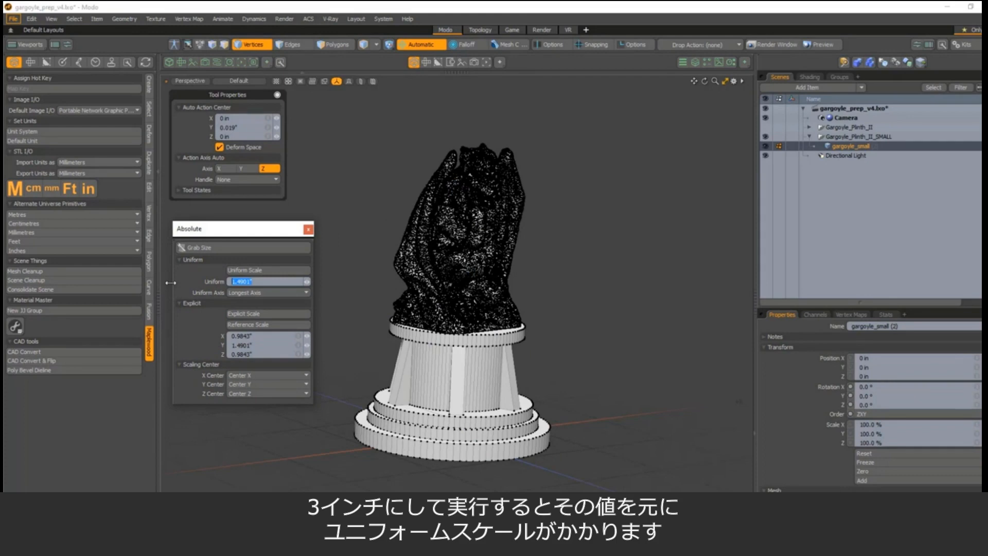
text(3)
click(266, 271)
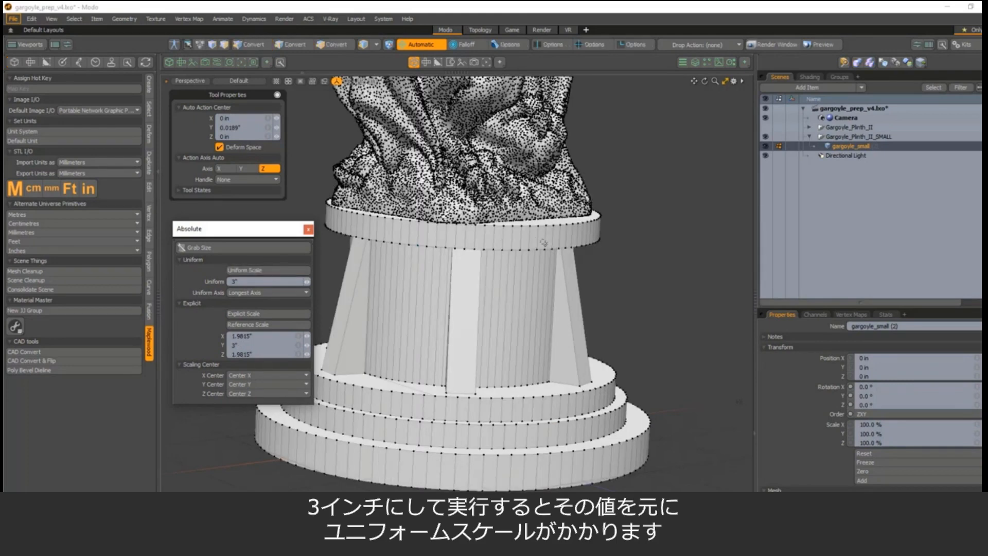
ctrl+scroll(539, 249, down, 3)
ctrl+scroll(538, 249, down, 4)
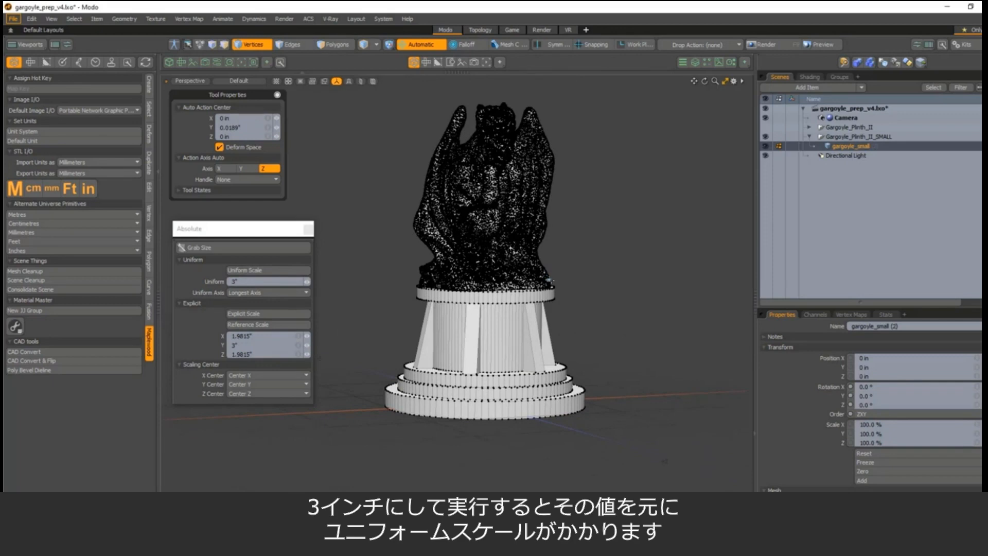
Measure the rescaled statue with the Dimensions Tool, deselect it, and close the Absolute scaling window.
key(5)
alt+drag(457, 302, 487, 304)
key(ctrl+space)
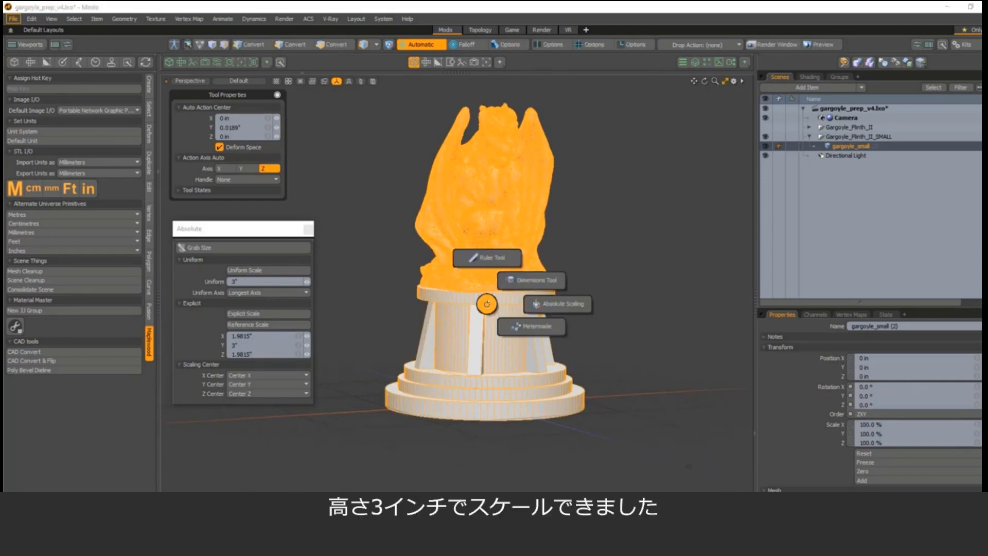
click(538, 285)
alt+shift+drag(441, 281, 447, 301)
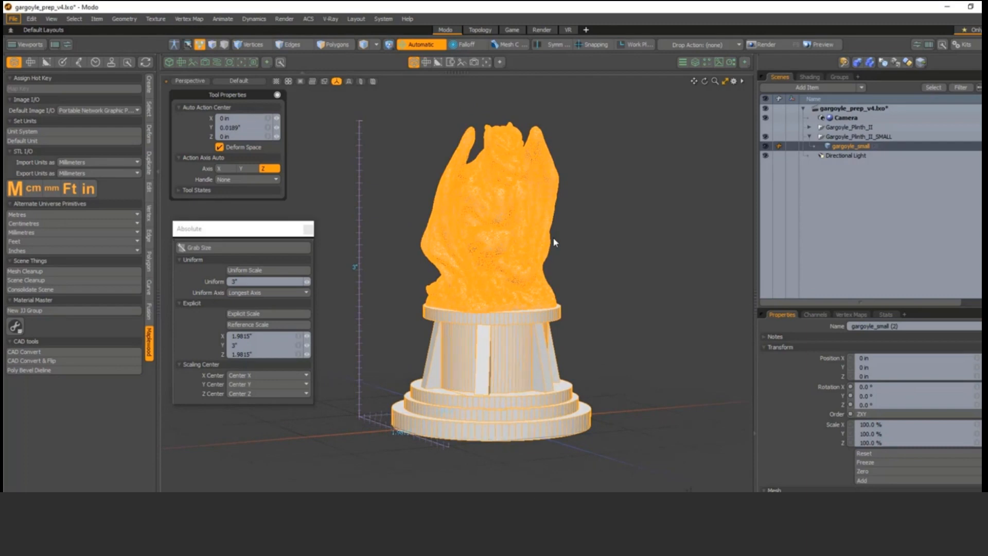
alt+drag(527, 356, 443, 318)
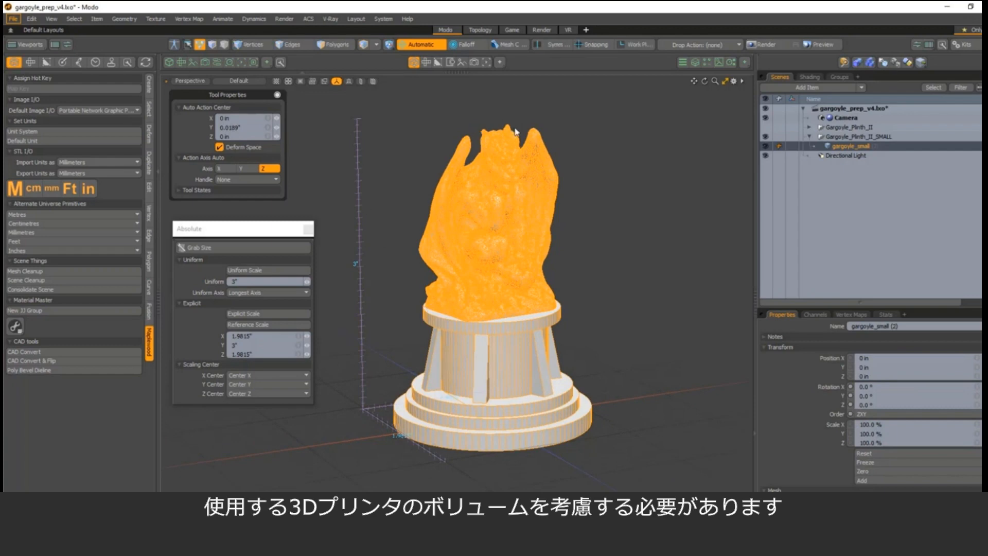
alt+drag(516, 131, 490, 139)
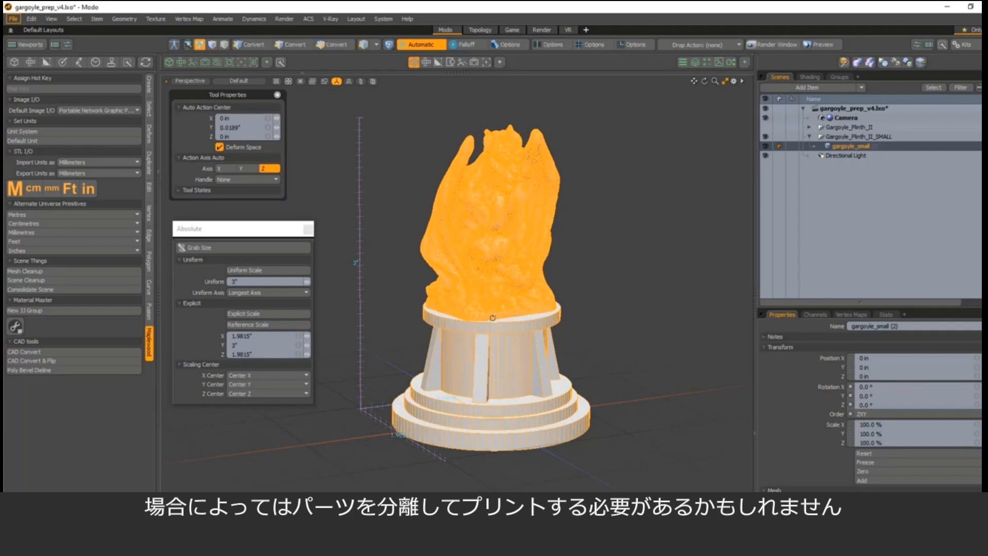
alt+drag(578, 317, 591, 300)
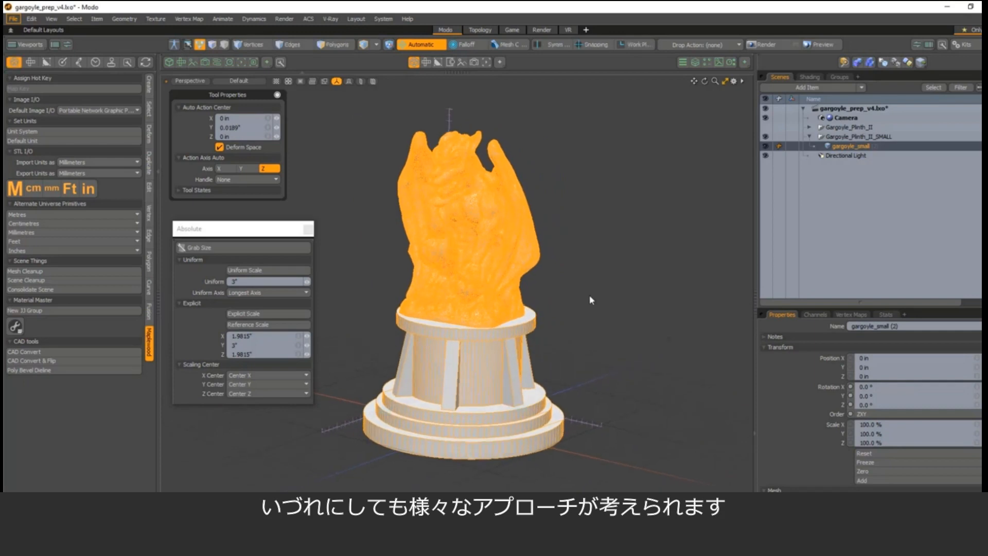
key(Escape)
key(Escape)
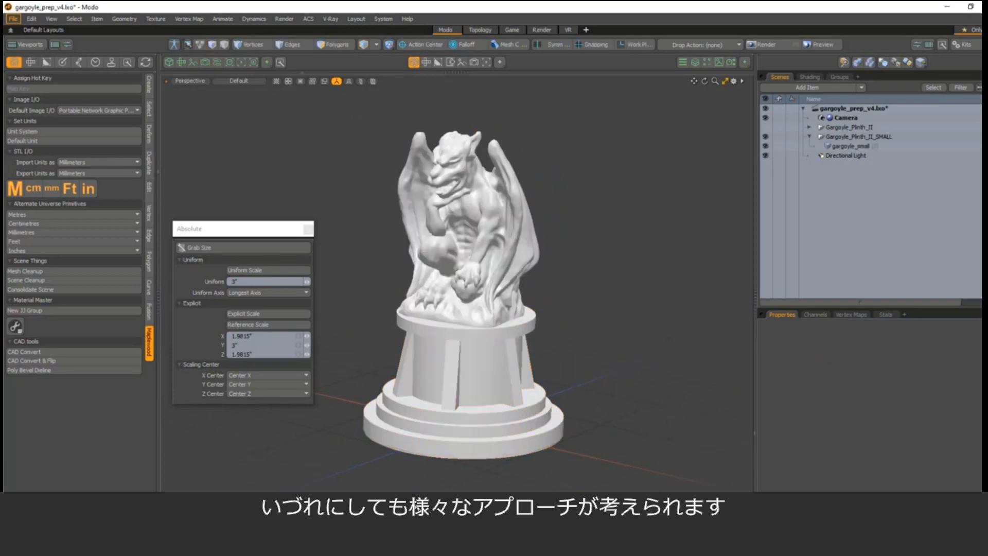
click(308, 229)
alt+drag(319, 273, 330, 339)
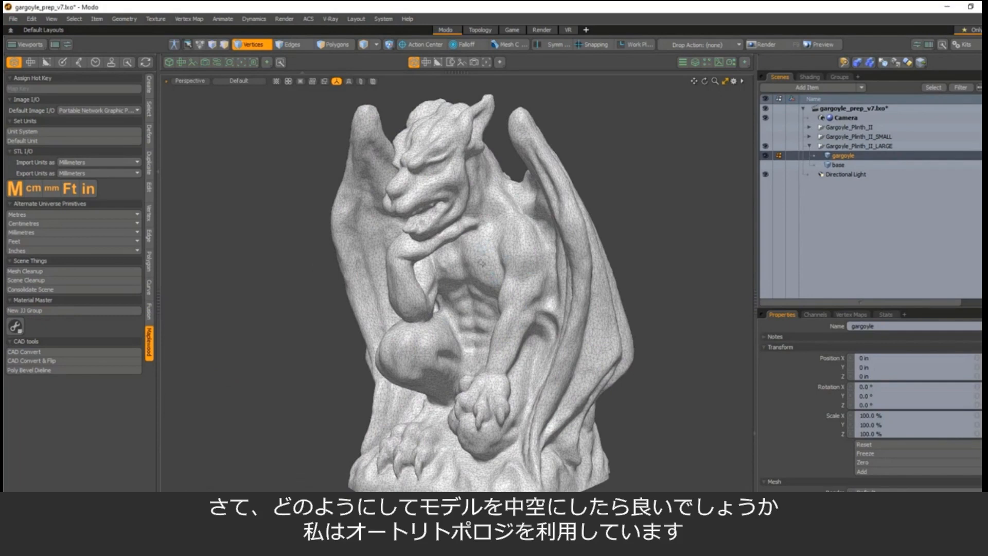
Select the open edge loop around the bottom of the gargoyle mesh.
alt+drag(480, 285, 550, 342)
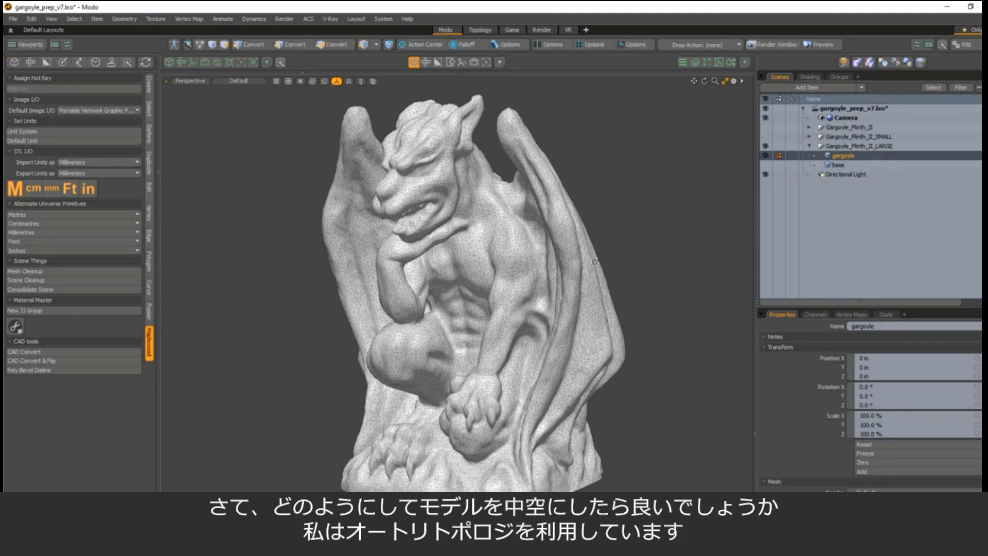
alt+drag(594, 261, 599, 260)
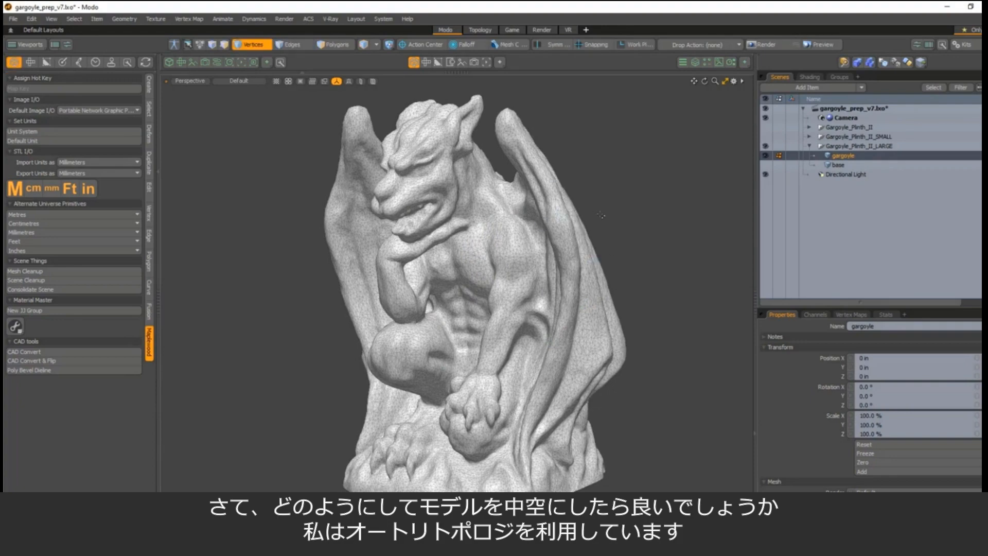
alt+shift+drag(592, 412, 594, 329)
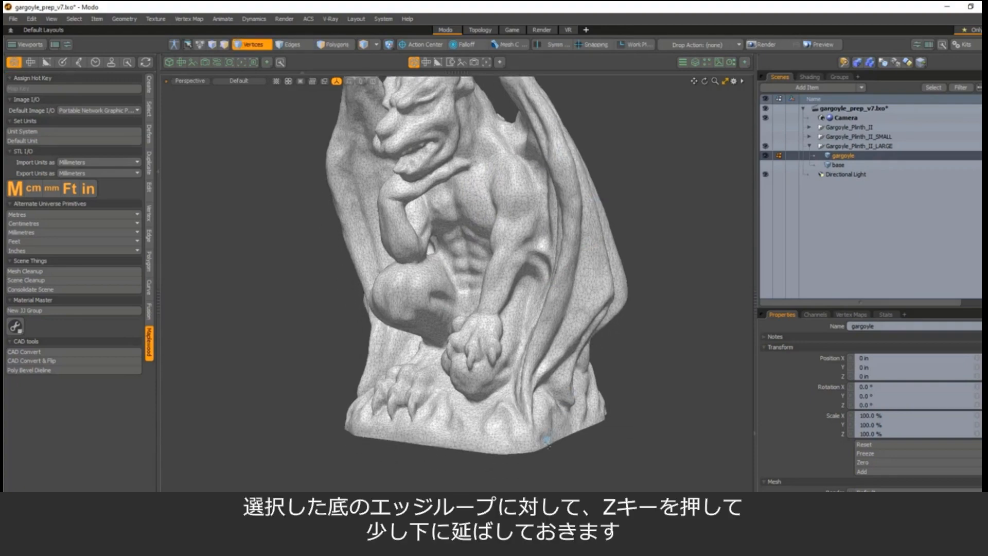
scroll(550, 416, up, 5)
alt+shift+drag(550, 417, 551, 374)
scroll(583, 403, up, 4)
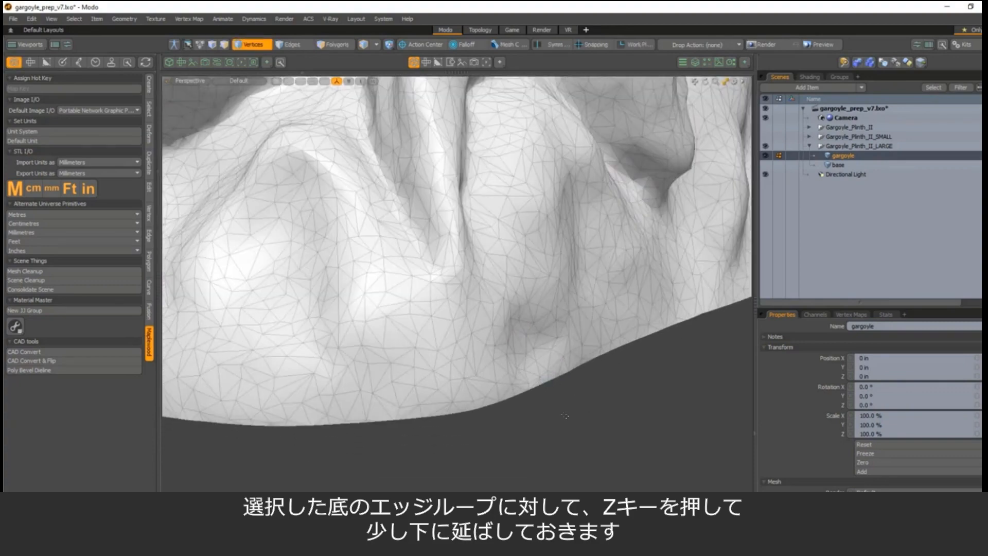
key(2)
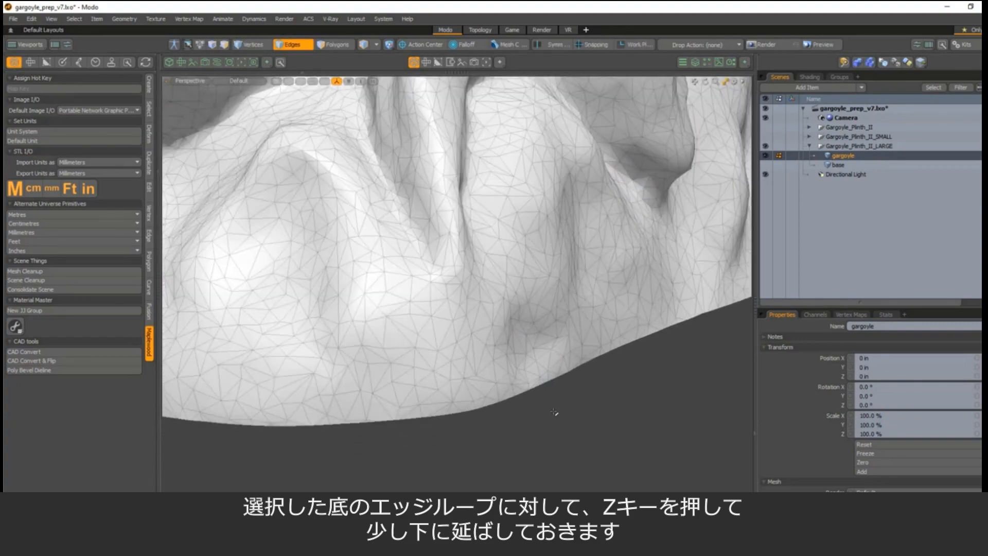
double_click(471, 414)
scroll(605, 324, down, 4)
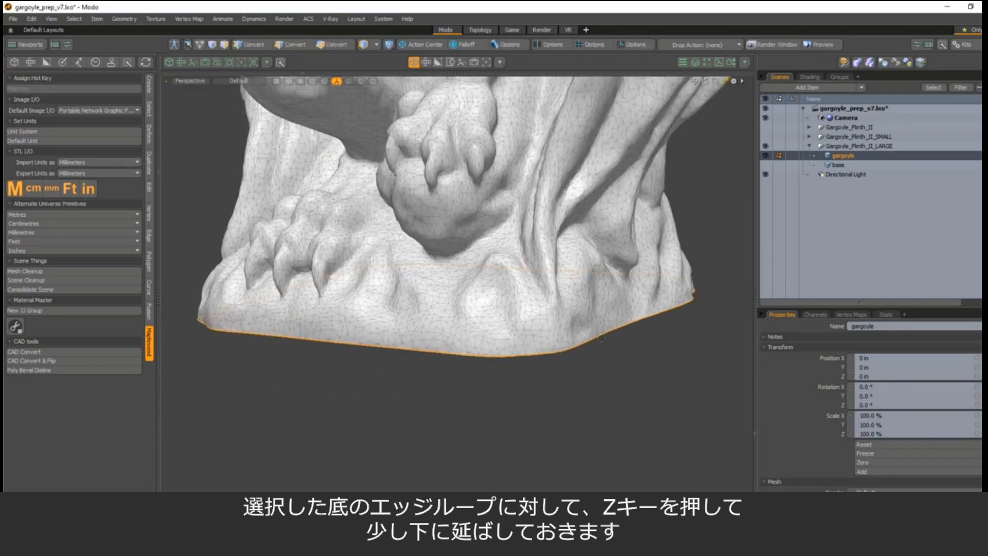
Extend the selected bottom edge loop straight down a short distance with Edge Extend.
alt+shift+drag(601, 338, 545, 407)
key(z)
click(545, 407)
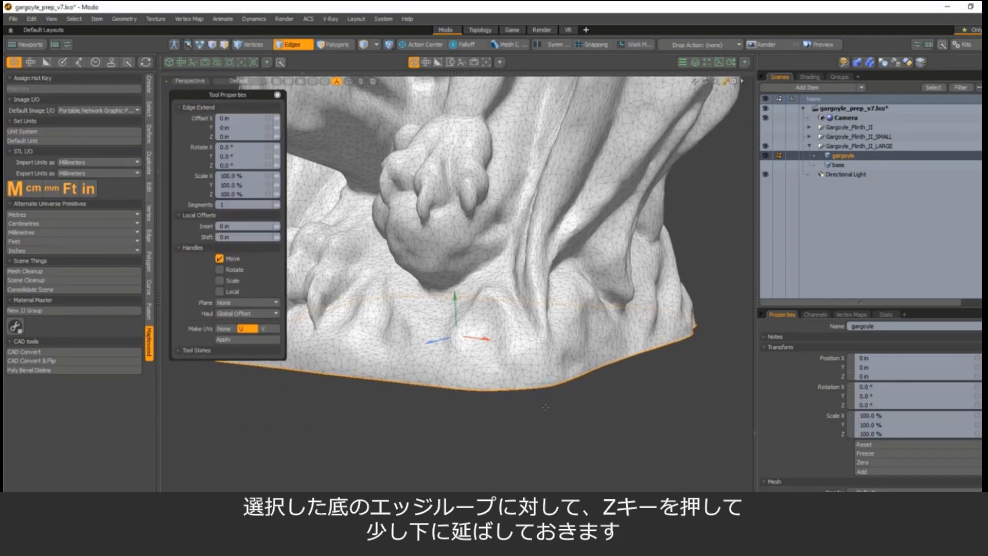
drag(454, 296, 454, 311)
Flatten the extended bottom edge loop by scaling it to 0% on the Y axis.
key(r)
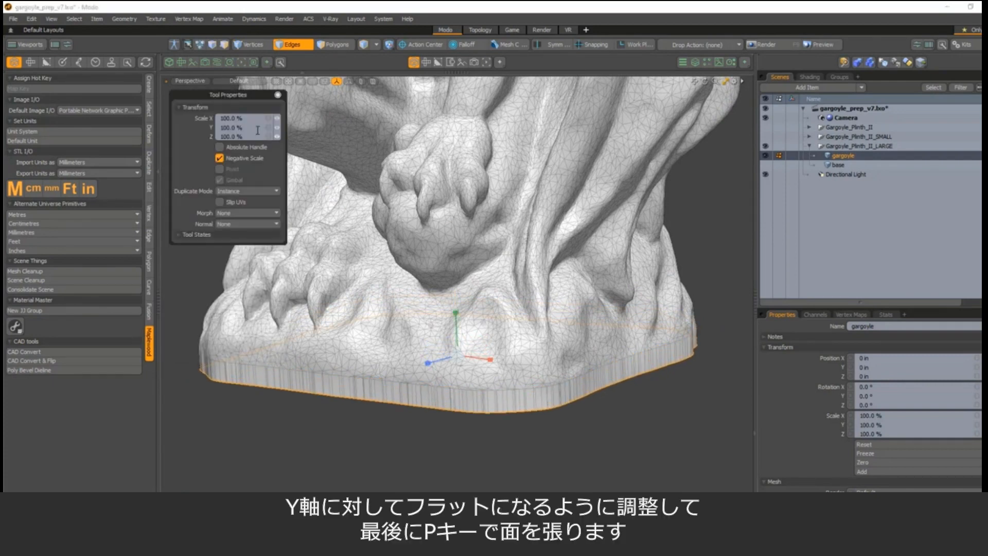
click(257, 129)
text(0)
key(Tab)
key(space)
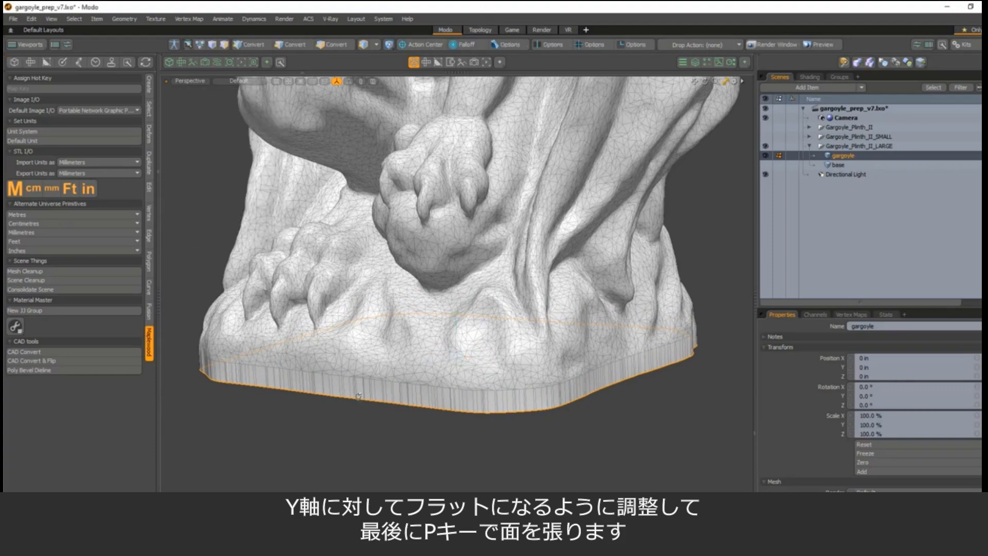
Cap the open bottom of the gargoyle mesh with a new polygon and clear the edge selection.
alt+drag(465, 407, 464, 362)
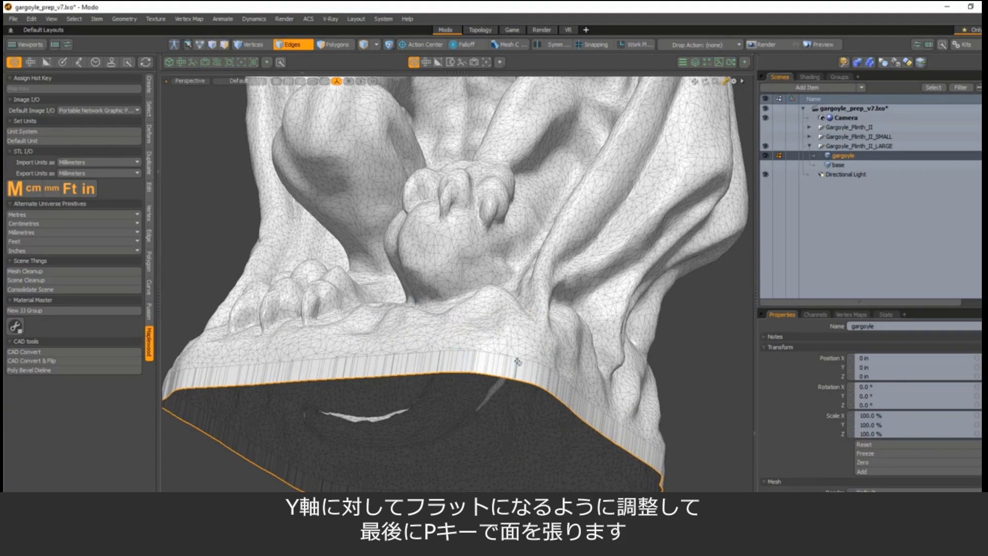
key(p)
alt+drag(530, 368, 405, 346)
click(298, 267)
scroll(407, 293, down, 3)
alt+drag(423, 288, 513, 395)
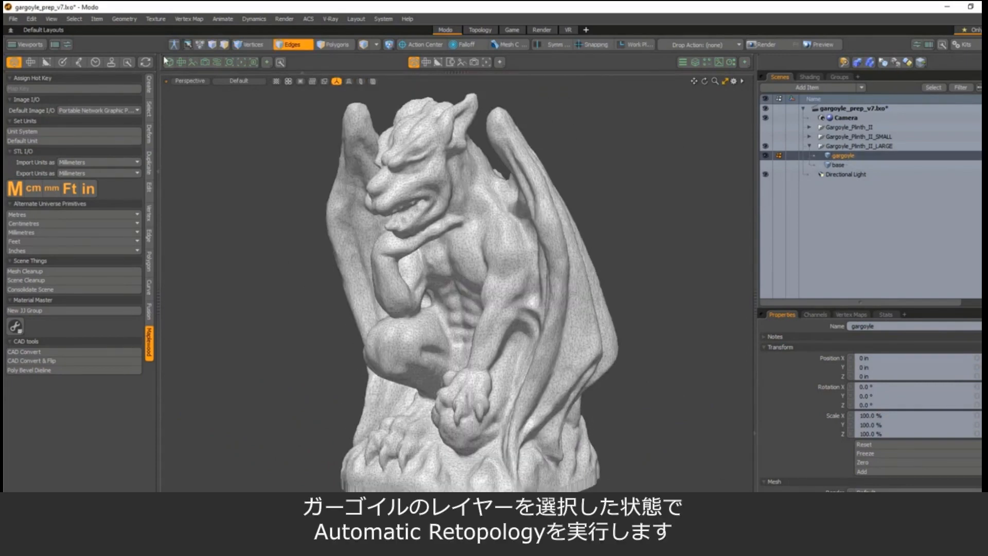
Create a new mesh with Automatic Retopology, using the Absolute count mode and a 1000-polygon target, and hide the original gargoyle mesh.
click(132, 20)
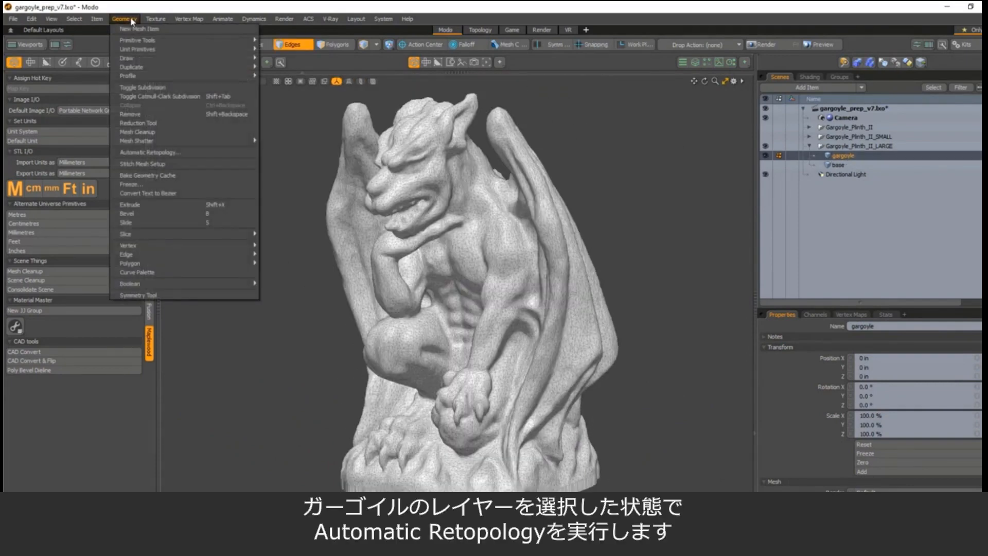
click(151, 153)
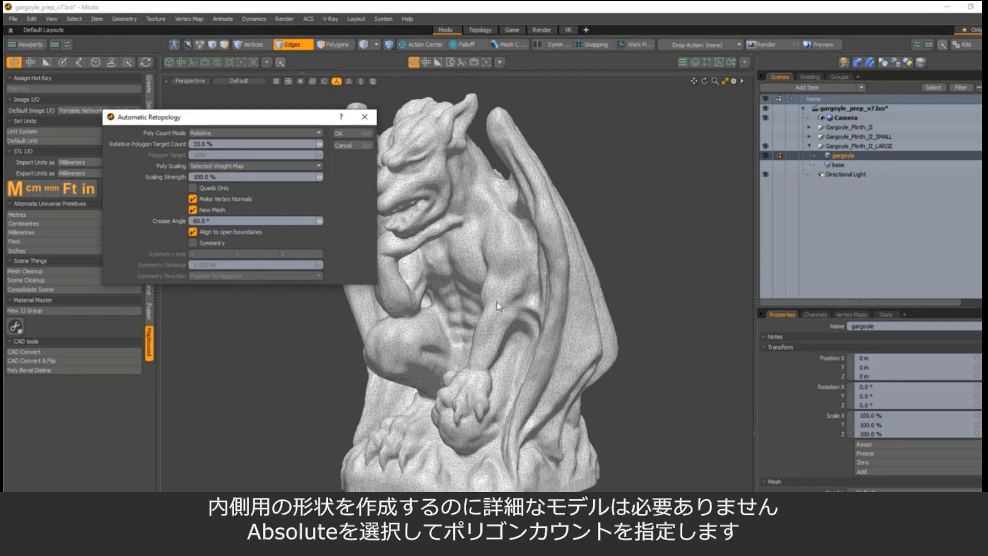
click(222, 134)
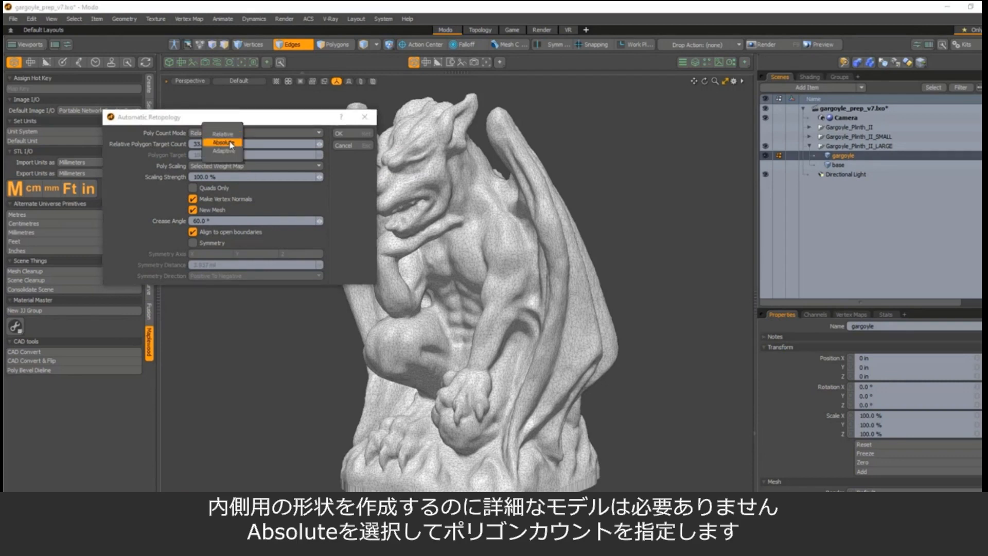
click(223, 143)
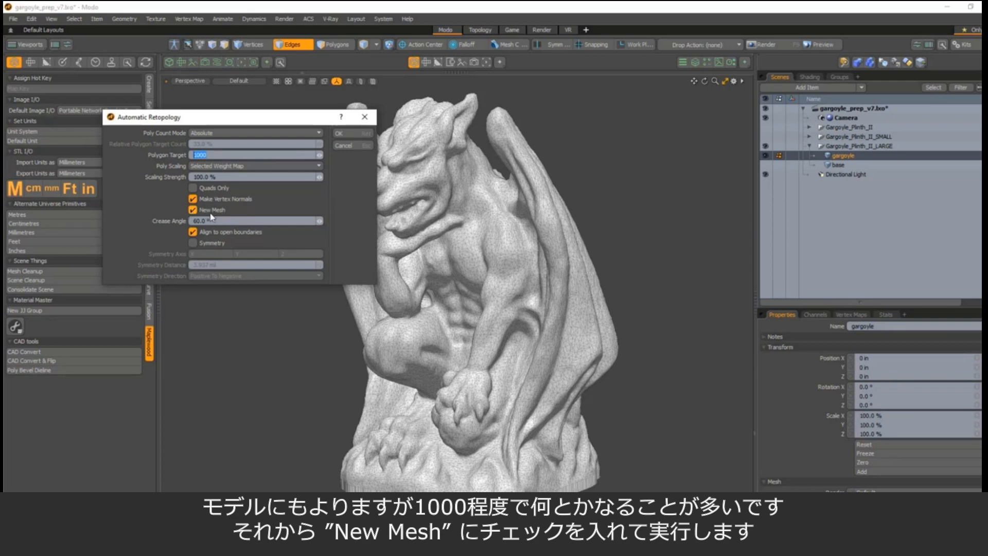
click(349, 135)
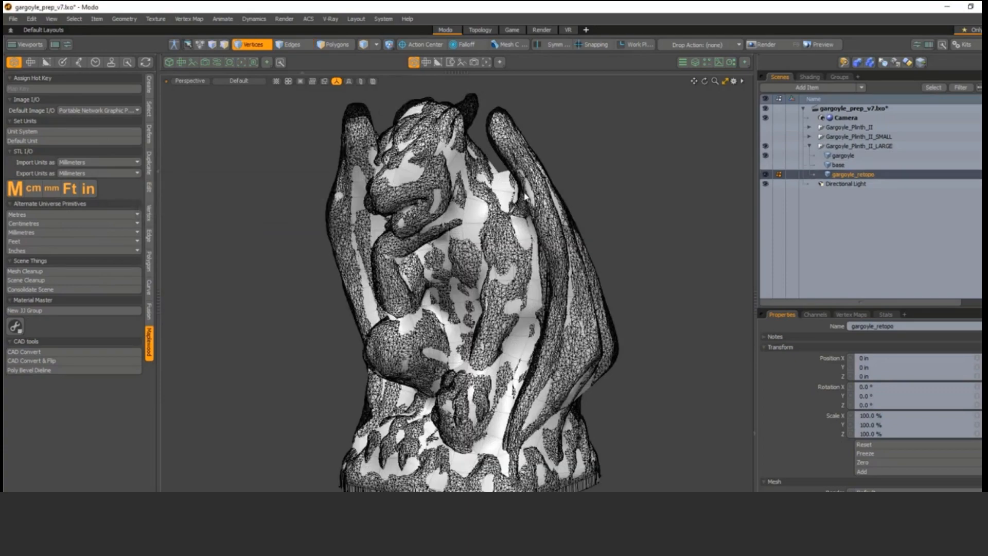
click(765, 155)
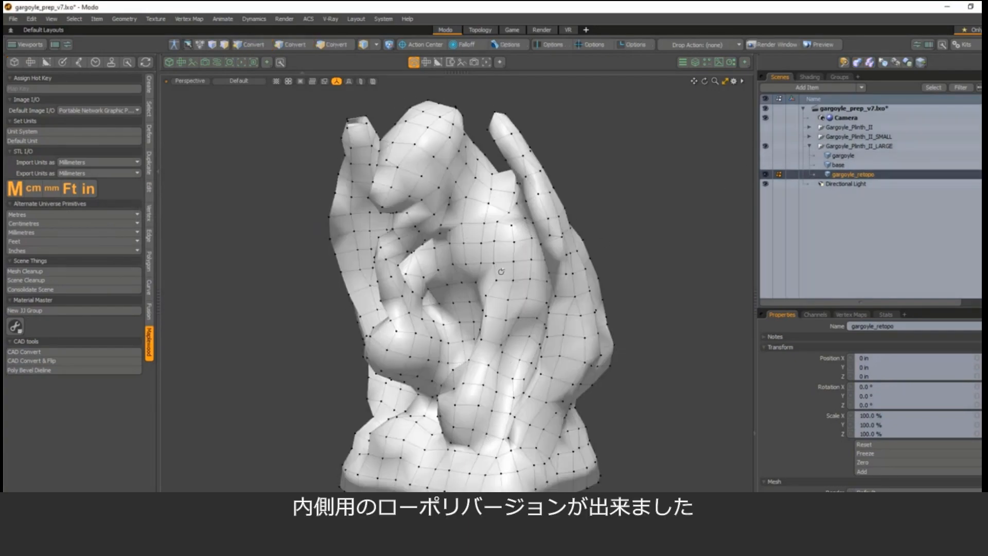
Fill the hole in the back of the gargoyle_retopo mesh.
alt+drag(513, 271, 453, 260)
scroll(404, 254, up, 4)
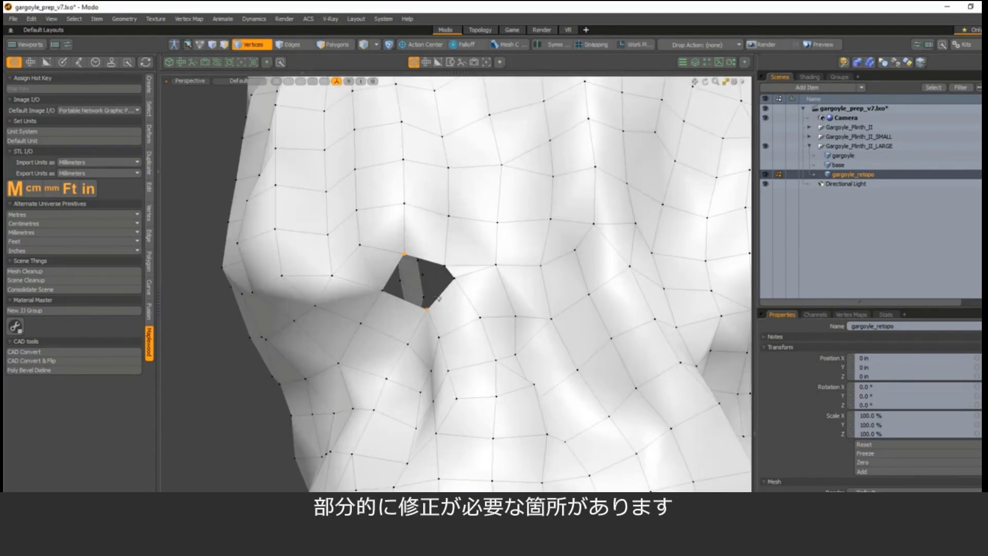
scroll(447, 268, up, 3)
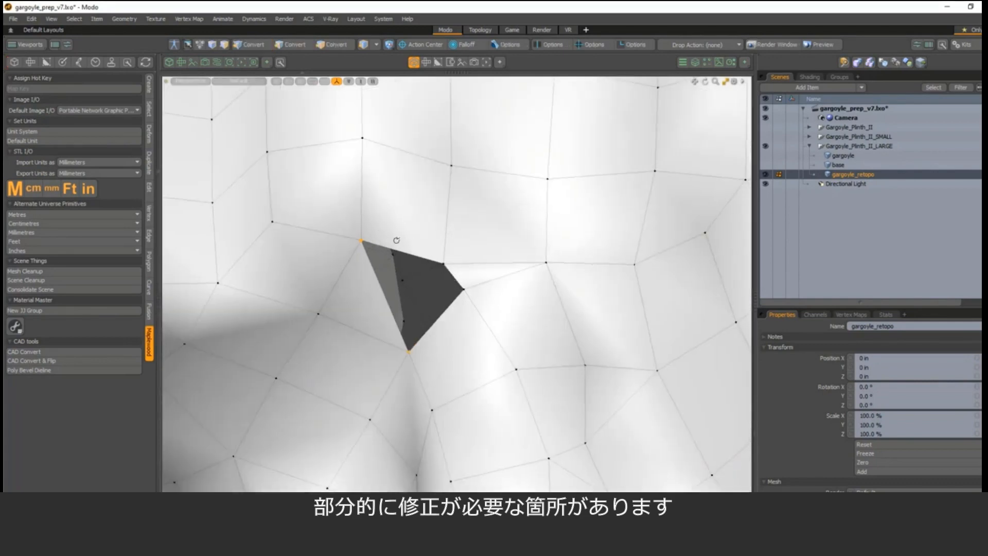
alt+drag(397, 241, 420, 304)
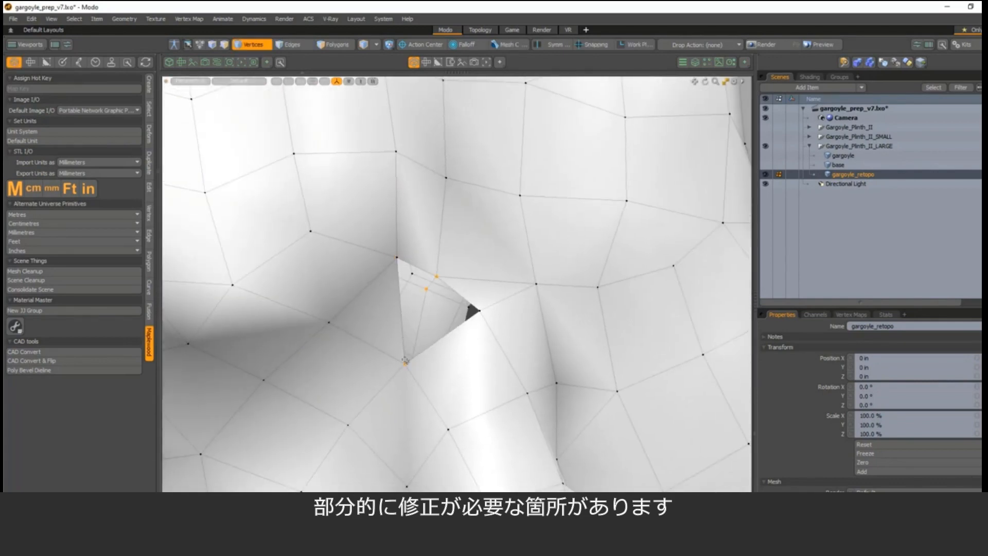
scroll(433, 304, down, 6)
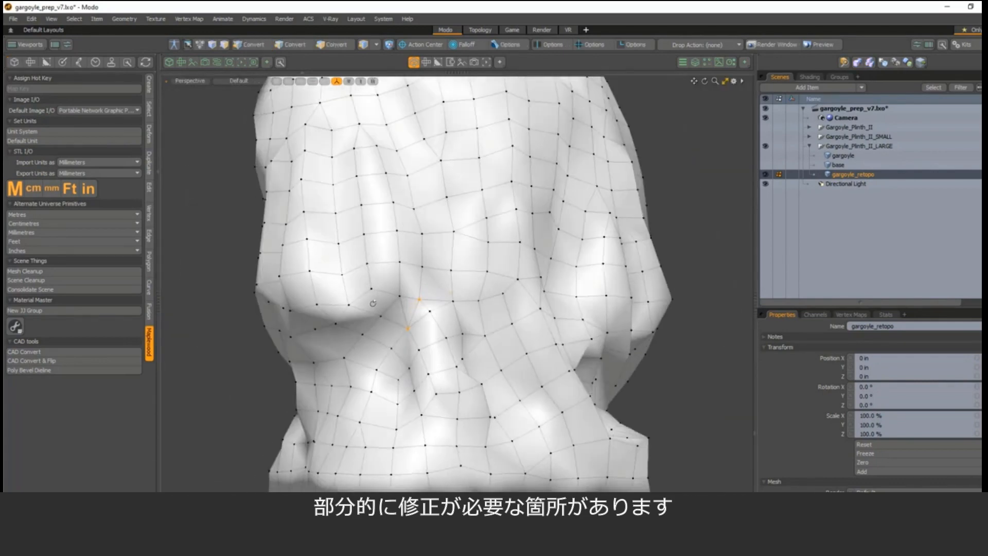
Select and adjust stray vertices to repair a distorted area of the gargoyle_retopo mesh.
alt+drag(453, 318, 330, 330)
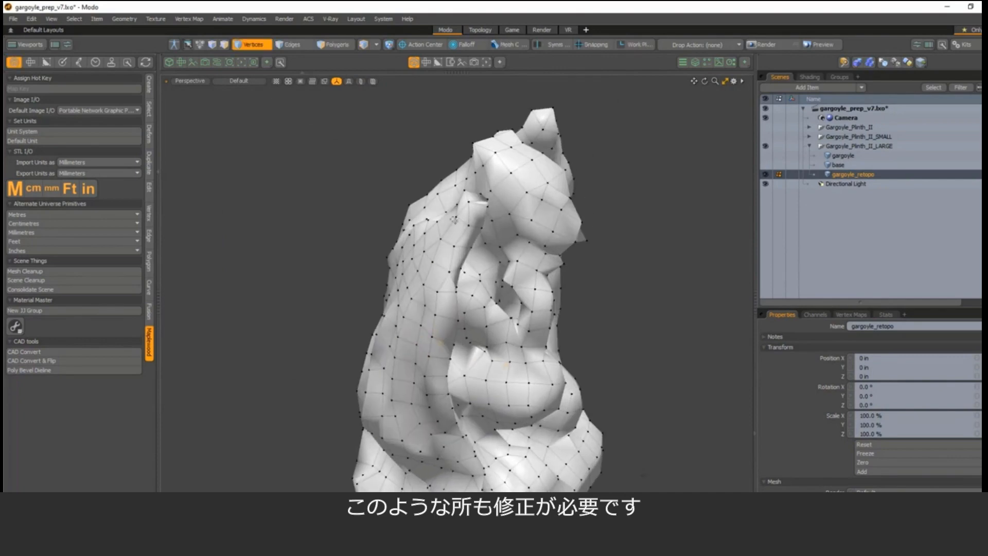
scroll(309, 299, up, 8)
alt+drag(280, 249, 381, 289)
key(1)
shift+click(301, 228)
key(w)
key(q)
Remove the thin spike of geometry protruding from the gargoyle_retopo mesh.
scroll(302, 247, down, 4)
alt+drag(302, 247, 411, 296)
scroll(466, 176, up, 8)
alt+drag(466, 176, 463, 276)
key(3)
click(608, 286)
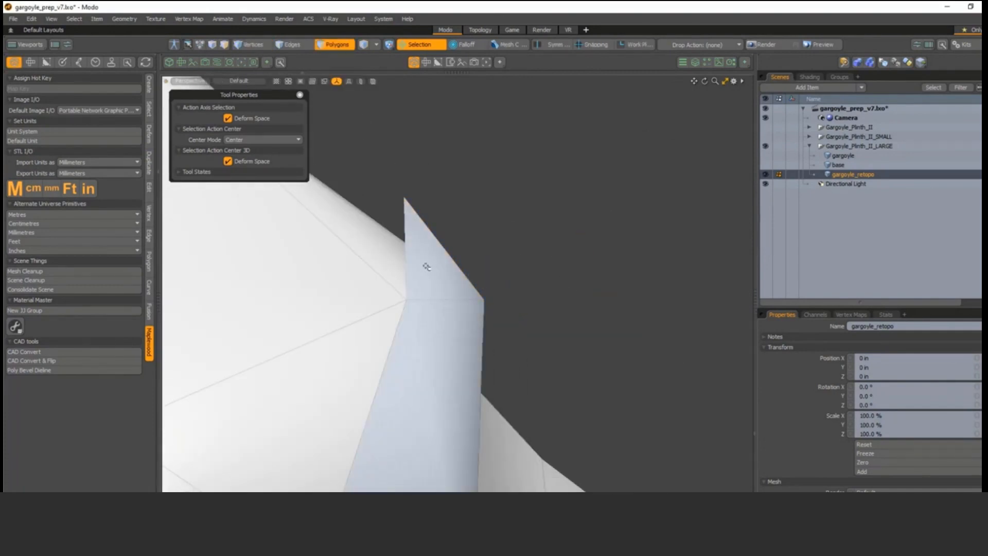
key(1)
key(3)
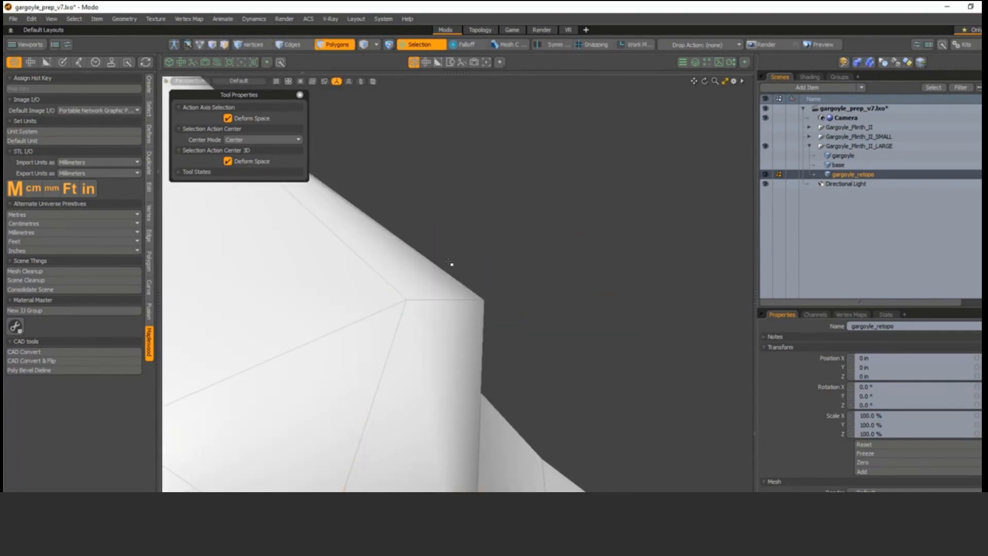
Inspect the front and underside of the gargoyle_retopo mesh for remaining faults.
scroll(449, 263, down, 12)
alt+shift+drag(473, 284, 540, 110)
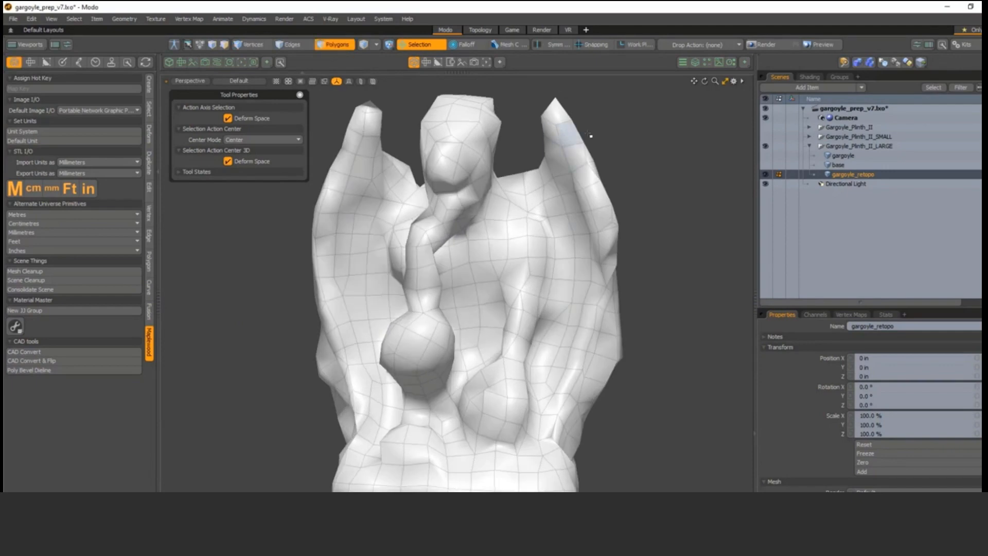
alt+drag(591, 134, 438, 374)
key(1)
scroll(436, 413, down, 5)
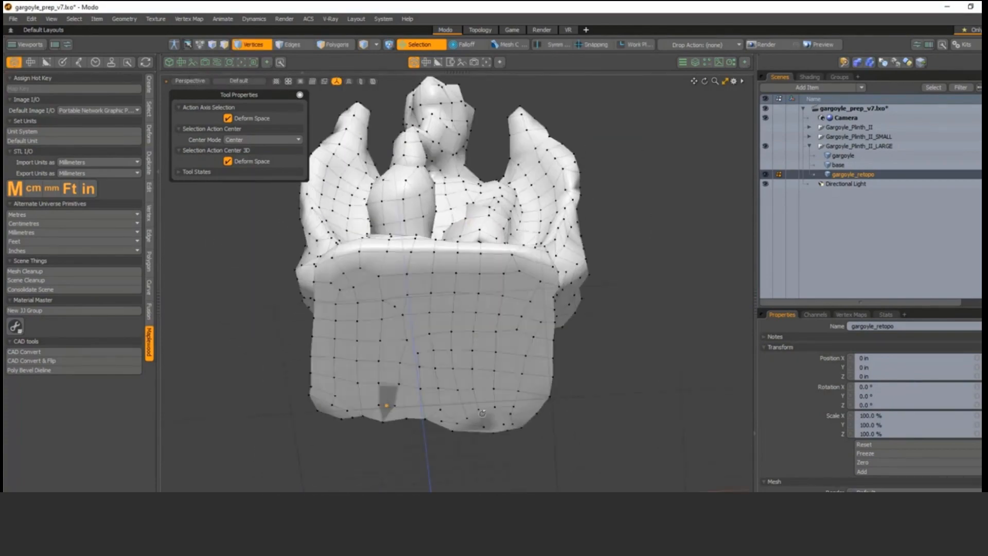
scroll(486, 414, up, 5)
mouse_move(519, 413)
alt+shift+mouse_down()
mouse_move(601, 389)
mouse_move(640, 394)
mouse_move(549, 373)
mouse_move(363, 192)
mouse_move(335, 255)
alt+shift+mouse_up()
Close the gaps along the edge of the gargoyle_retopo mesh's underside.
key(Escape)
key(Escape)
scroll(356, 249, up, 5)
key(alt+s)
key(ctrl+z)
key(ctrl+z)
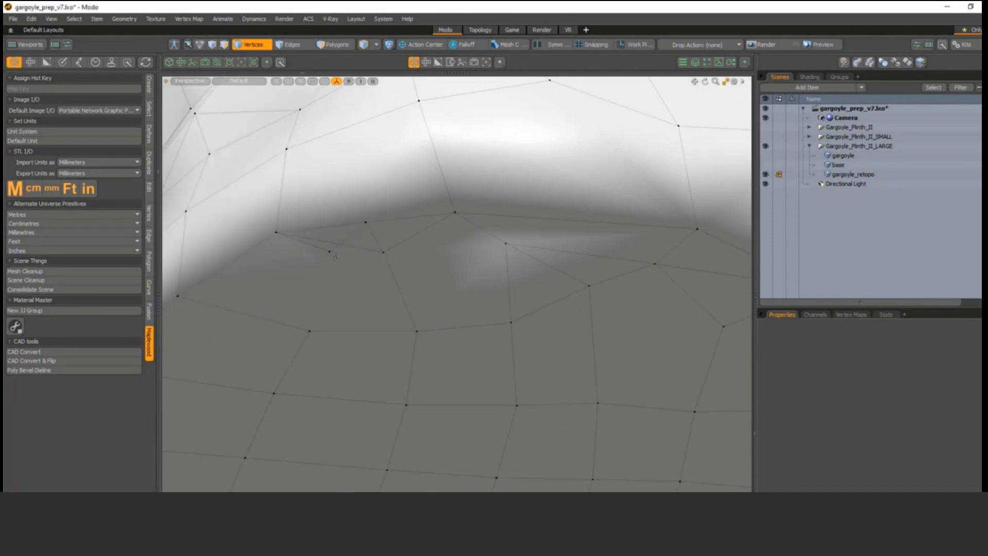
key(KP_4)
key(ctrl+z)
key(KP_4)
alt+drag(359, 254, 356, 232)
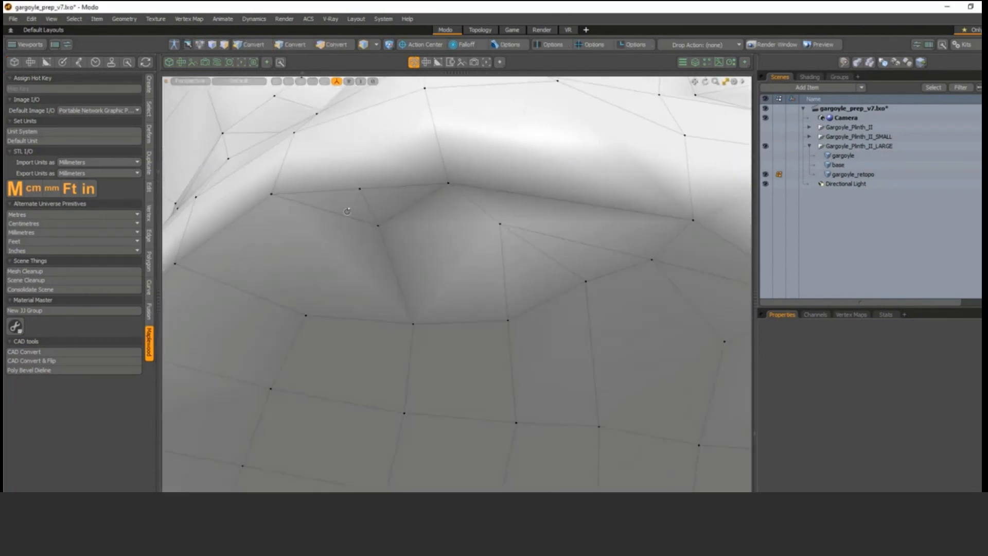
Split the patched underside polygons by connecting two pairs of vertices with new edges.
click(306, 314)
shift+click(378, 224)
key(shift+s)
click(378, 224)
shift+click(500, 223)
key(shift+s)
ctrl+alt+drag(489, 256, 340, 143)
Select the underside polygons with the Coplanar Polygons Tool at a 3.3° angle and assign them to a bottom selection set.
key(3)
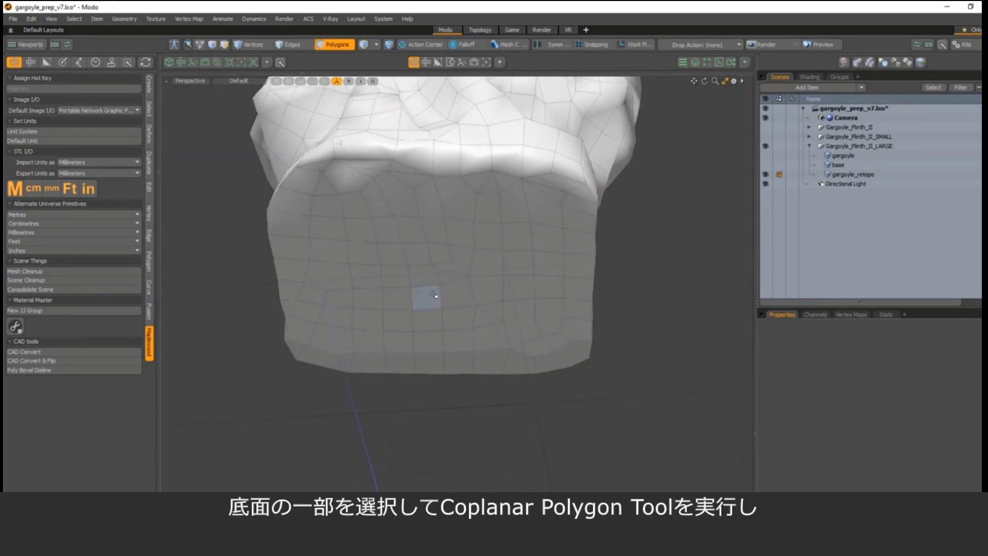
mouse_move(440, 252)
mouse_down()
mouse_move(448, 256)
mouse_move(426, 260)
mouse_up()
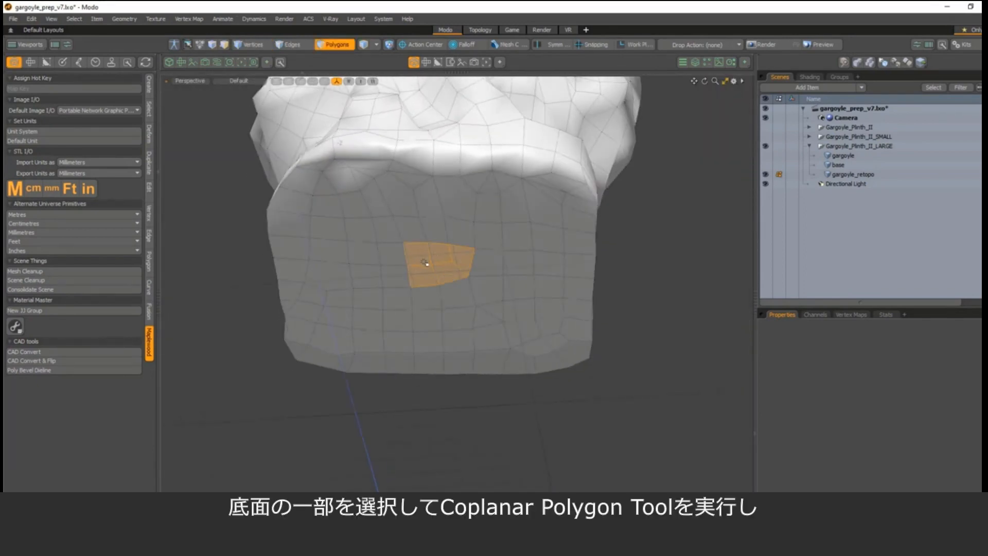
click(149, 109)
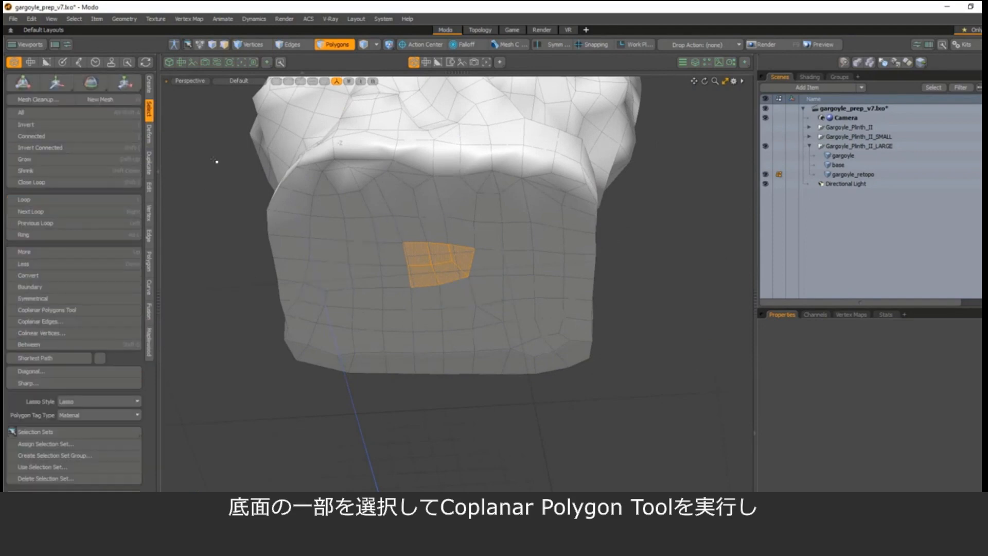
click(92, 310)
click(438, 278)
mouse_move(438, 267)
alt+mouse_down()
mouse_move(571, 312)
mouse_move(466, 323)
mouse_move(443, 272)
alt+mouse_up()
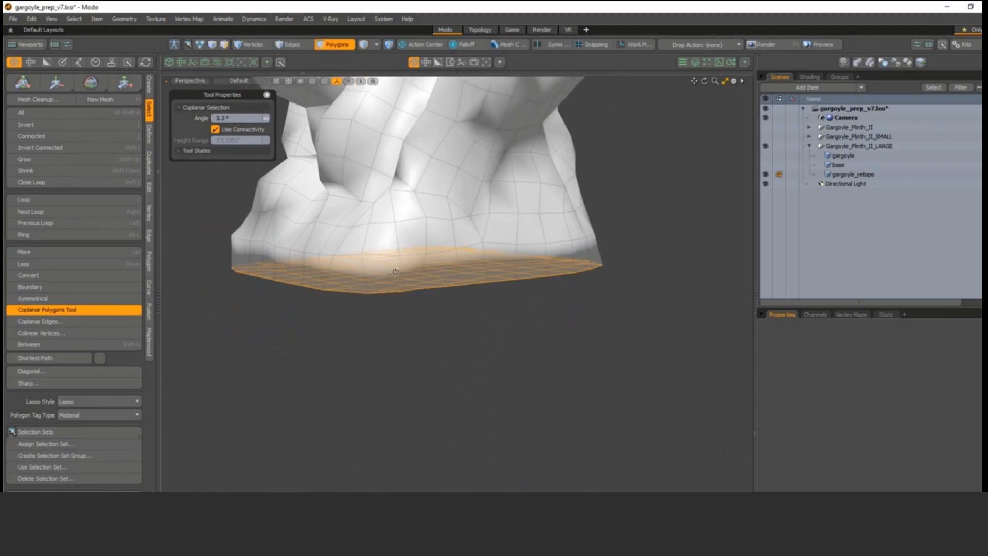
key(space)
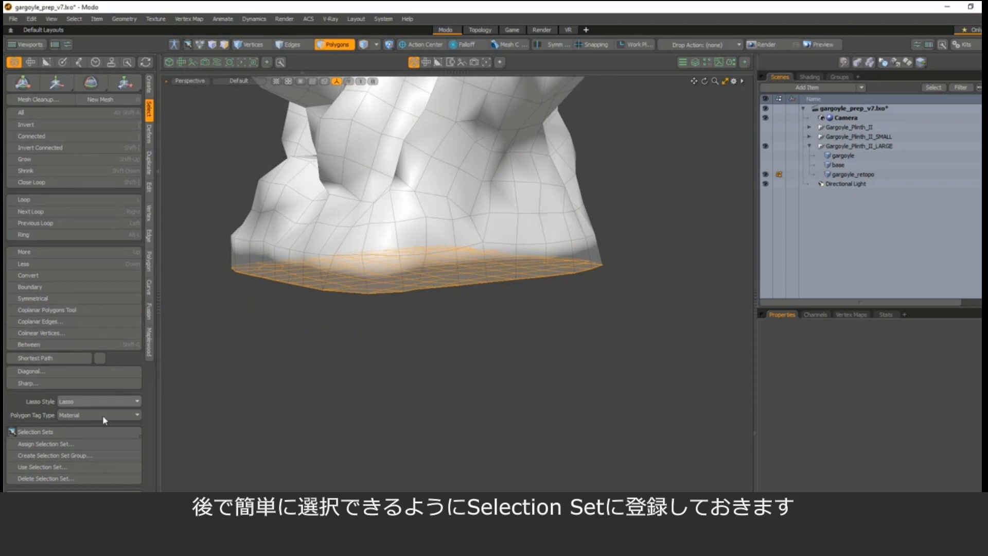
click(96, 444)
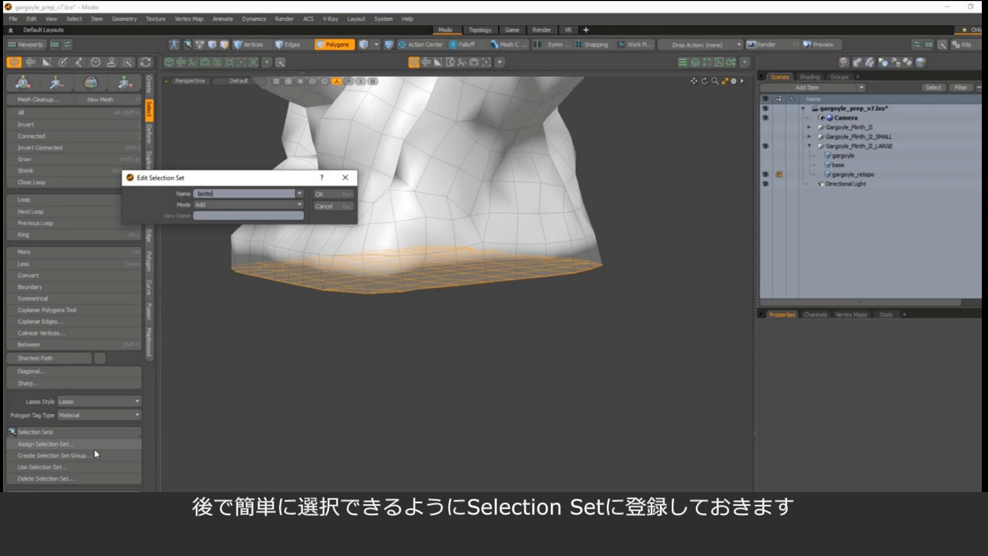
key(Return)
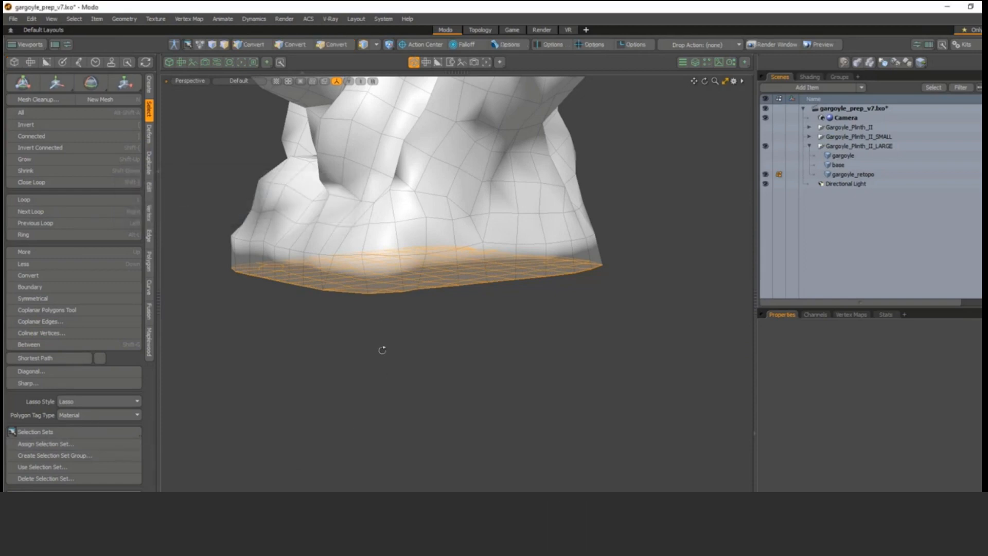
Flatten the selected underside polygons of the gargoyle_retopo mesh by scaling them to 0% in Y.
alt+drag(379, 349, 410, 323)
key(r)
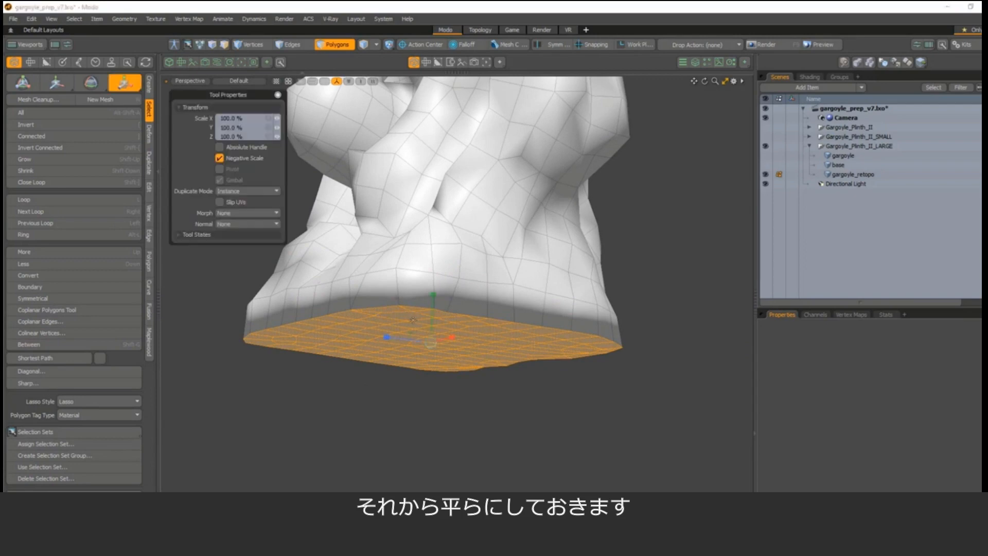
click(253, 128)
text(0)
key(Tab)
key(Return)
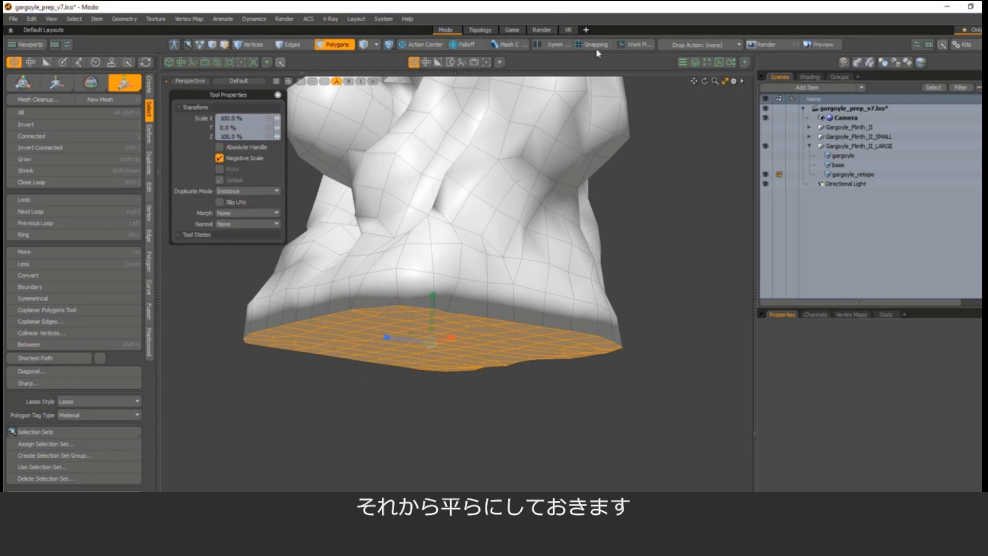
key(space)
Clear the underside selection, select all connected polygons of the gargoyle_retopo mesh and bevel them inward with a -1.1 mm Shift.
ctrl+alt+drag(529, 246, 479, 249)
alt+shift+drag(480, 250, 459, 290)
click(649, 319)
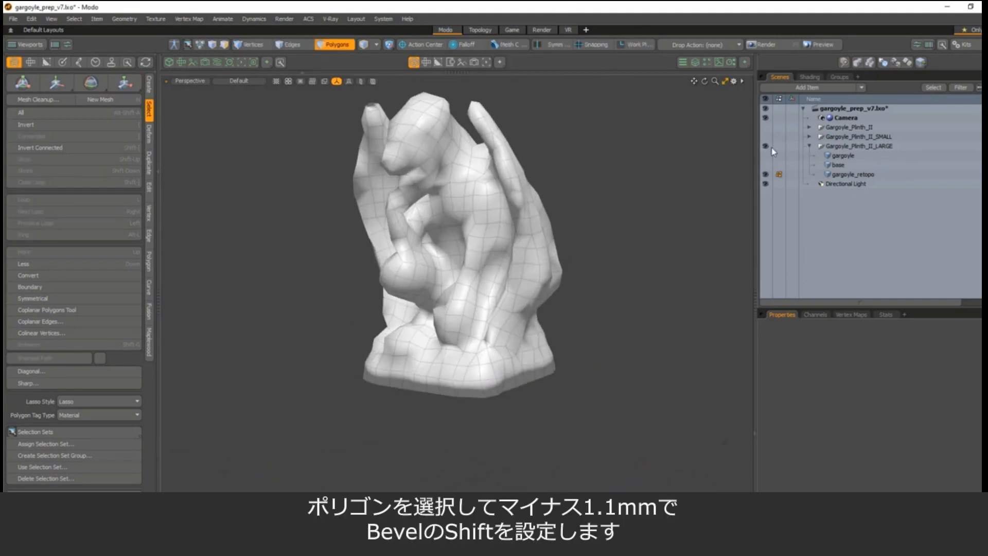
double_click(462, 195)
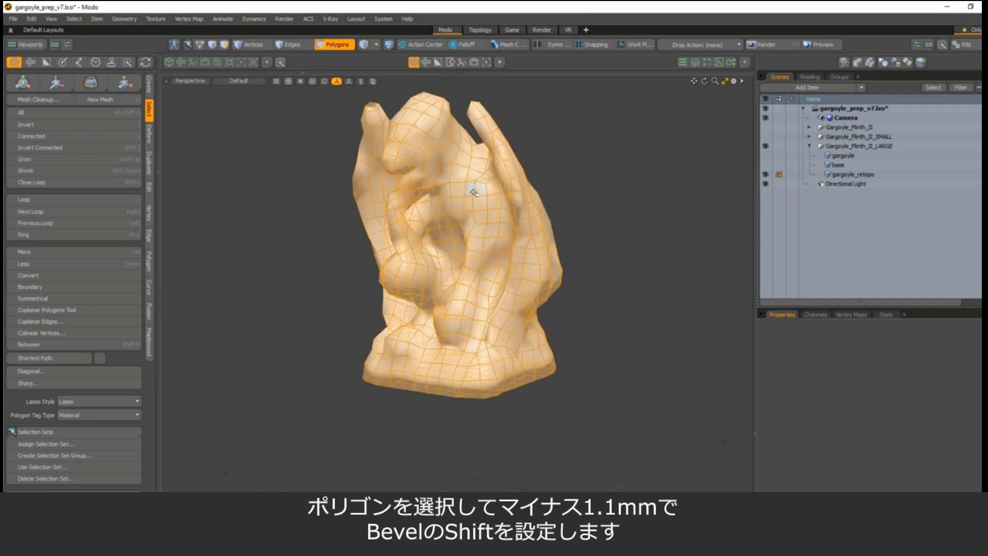
ctrl+alt+drag(474, 193, 476, 211)
key(b)
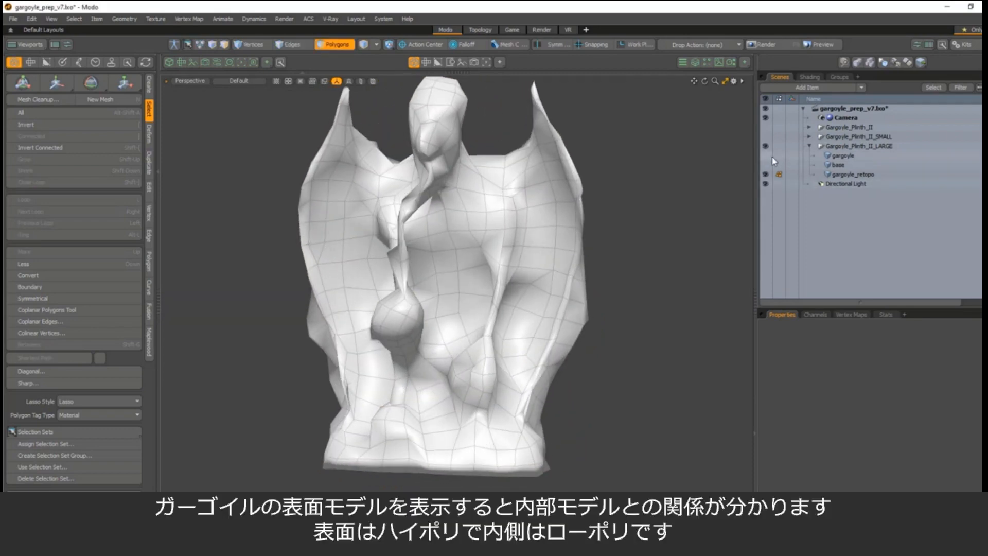
Show the high-poly gargoyle mesh together with gargoyle_retopo and examine how the inner mesh sits inside the figure.
click(765, 155)
alt+drag(616, 265, 633, 315)
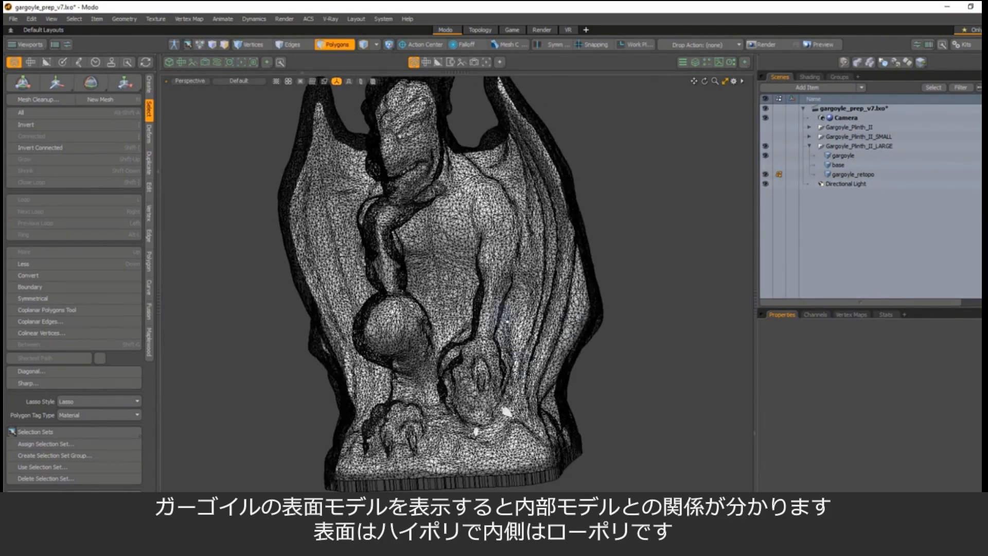
alt+drag(517, 307, 579, 229)
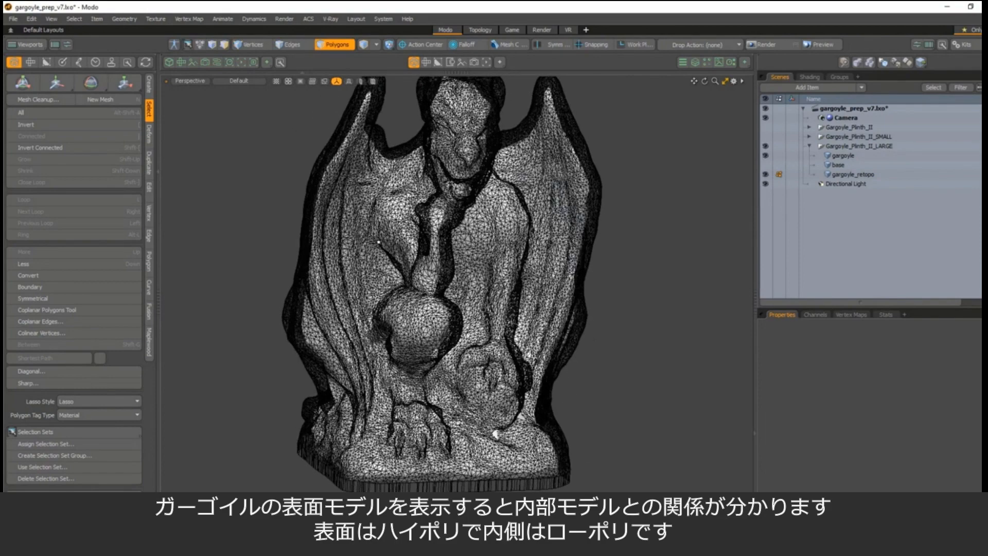
alt+drag(515, 350, 576, 351)
alt+shift+drag(457, 135, 461, 255)
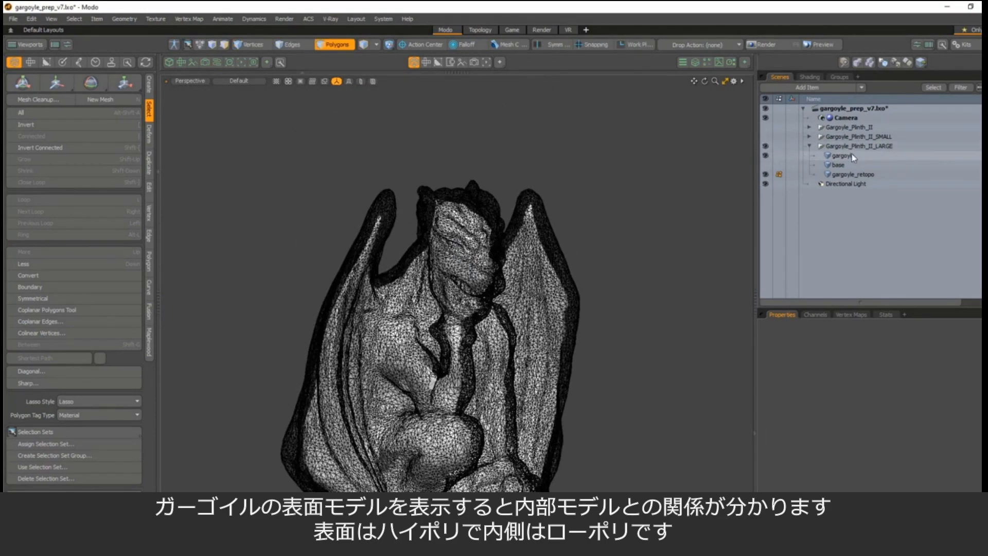
alt+shift+drag(449, 252, 465, 204)
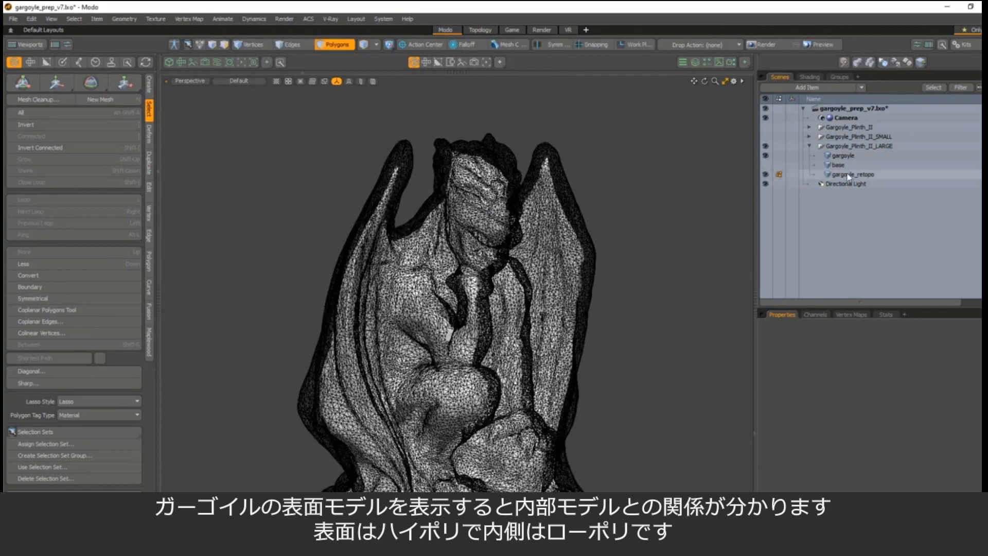
alt+drag(450, 334, 443, 402)
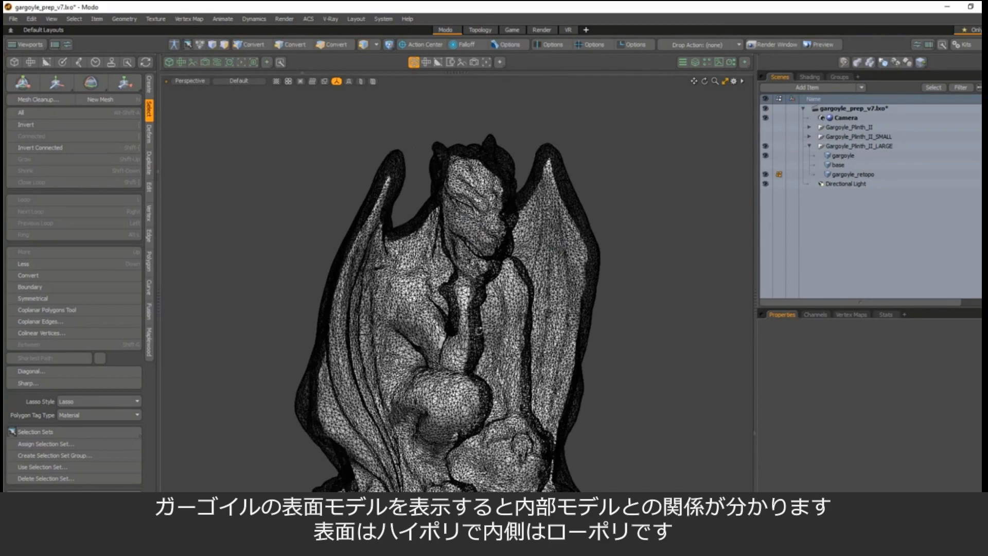
scroll(478, 195, up, 5)
mouse_move(477, 196)
alt+mouse_down()
mouse_move(433, 206)
mouse_move(465, 211)
alt+mouse_up()
scroll(466, 206, down, 5)
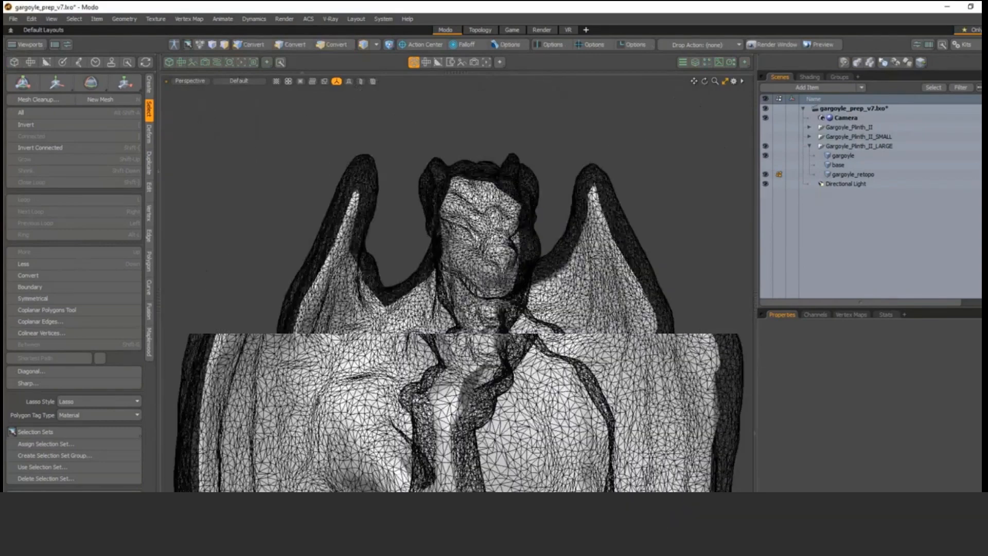
alt+shift+drag(474, 257, 457, 204)
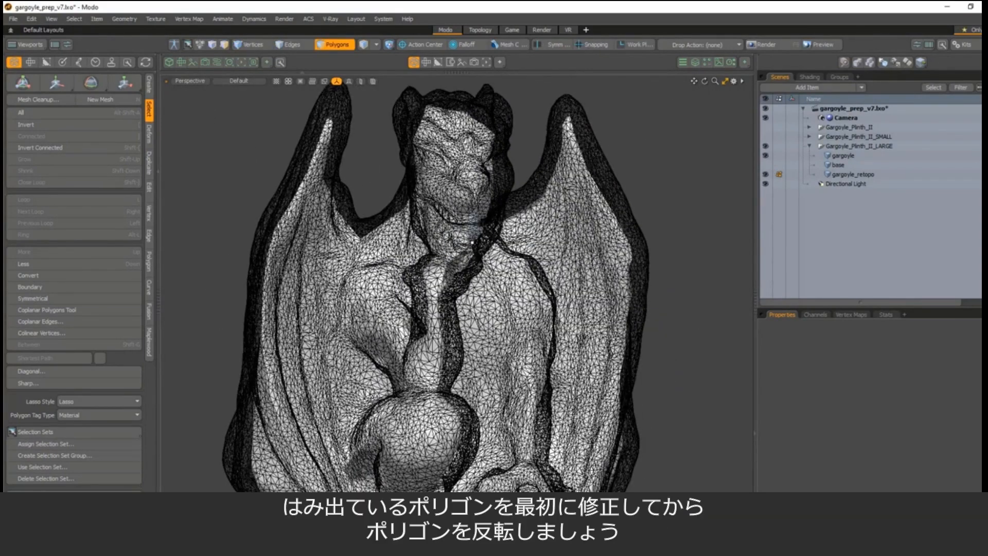
Examine the feet and base of the gargoyle for inner-mesh polygons poking through the outer surface.
alt+shift+drag(453, 314, 394, 125)
scroll(519, 399, up, 5)
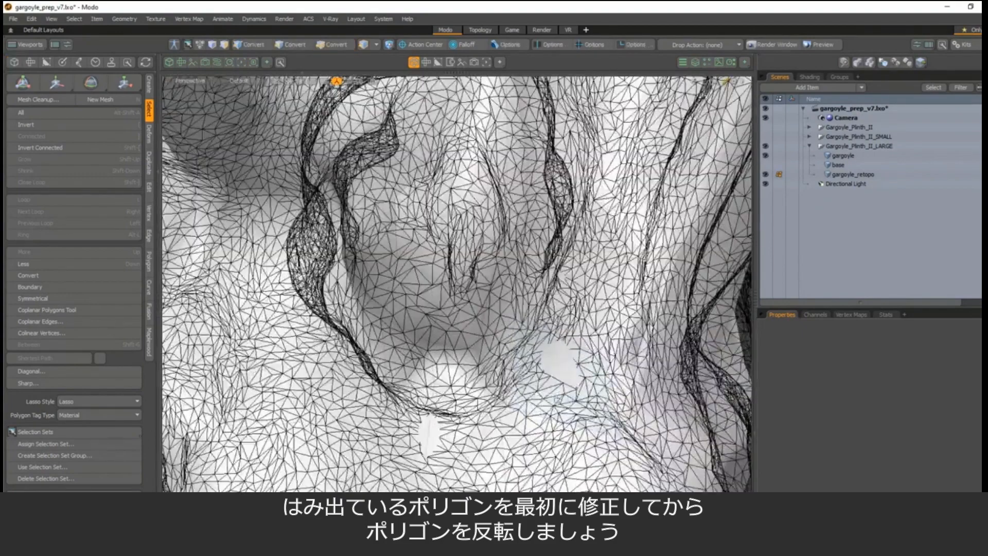
alt+shift+drag(520, 398, 510, 330)
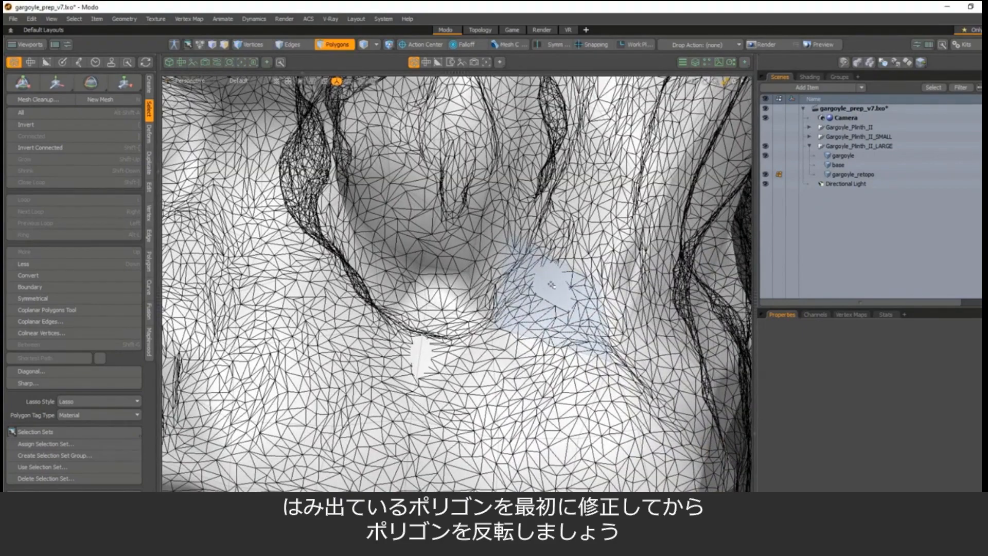
scroll(550, 358, down, 3)
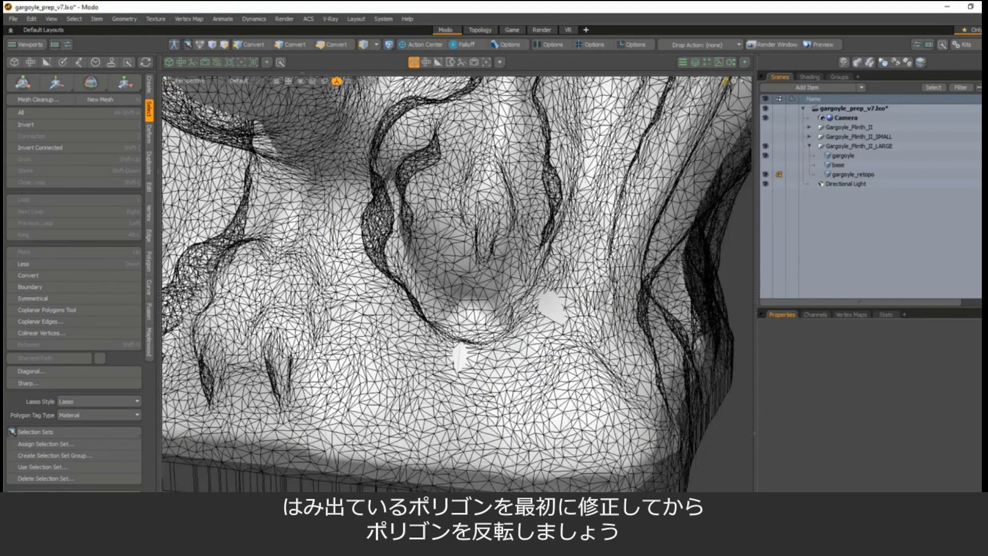
key(3)
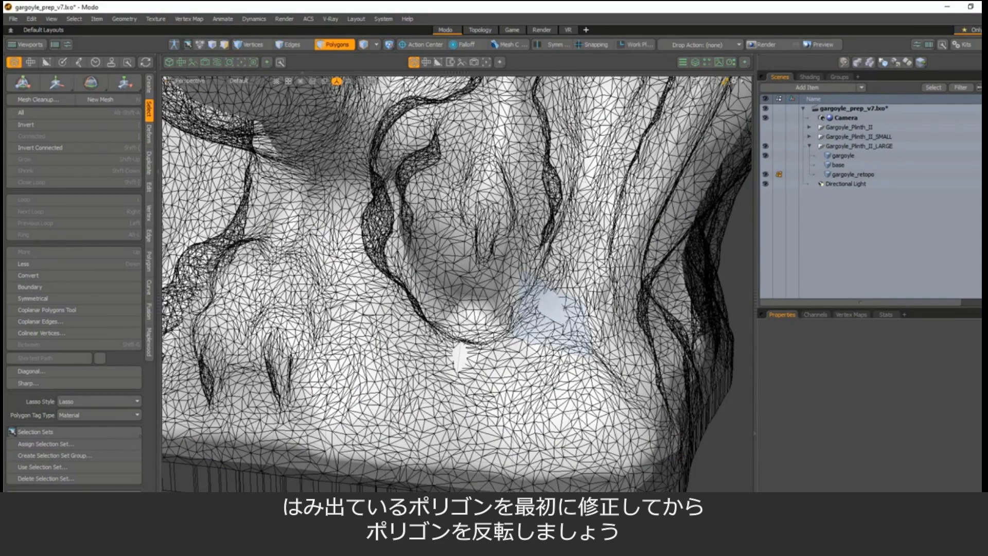
alt+drag(552, 312, 612, 309)
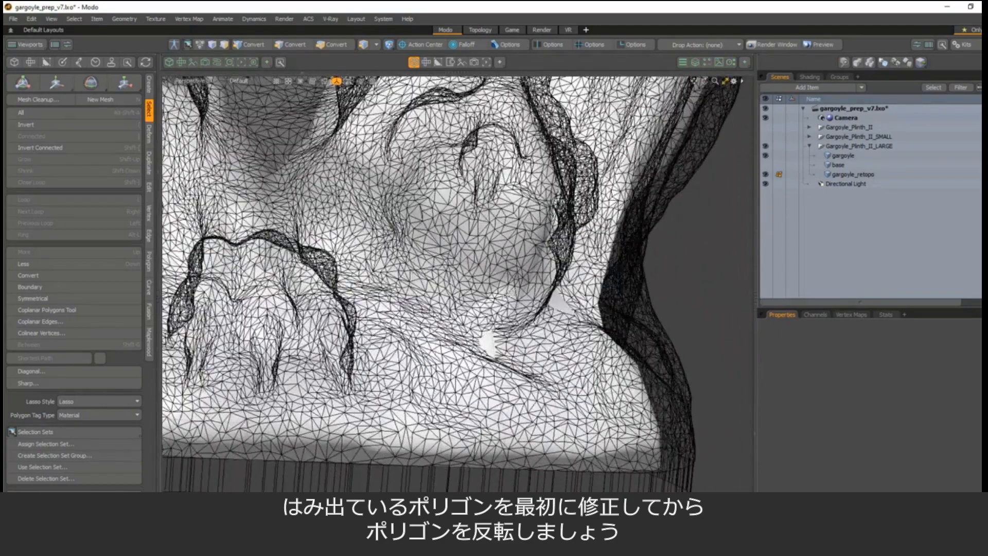
scroll(511, 293, down, 5)
alt+drag(515, 294, 383, 308)
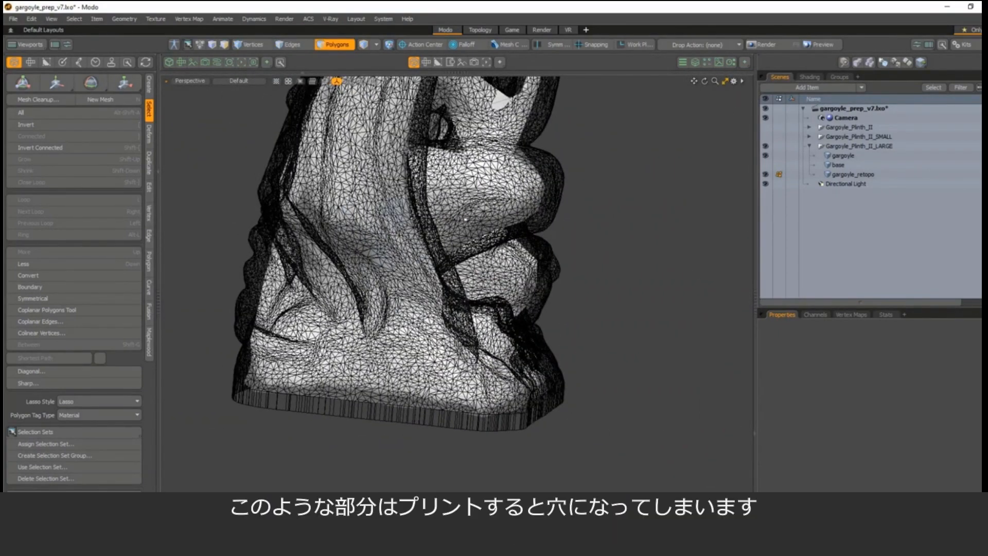
alt+shift+drag(458, 296, 355, 308)
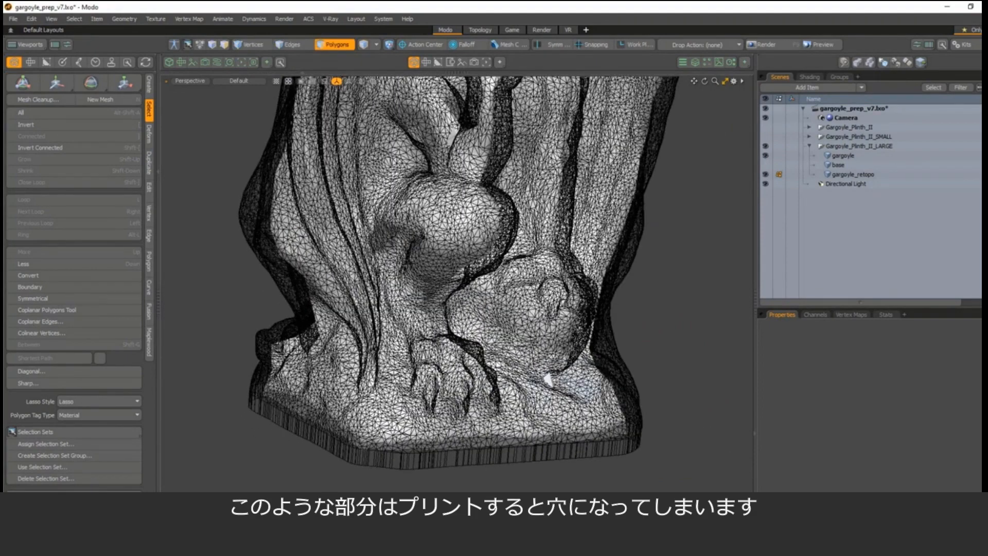
alt+drag(551, 391, 476, 396)
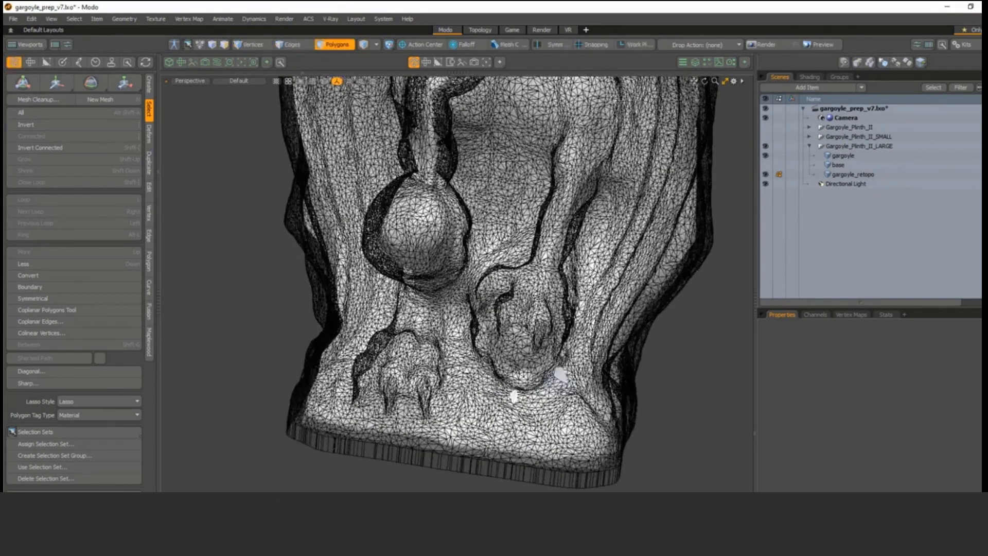
Sculpt the inner polygons protruding around the front foot inward with the Push tool at a -30% offset amount and brush size 172.
scroll(565, 385, up, 4)
alt+drag(565, 384, 526, 399)
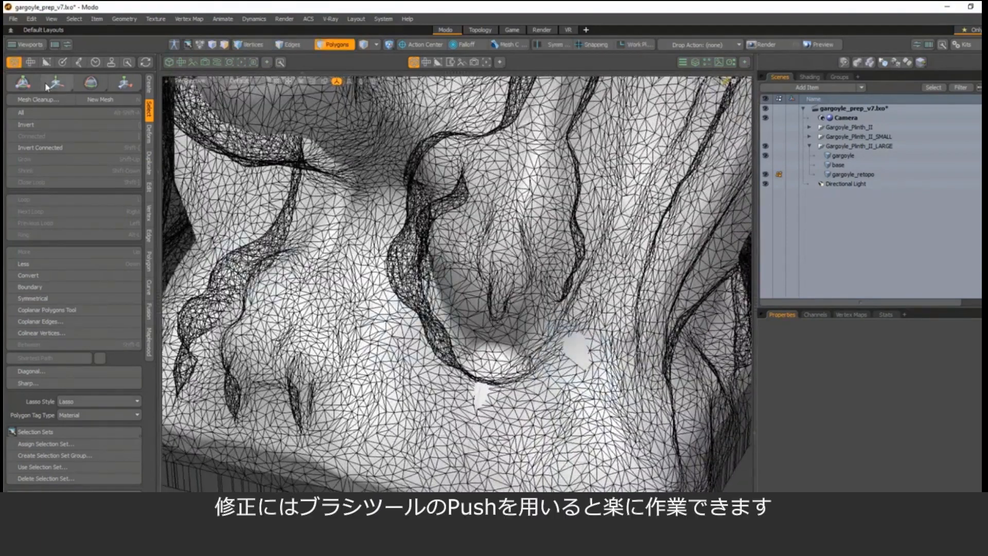
click(63, 62)
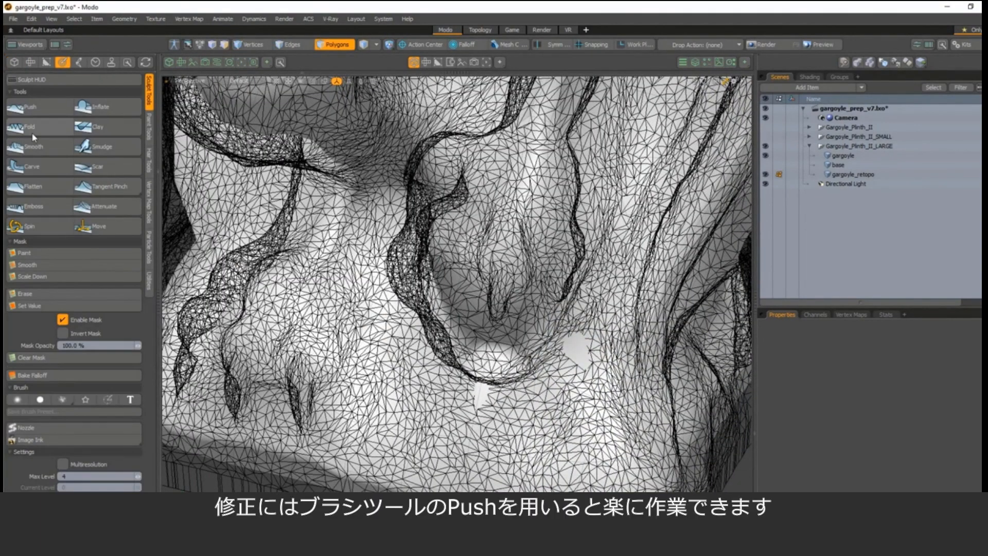
click(30, 108)
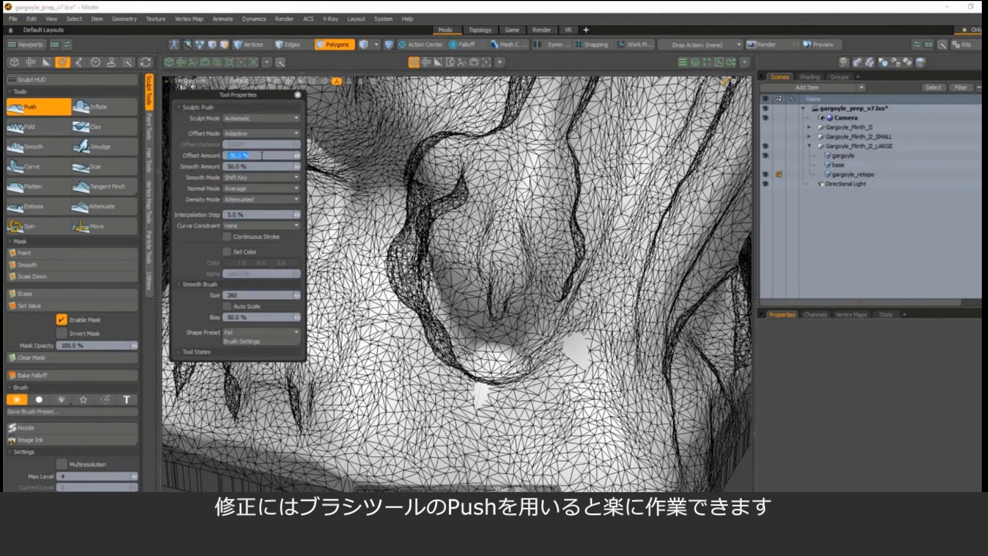
alt+drag(537, 373, 558, 335)
right_drag(554, 334, 549, 340)
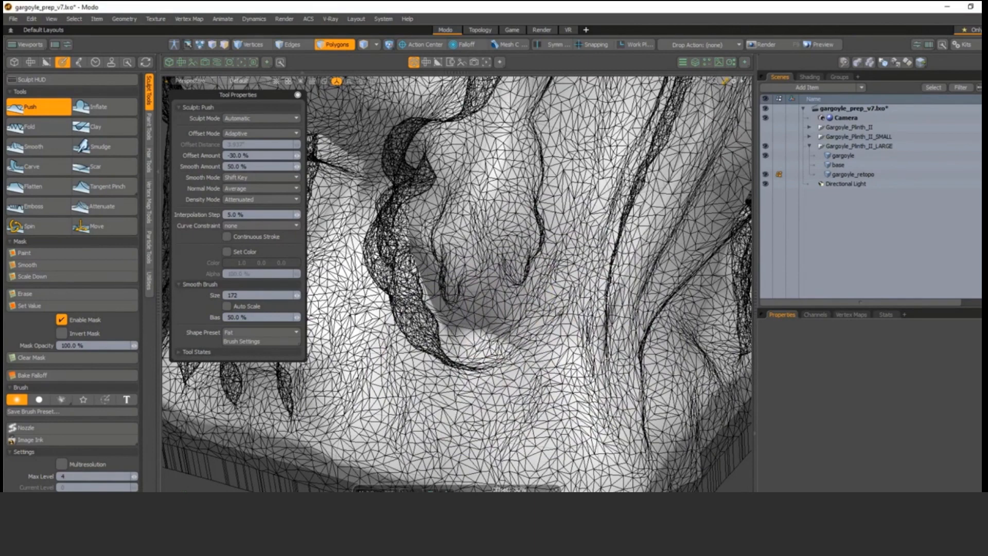
key(space)
Hide the gargoyle mesh, convert gargoyle_retopo to a subdivision surface and show the gargoyle mesh again.
scroll(569, 308, down, 3)
alt+drag(568, 308, 536, 307)
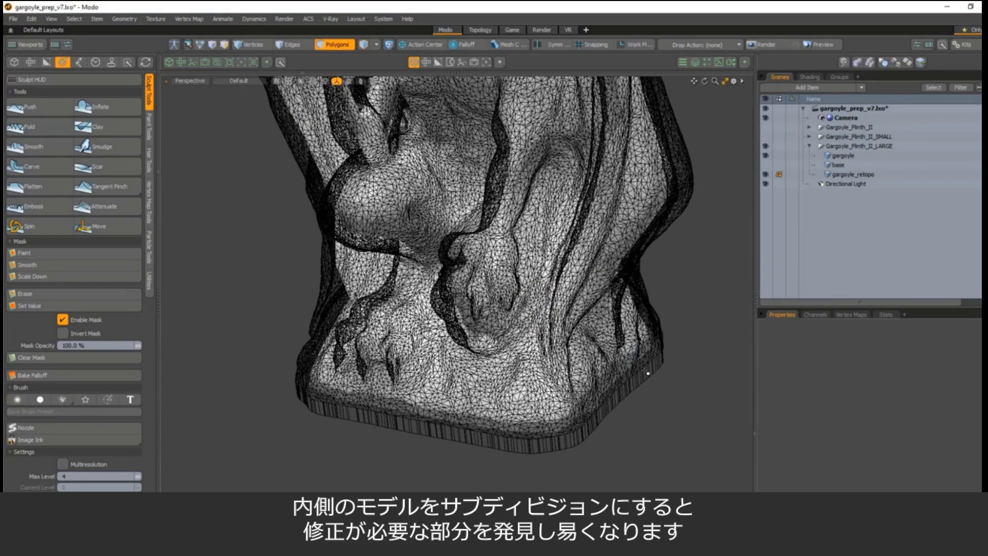
click(765, 156)
alt+drag(572, 261, 545, 295)
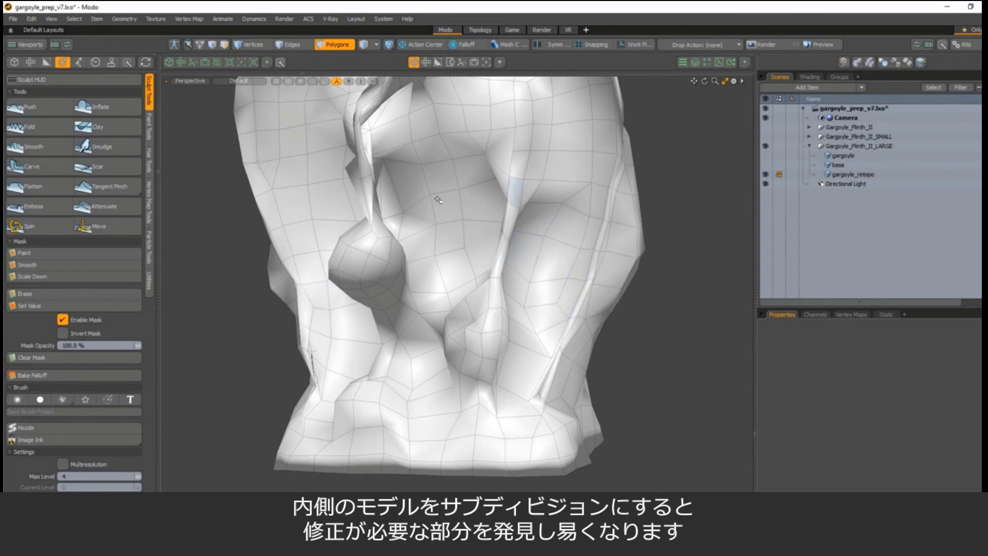
key(Tab)
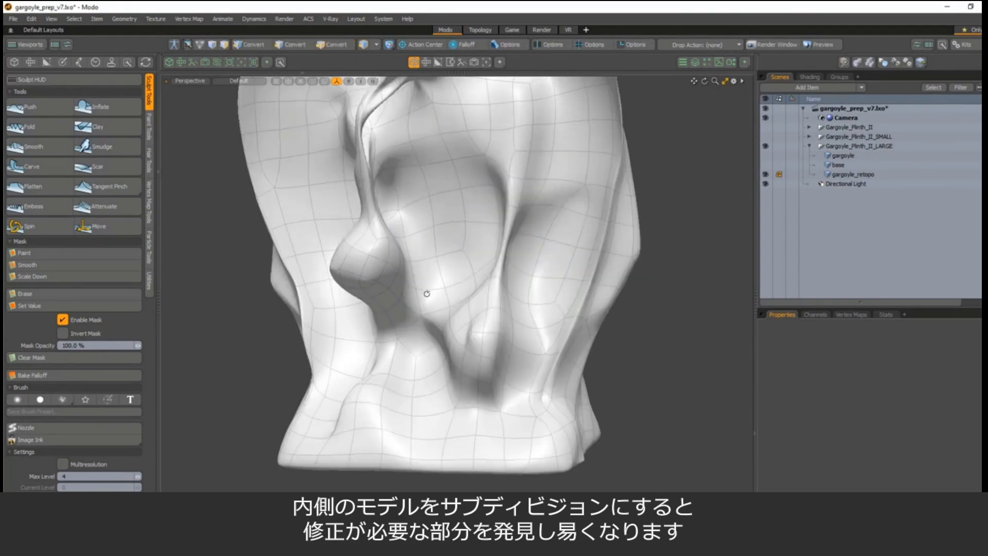
alt+drag(427, 293, 367, 275)
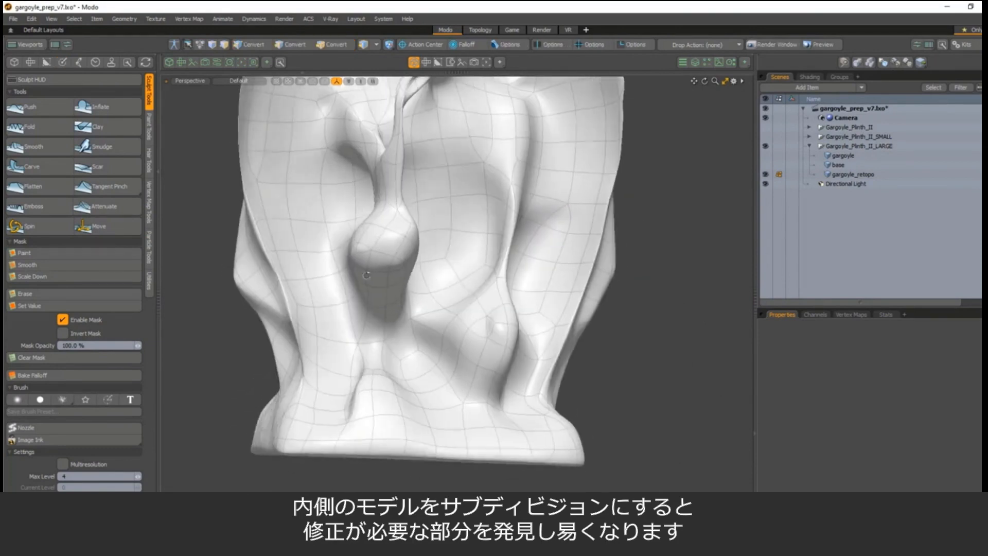
key(3)
click(766, 156)
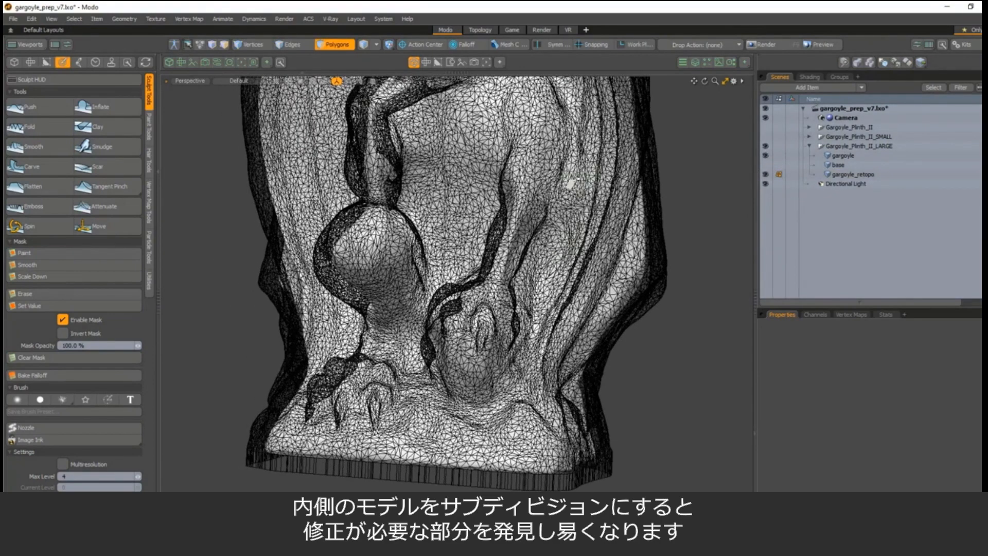
Push the inner polygons poking through around the arms and wings inward, using a -30% offset amount and brush size 186.
alt+drag(570, 183, 600, 202)
scroll(407, 170, up, 6)
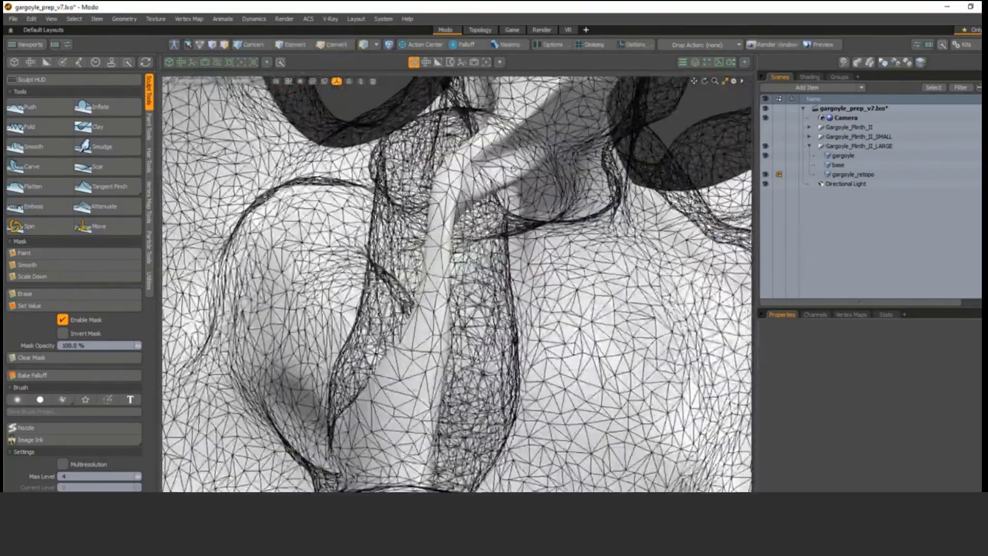
scroll(401, 257, down, 5)
alt+drag(360, 170, 400, 167)
alt+shift+drag(325, 366, 522, 296)
scroll(361, 299, up, 3)
click(24, 110)
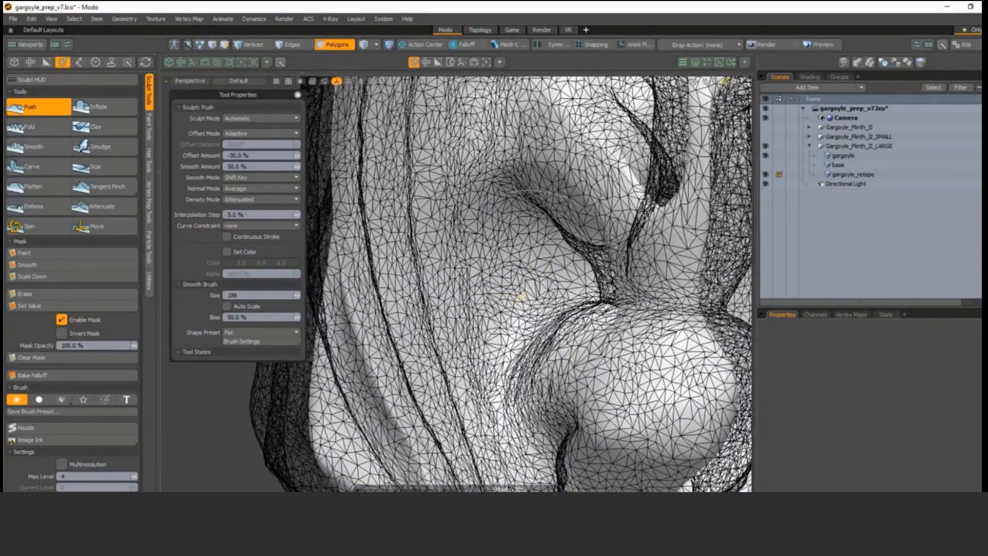
alt+shift+drag(507, 355, 520, 175)
scroll(520, 232, down, 5)
scroll(535, 283, up, 8)
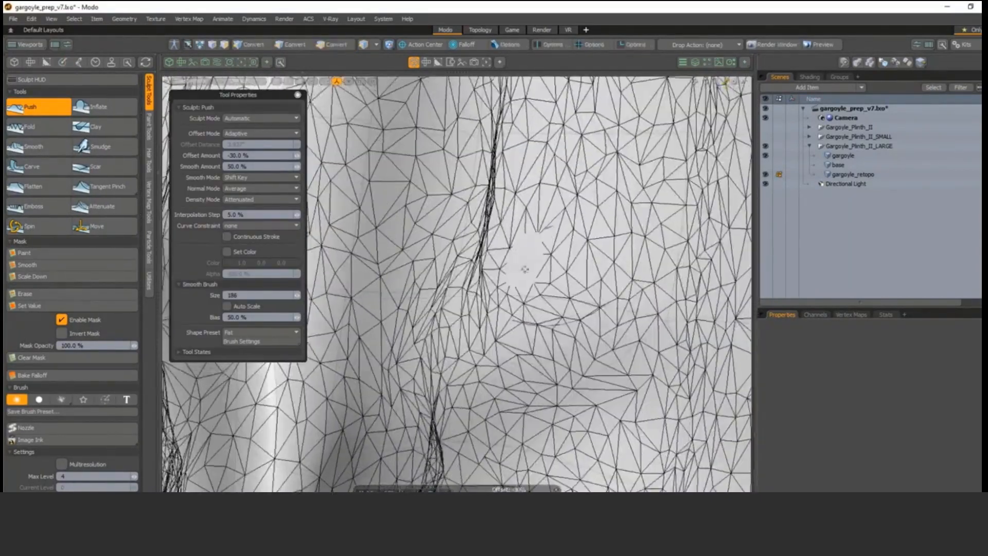
scroll(542, 293, down, 5)
alt+drag(543, 293, 451, 219)
scroll(532, 295, up, 2)
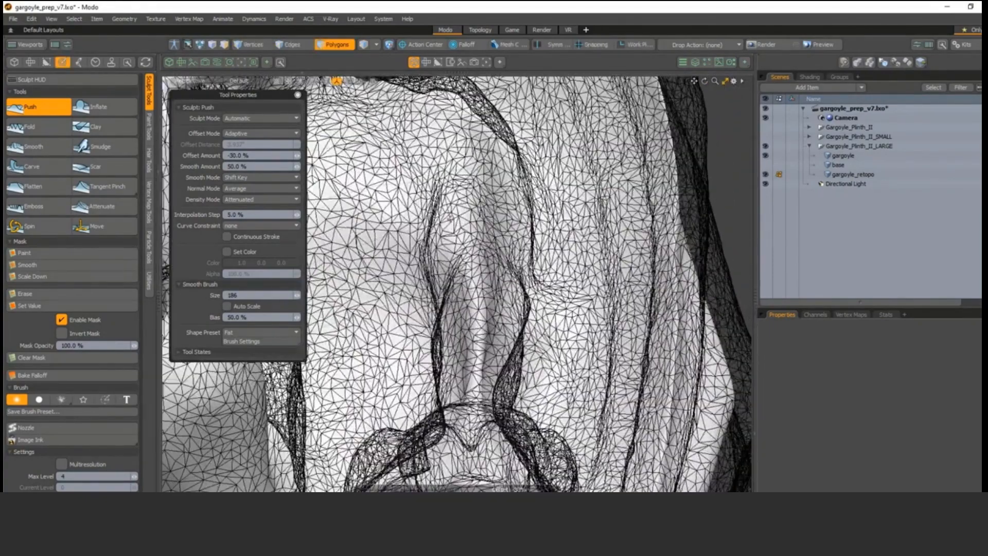
Check around the feet and base and push remaining protruding inner polygons inward with the same Push brush.
scroll(453, 263, down, 3)
alt+drag(454, 262, 498, 261)
scroll(476, 262, down, 2)
scroll(527, 391, up, 5)
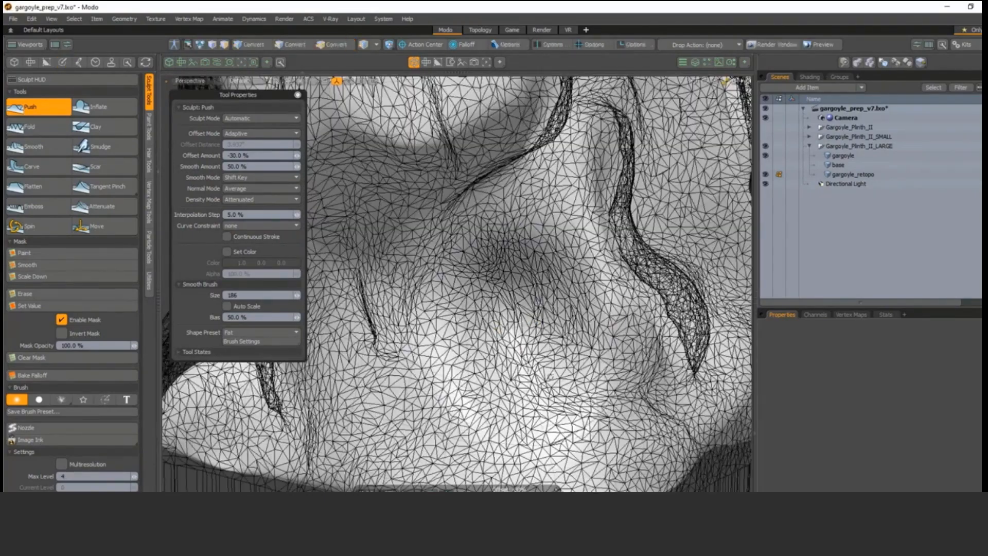
alt+drag(549, 376, 480, 282)
scroll(481, 282, down, 5)
scroll(478, 270, up, 3)
scroll(561, 391, down, 4)
alt+drag(561, 391, 483, 350)
scroll(500, 324, up, 4)
scroll(499, 324, down, 4)
scroll(496, 299, up, 4)
scroll(497, 300, down, 4)
scroll(494, 340, up, 2)
scroll(499, 355, down, 3)
alt+shift+drag(624, 375, 641, 334)
key(space)
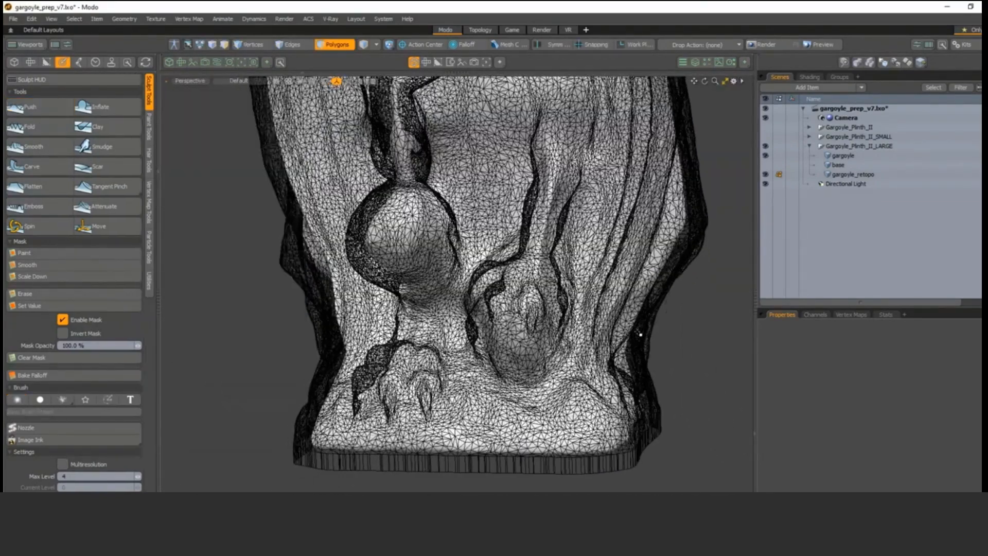
Hide the gargoyle mesh and smooth the sharp creases around the inner mesh's neck using a 45% offset and brush size 115.
click(766, 156)
alt+shift+drag(489, 221, 499, 306)
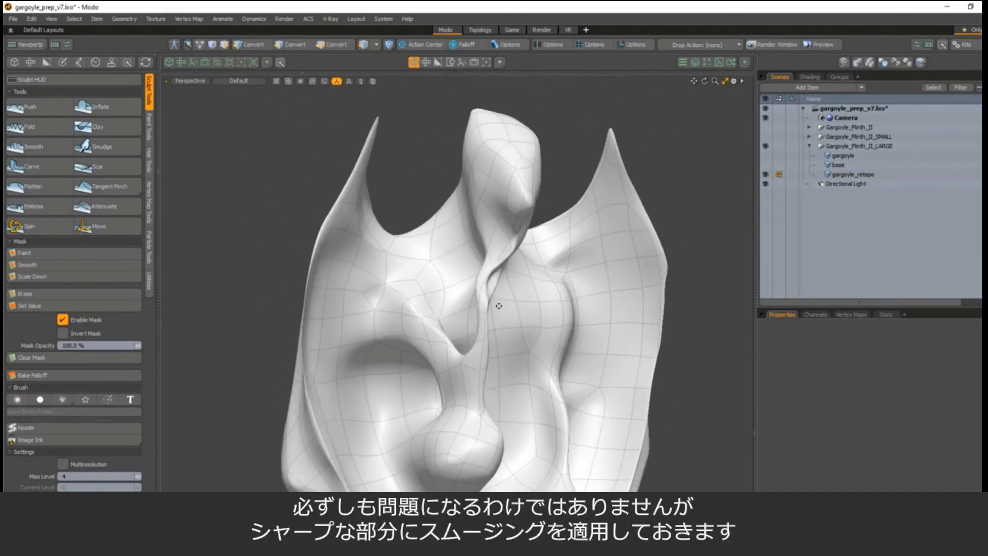
scroll(498, 305, up, 5)
key(3)
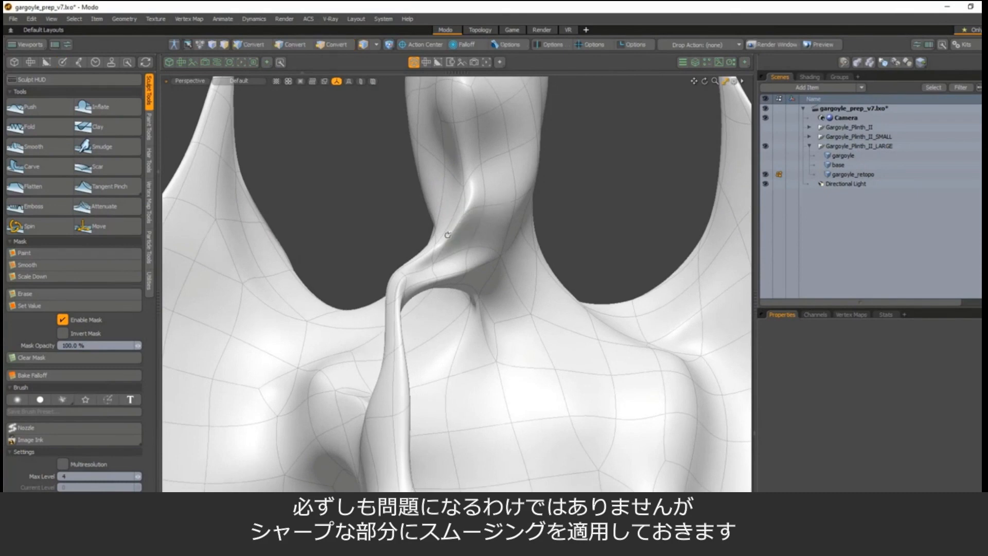
alt+drag(447, 235, 482, 234)
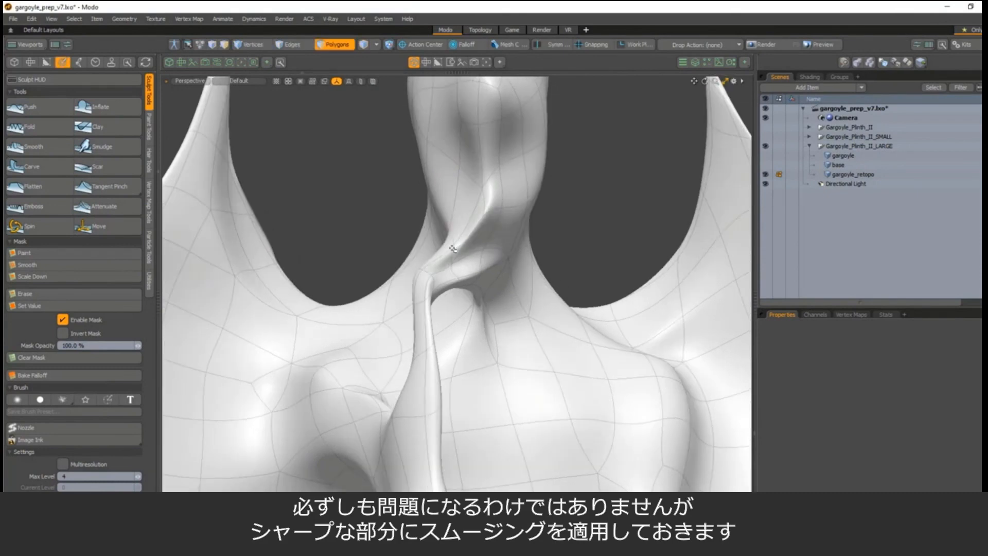
click(34, 146)
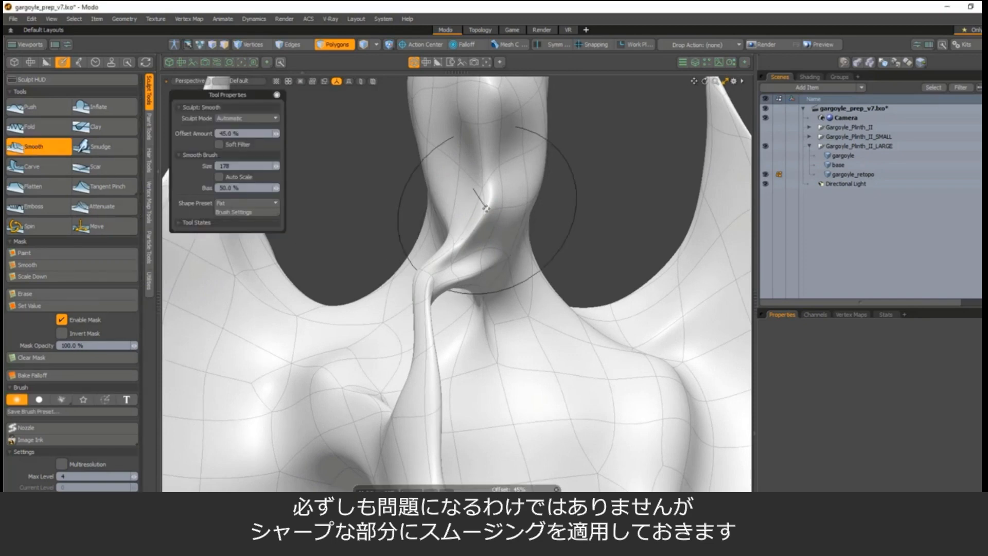
mouse_move(490, 216)
alt+mouse_down()
mouse_move(515, 218)
mouse_move(504, 209)
mouse_move(463, 232)
mouse_move(473, 256)
alt+mouse_up()
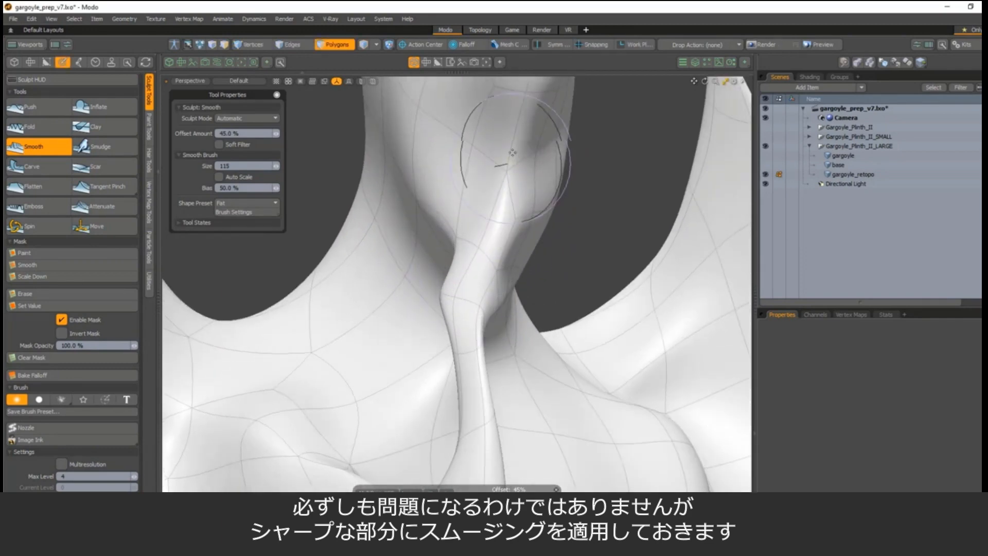
mouse_move(506, 254)
alt+mouse_down()
mouse_move(494, 194)
mouse_move(466, 226)
mouse_move(456, 218)
mouse_move(431, 238)
alt+mouse_up()
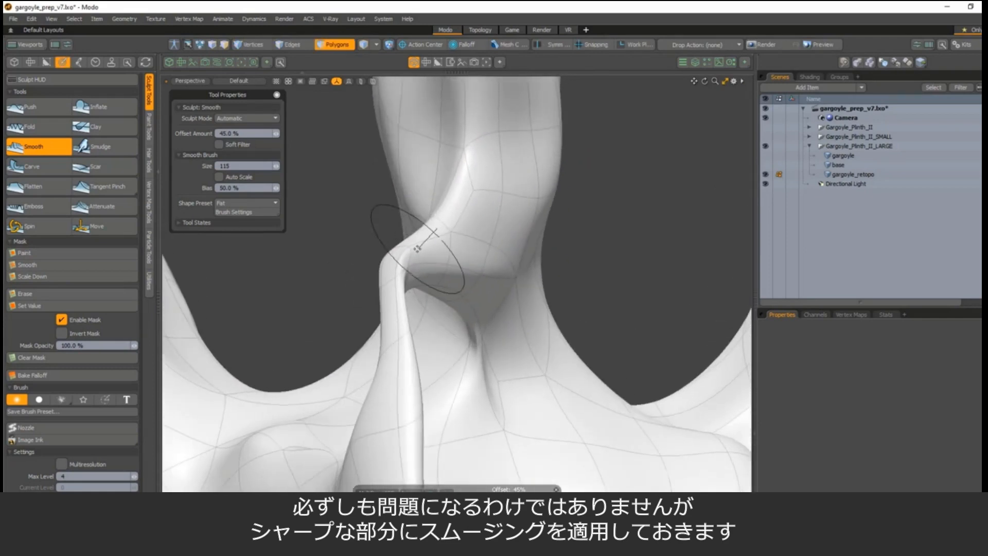
Smooth the sharp upper rim of the inner mesh's wing on the lowered-arm side with the Smooth brush at size 115.
mouse_move(400, 308)
alt+mouse_down()
mouse_move(364, 258)
mouse_move(468, 234)
mouse_move(422, 226)
mouse_move(512, 221)
mouse_move(507, 391)
mouse_move(520, 260)
alt+mouse_up()
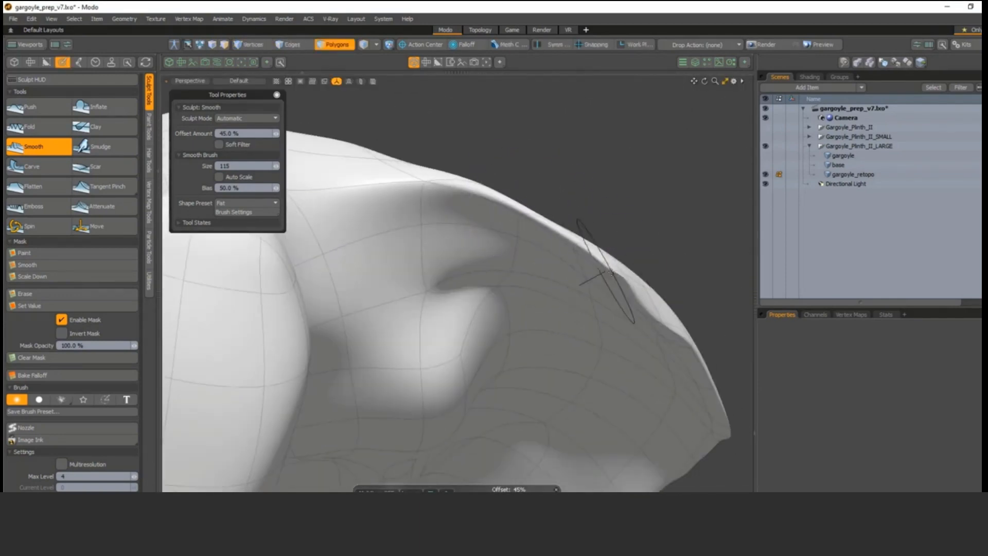
alt+drag(607, 283, 620, 276)
mouse_move(592, 206)
alt+mouse_down()
mouse_move(445, 155)
mouse_move(401, 170)
alt+mouse_up()
alt+drag(695, 296, 481, 297)
Select edges along the pinched wing rim and move them to widen it, using the Selection action center.
key(space)
key(2)
mouse_move(602, 380)
mouse_down()
mouse_move(573, 297)
mouse_move(530, 340)
mouse_up()
key(w)
click(422, 44)
drag(529, 360, 577, 257)
key(space)
drag(580, 255, 585, 326)
key(w)
key(space)
Smooth the adjusted wing rim down to its lower fold at 45% offset, reducing the brush size to 70.
click(37, 147)
alt+drag(545, 216, 579, 202)
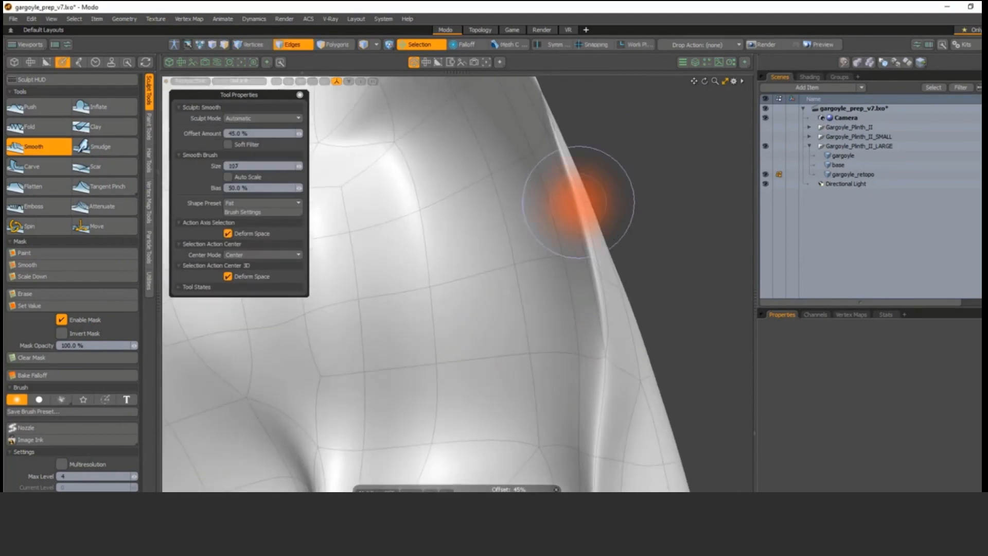
drag(587, 289, 592, 308)
mouse_move(592, 309)
alt+mouse_down()
mouse_move(549, 291)
mouse_move(551, 217)
mouse_move(517, 192)
mouse_move(510, 161)
alt+mouse_up()
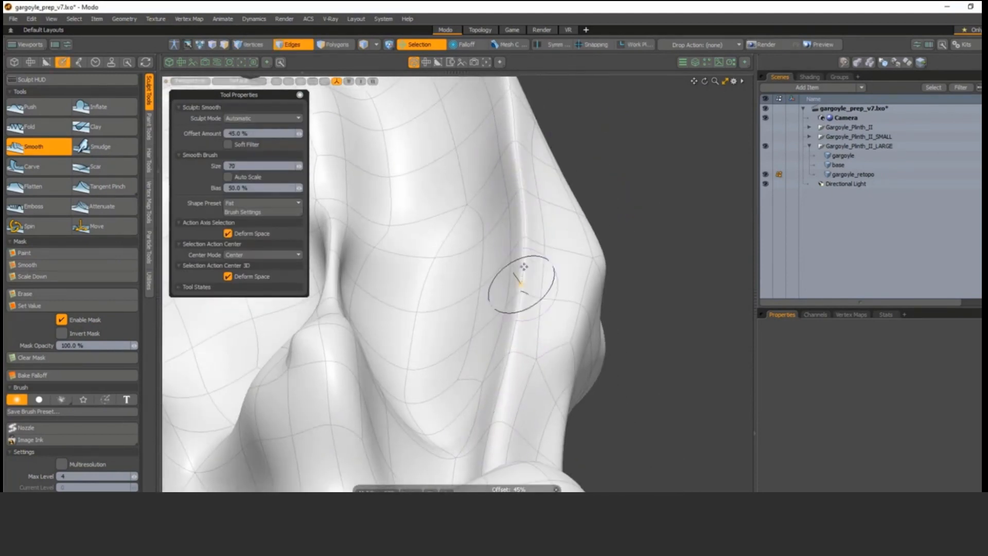
alt+drag(523, 266, 430, 257)
Select a polygon on the inner mesh, show the gargoyle mesh, and move the polygon to fit inside the outer surface.
key(3)
click(463, 260)
key(w)
click(765, 156)
drag(406, 252, 452, 252)
key(space)
key(w)
key(space)
Check the inner mesh against the gargoyle surface and push protruding areas inward with the Push tool at -30% offset.
scroll(448, 247, down, 5)
scroll(445, 226, up, 8)
click(39, 108)
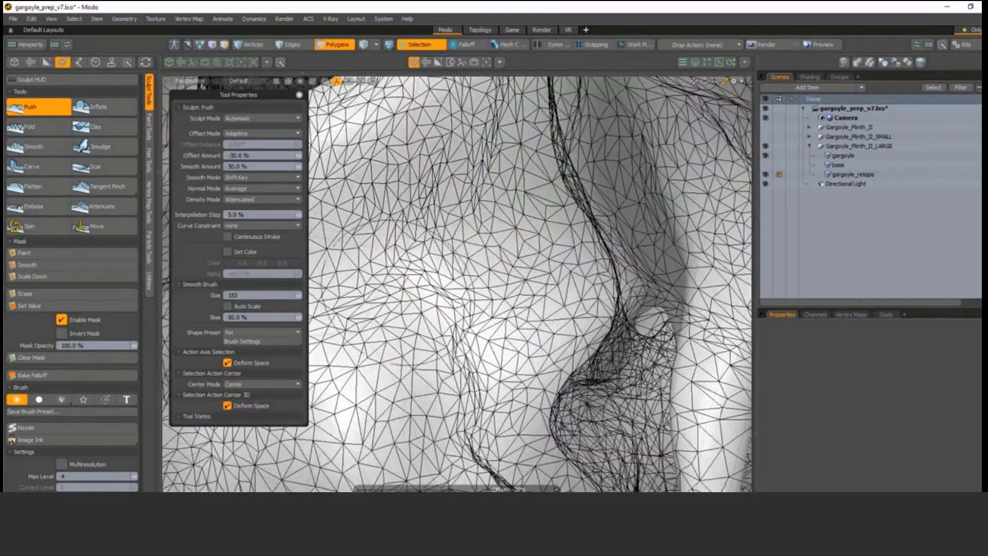
key(space)
scroll(407, 291, down, 6)
alt+drag(411, 288, 443, 288)
scroll(463, 206, up, 6)
Hide the gargoyle mesh and smooth the remaining sharp areas of the inner mesh.
click(765, 155)
mouse_move(432, 247)
alt+mouse_down()
mouse_move(474, 256)
mouse_move(466, 262)
mouse_move(485, 298)
mouse_move(483, 194)
mouse_move(507, 342)
alt+mouse_up()
click(39, 147)
scroll(456, 293, down, 8)
scroll(458, 293, up, 8)
mouse_move(462, 366)
alt+mouse_down()
mouse_move(518, 309)
mouse_move(474, 396)
mouse_move(454, 397)
mouse_move(399, 306)
mouse_move(399, 324)
mouse_move(380, 248)
mouse_move(432, 459)
mouse_move(503, 275)
mouse_move(441, 222)
mouse_move(480, 236)
mouse_move(491, 111)
alt+mouse_up()
Select the sharp edges on the wing beside the raised knee and move them to even out the surface.
key(space)
mouse_move(439, 206)
mouse_down()
mouse_move(452, 296)
mouse_move(455, 224)
mouse_move(497, 289)
mouse_up()
key(w)
mouse_move(502, 297)
mouse_down()
mouse_move(516, 214)
mouse_move(514, 332)
mouse_up()
key(space)
key(w)
key(space)
Shift the vertical run of edges along the outer side of the raised-knee wing outward and smooth the area.
drag(506, 191, 496, 235)
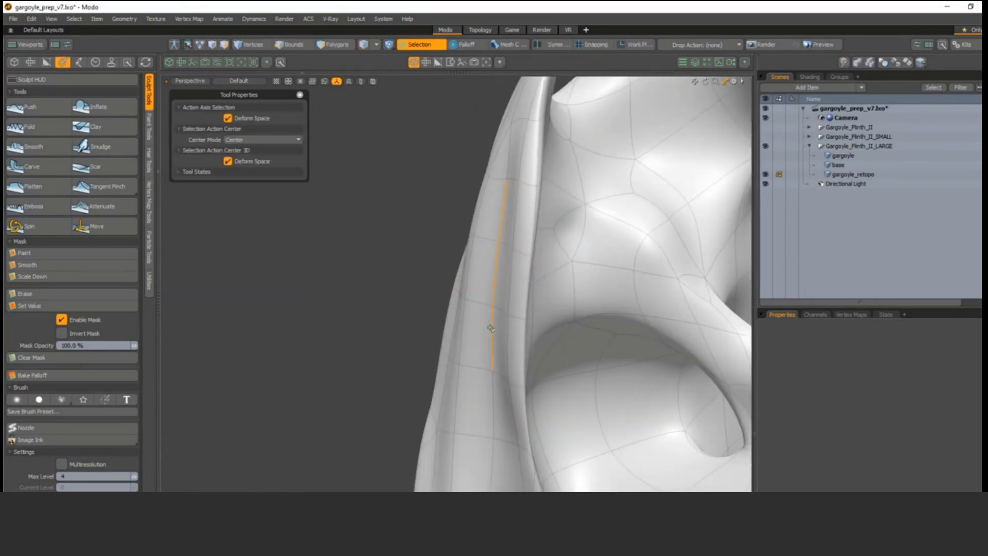
key(w)
drag(491, 276, 471, 276)
key(space)
click(33, 146)
alt+drag(563, 265, 501, 257)
mouse_move(501, 257)
mouse_down()
mouse_move(506, 288)
mouse_move(457, 166)
mouse_move(483, 161)
mouse_move(520, 257)
mouse_move(498, 298)
mouse_move(470, 294)
mouse_move(465, 321)
mouse_move(571, 280)
mouse_move(664, 271)
mouse_move(506, 264)
mouse_up()
Reposition individual vertices along the raised-knee wing to open up the pinched surface.
key(space)
key(1)
click(482, 295)
key(w)
key(space)
click(486, 334)
key(w)
key(space)
key(w)
mouse_move(507, 264)
ctrl+alt+mouse_down()
mouse_move(476, 270)
mouse_move(510, 256)
ctrl+alt+mouse_up()
key(space)
click(494, 266)
key(w)
key(space)
Smooth the repositioned vertices along the wing and show the gargoyle mesh again.
click(37, 146)
right_drag(509, 256, 520, 255)
drag(515, 232, 520, 309)
alt+drag(519, 288, 494, 221)
drag(497, 309, 489, 192)
mouse_move(504, 247)
alt+mouse_down()
mouse_move(579, 312)
mouse_move(430, 108)
mouse_move(494, 247)
mouse_move(541, 258)
alt+mouse_up()
key(space)
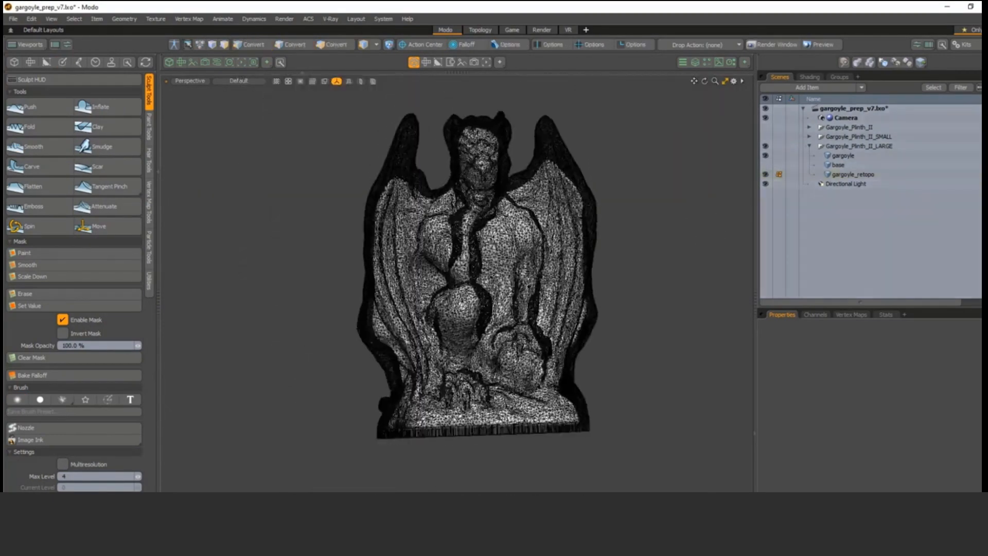
Push the remaining inner polygons that poke through the gargoyle surface inward with the Push tool.
ctrl+alt+drag(463, 205, 494, 309)
alt+drag(391, 319, 360, 319)
click(38, 106)
ctrl+alt+drag(443, 288, 515, 288)
drag(537, 252, 546, 289)
mouse_move(545, 288)
alt+mouse_down()
mouse_move(494, 278)
mouse_move(505, 302)
mouse_move(483, 309)
alt+mouse_up()
Hide the gargoyle mesh and smooth the deep crease in the inner mesh using a 45% offset and brush size 94.
click(765, 155)
mouse_move(555, 330)
alt+mouse_down()
mouse_move(594, 381)
mouse_move(525, 330)
alt+mouse_up()
click(38, 147)
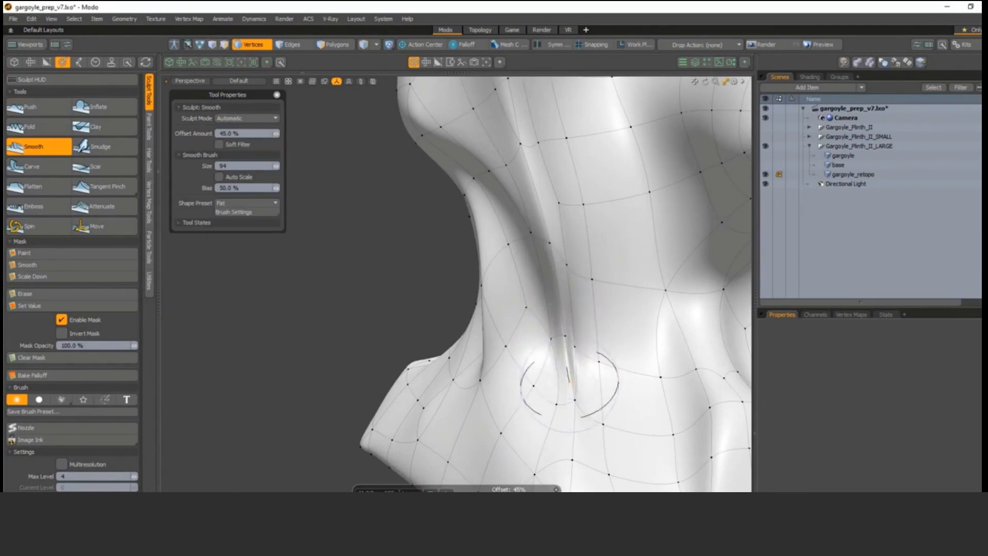
drag(570, 383, 565, 350)
alt+drag(565, 350, 578, 337)
key(q)
Examine the inner mesh from all sides with the gargoyle mesh shown and hidden, looking for protrusions and sharp areas.
click(766, 156)
ctrl+alt+drag(535, 308, 515, 319)
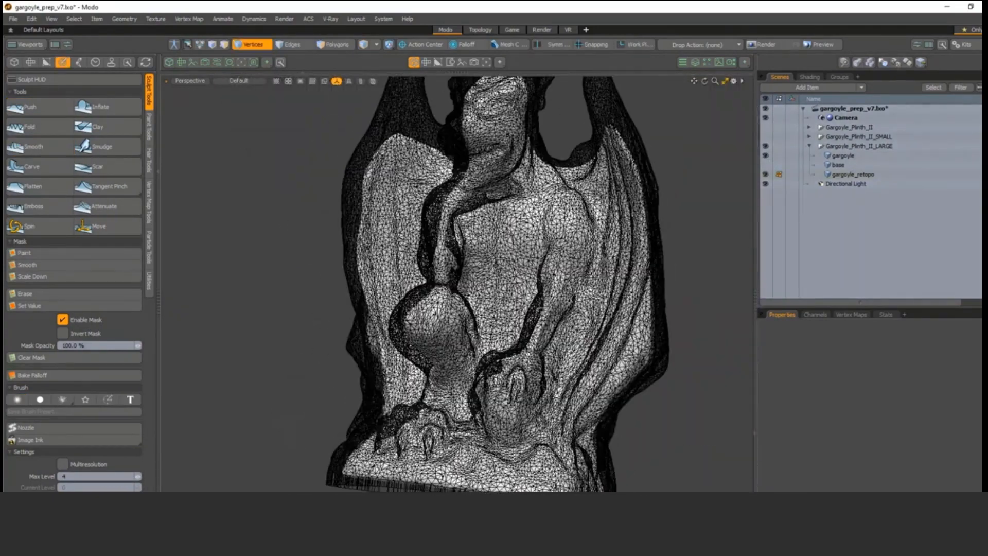
click(15, 62)
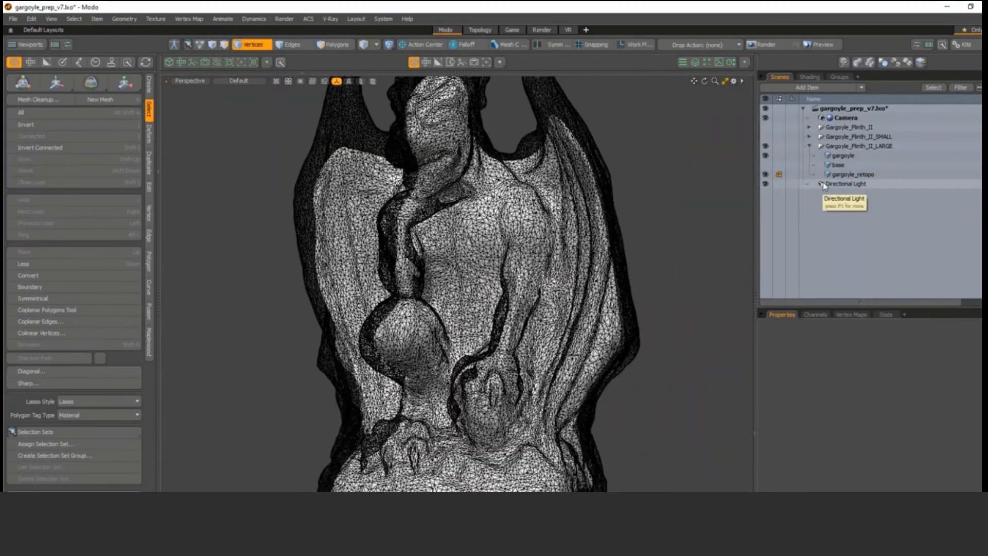
click(766, 156)
alt+drag(463, 309, 280, 358)
click(765, 156)
scroll(457, 283, up, 4)
alt+drag(457, 283, 561, 232)
alt+drag(560, 267, 453, 271)
scroll(463, 268, down, 4)
click(766, 156)
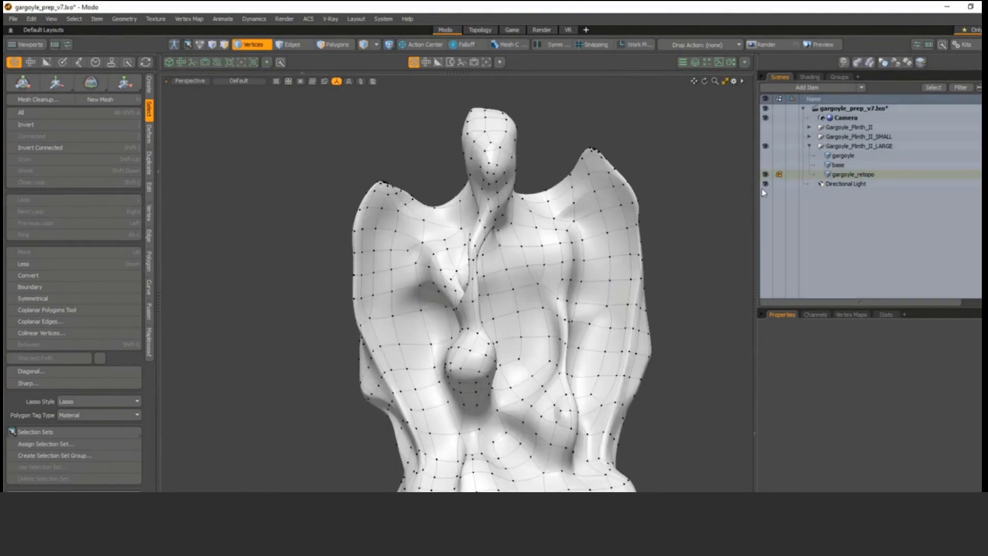
click(874, 232)
alt+drag(340, 216, 466, 186)
alt+drag(376, 189, 478, 277)
key(3)
alt+drag(621, 337, 329, 267)
click(640, 233)
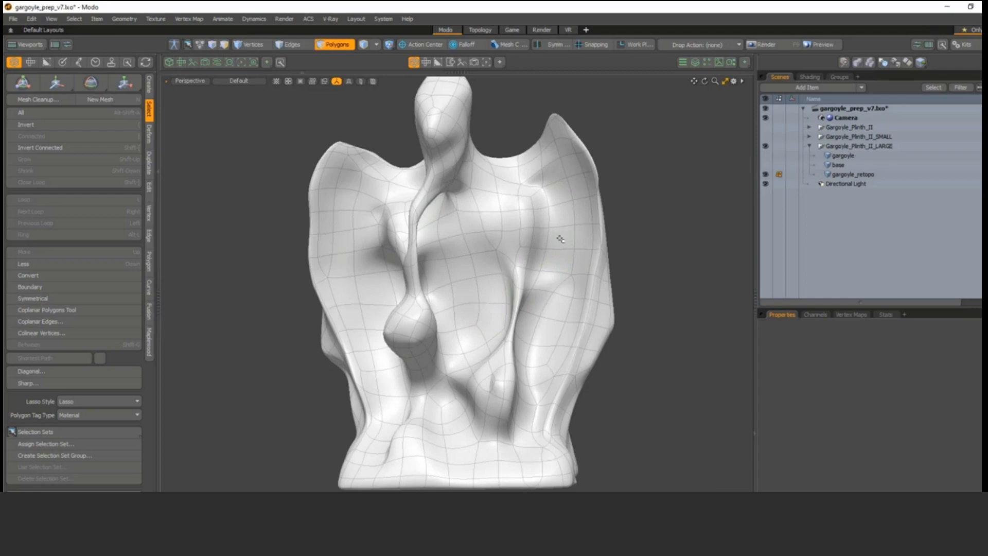
Set the subdivision and render levels of gargoyle_retopo to 2 for both Subdivision and Catmull-Clark.
click(839, 174)
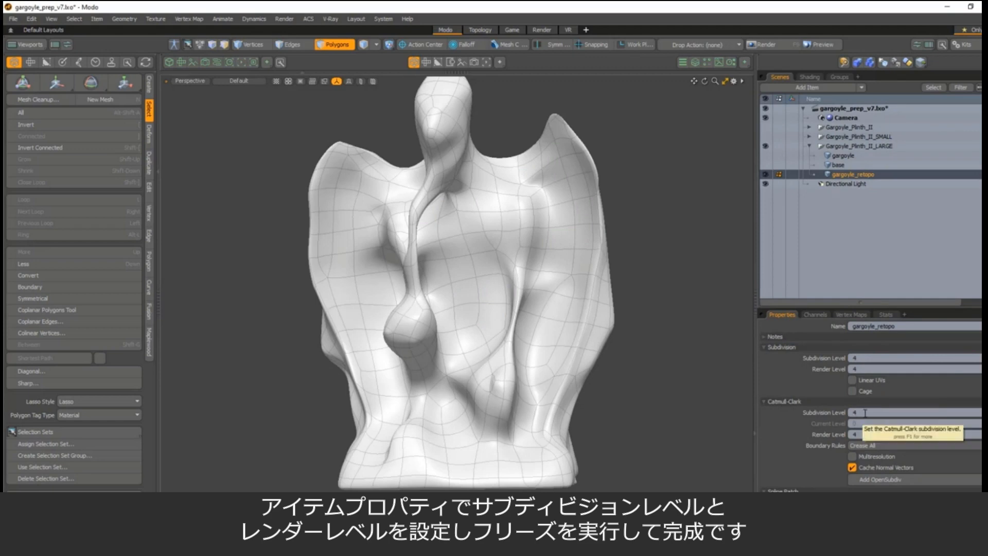
mouse_move(554, 279)
mouse_down()
mouse_move(550, 296)
mouse_move(549, 224)
mouse_up()
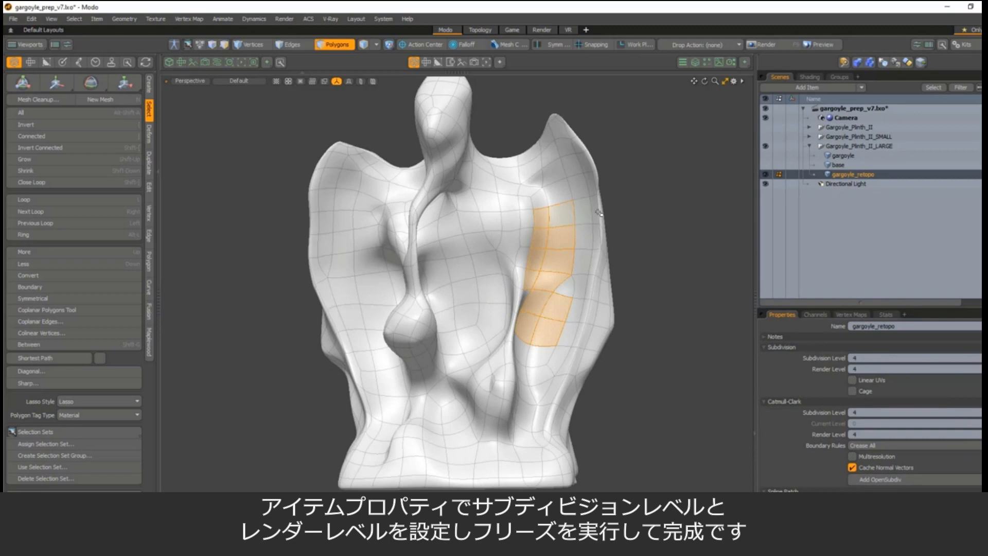
click(619, 216)
click(870, 360)
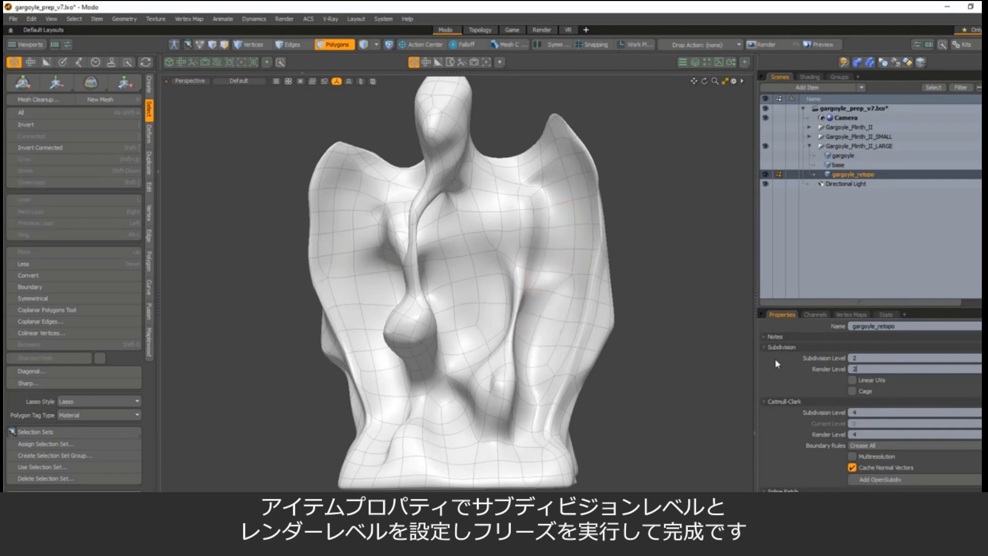
key(Tab)
text(2)
key(Return)
Freeze the subdivided gargoyle_retopo mesh into real polygons, with curves frozen as Faces.
click(124, 19)
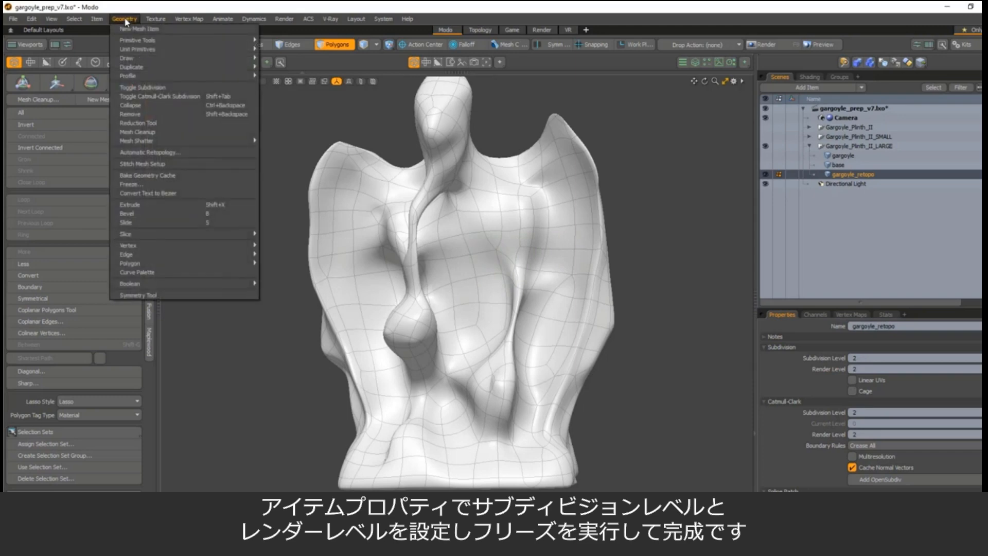
click(130, 185)
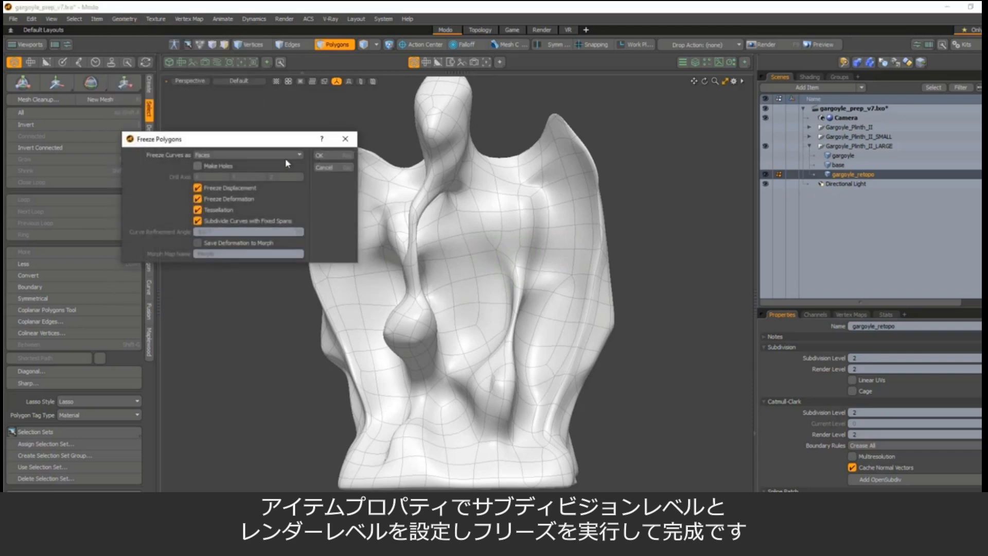
click(331, 156)
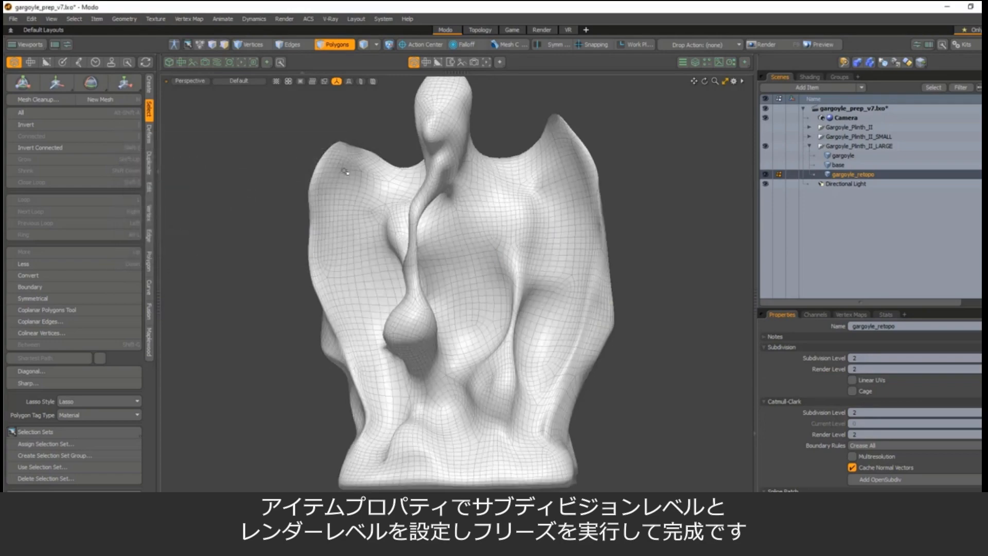
Show the gargoyle and base meshes again and flip the polygons of gargoyle_retopo.
alt+drag(401, 263, 429, 411)
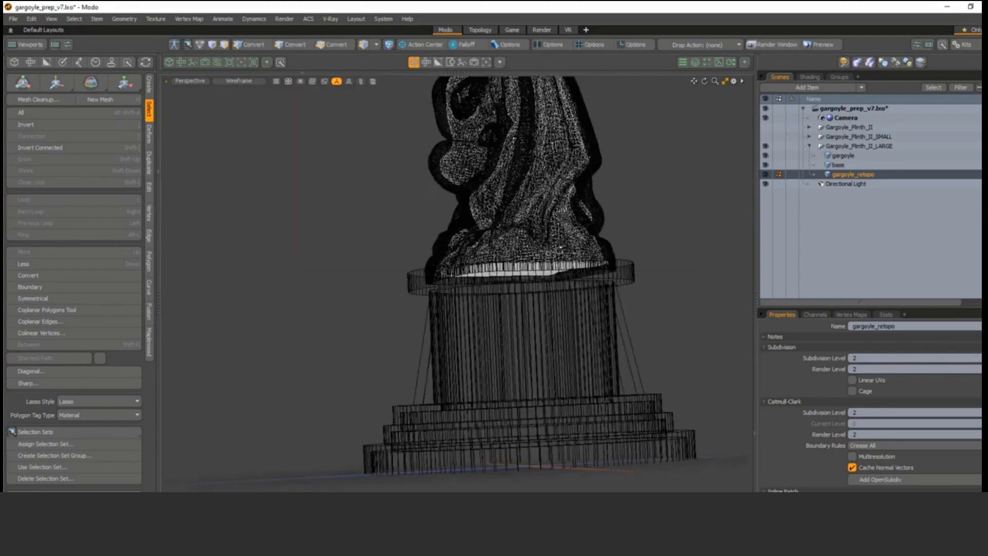
alt+drag(560, 250, 582, 355)
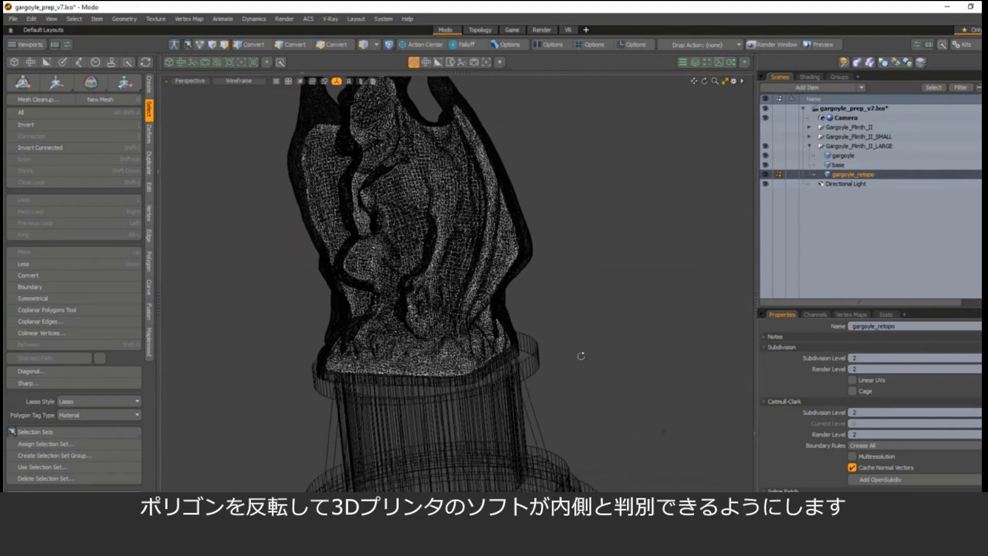
key(3)
key(KP_4)
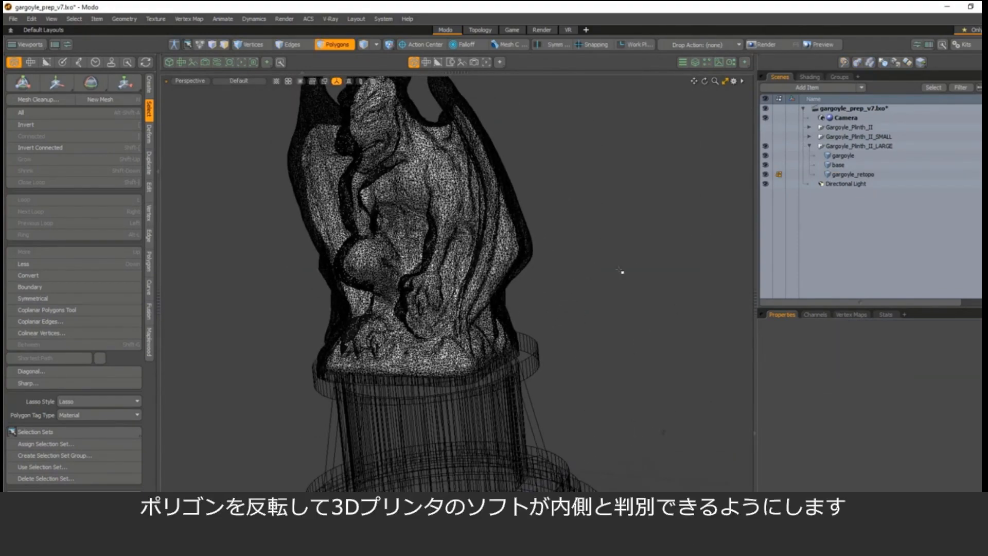
alt+drag(585, 258, 578, 223)
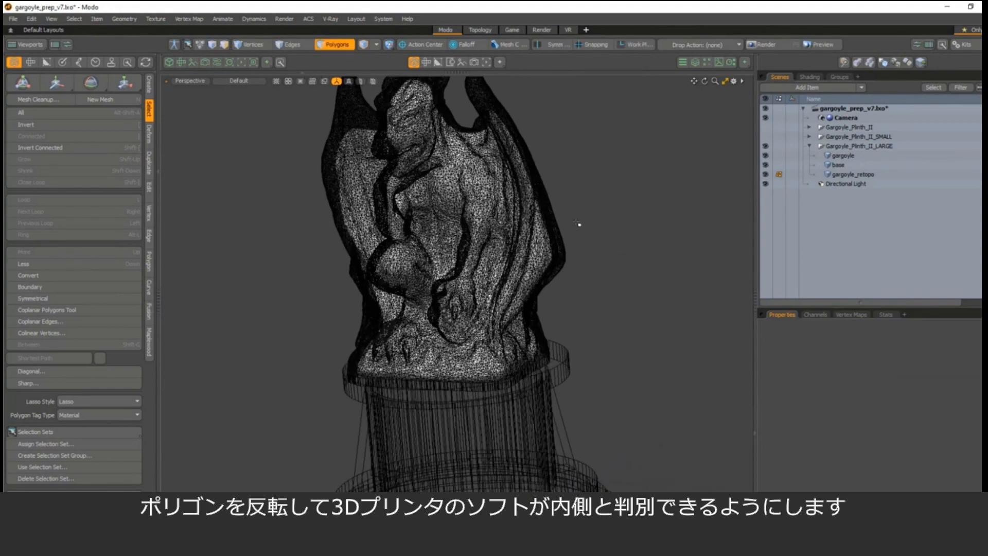
key(f)
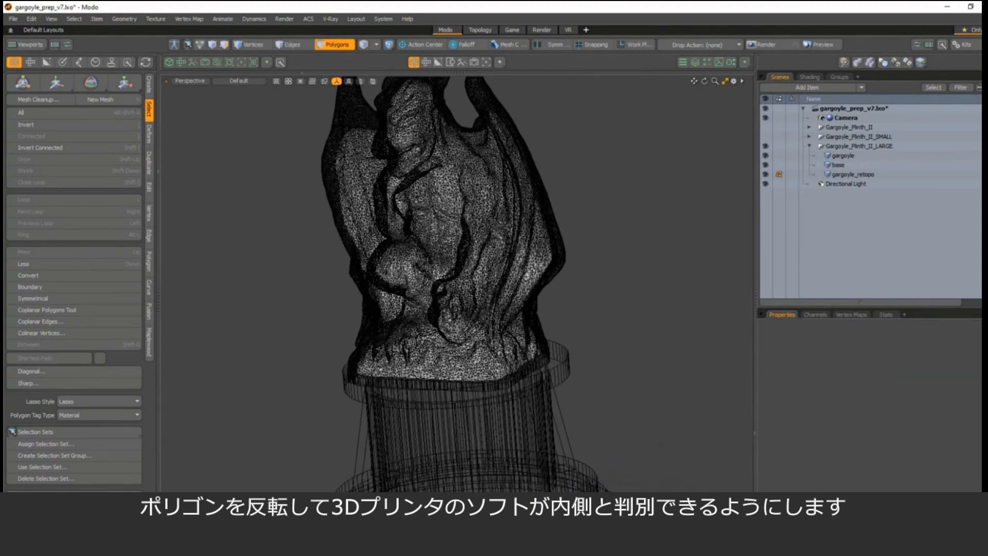
alt+drag(401, 293, 468, 234)
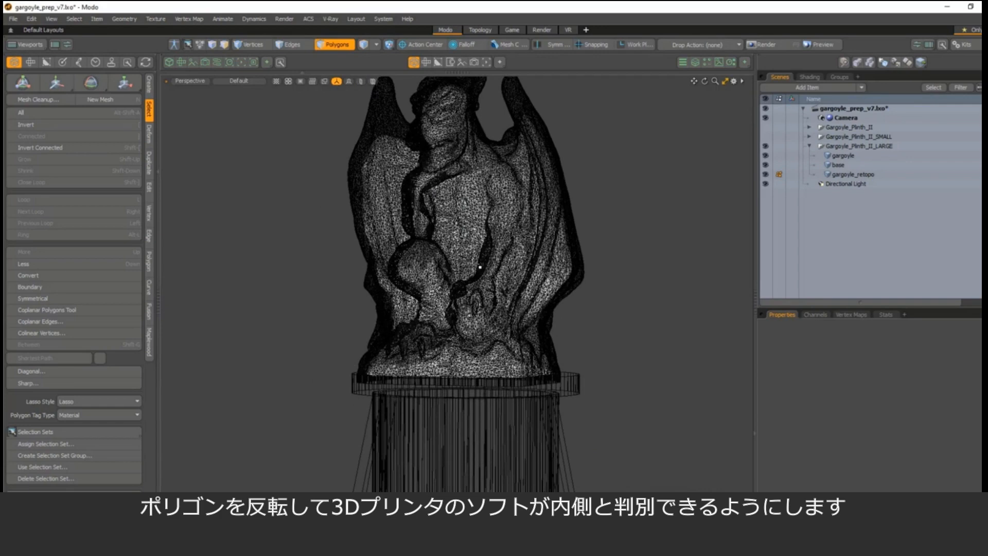
Duplicate the gargoyle, base and gargoyle_retopo layers and arrange the copies together below the originals.
click(843, 156)
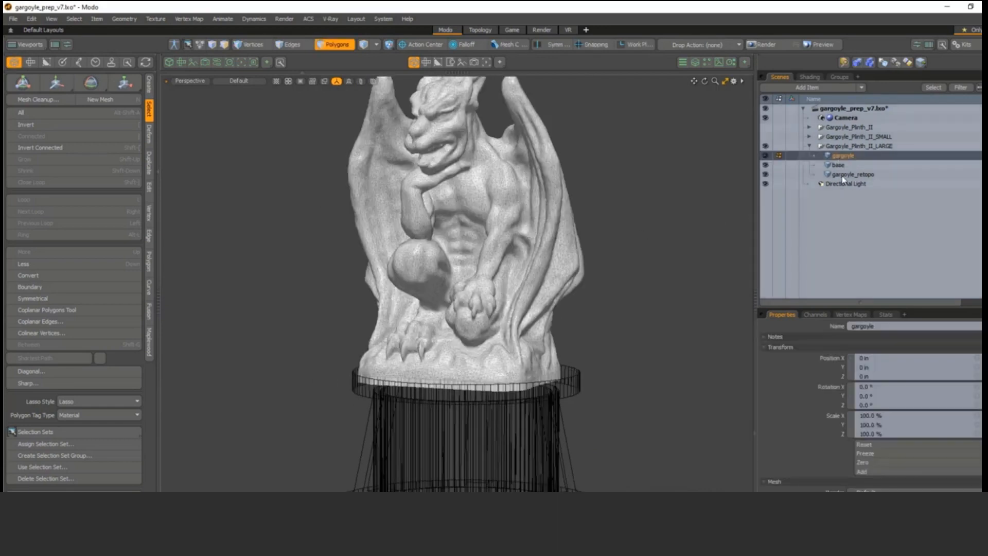
shift+click(843, 177)
key(5)
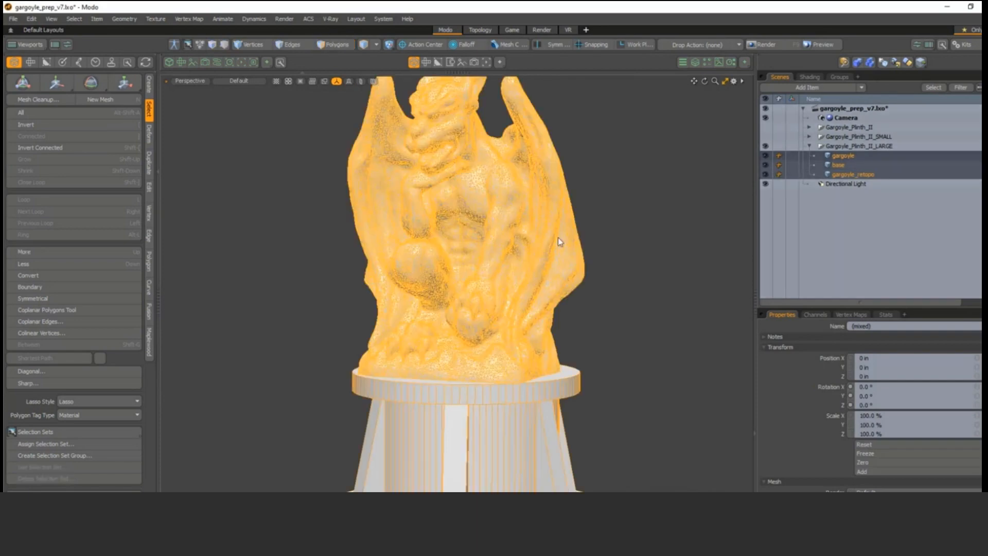
key(ctrl+d)
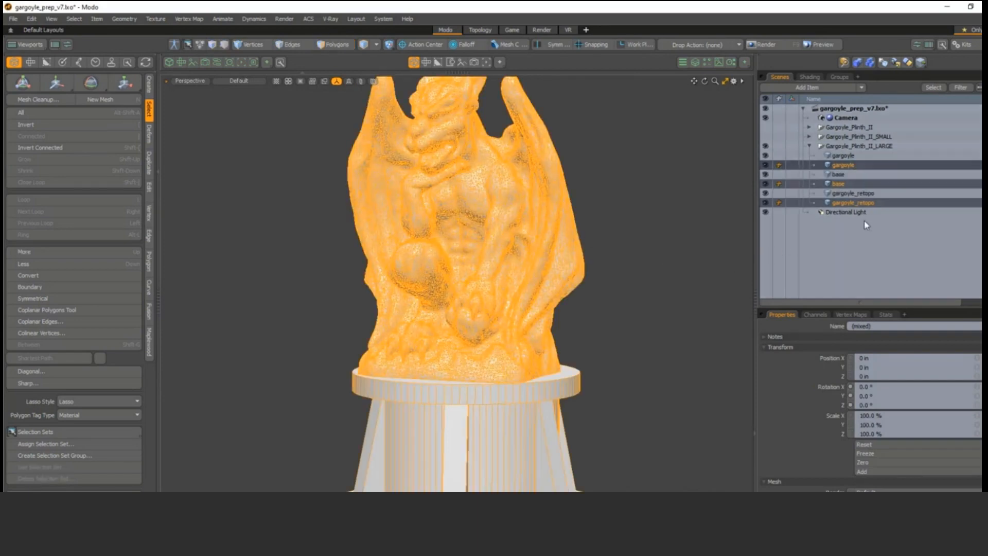
drag(847, 165, 849, 197)
Hide the original gargoyle, base and gargoyle_retopo layers and select the duplicated gargoyle layer.
shift+click(842, 156)
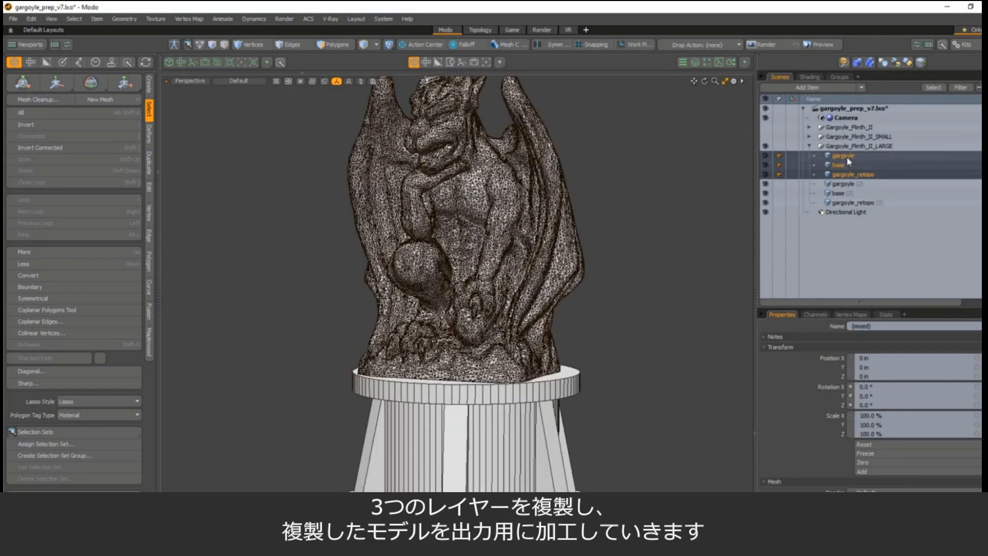
click(766, 156)
click(843, 183)
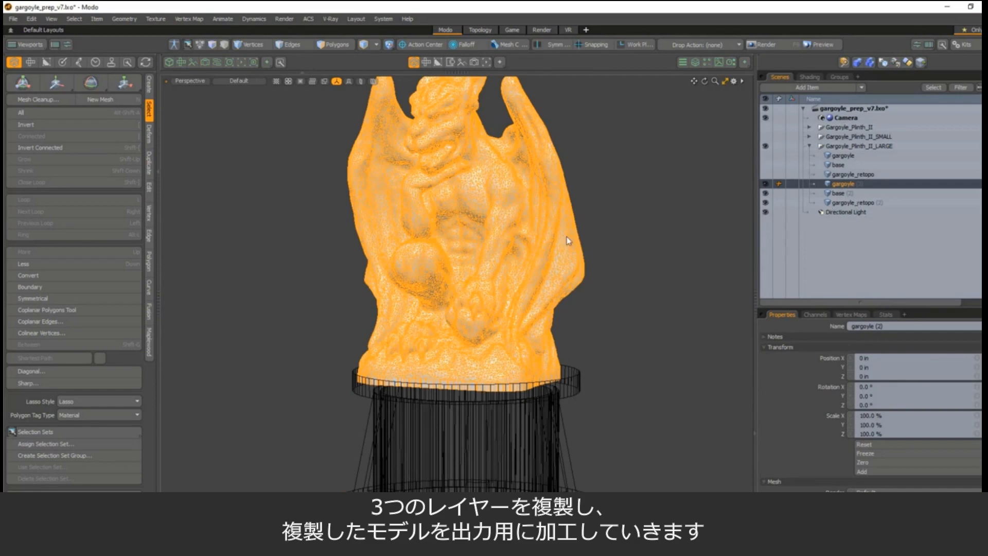
ctrl+alt+drag(580, 294, 525, 284)
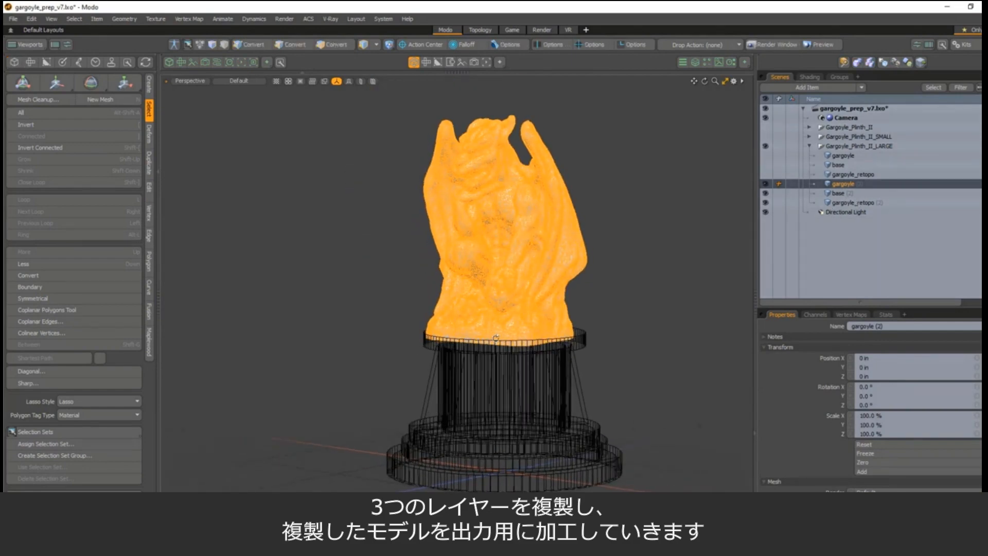
Assign all polygons of the duplicated gargoyle_retopo layer to a selection set named "interior".
click(827, 255)
click(854, 203)
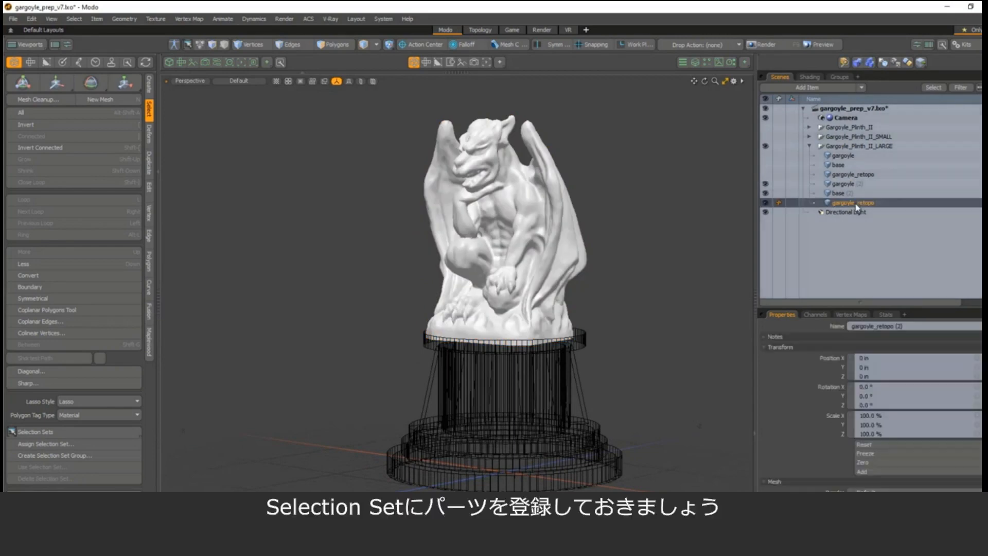
key(3)
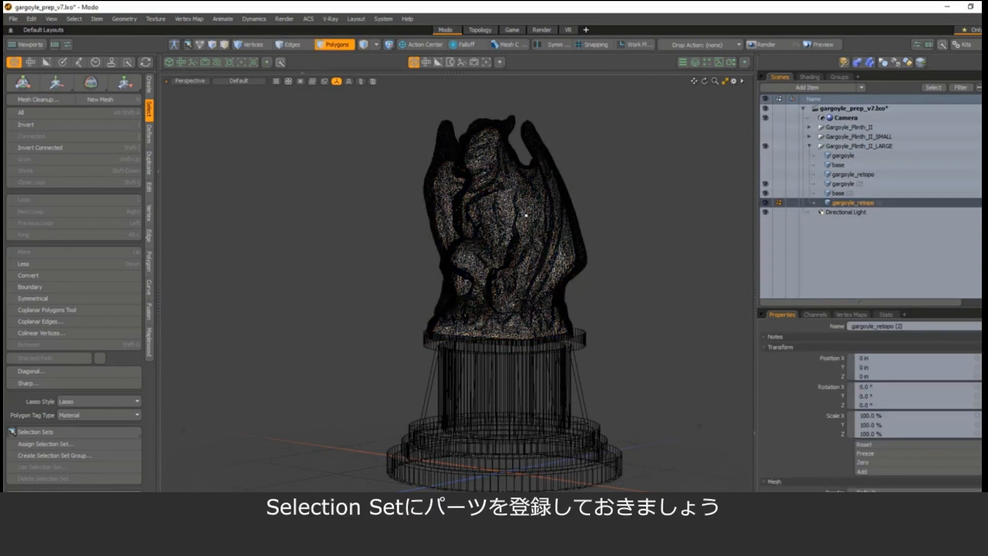
double_click(526, 215)
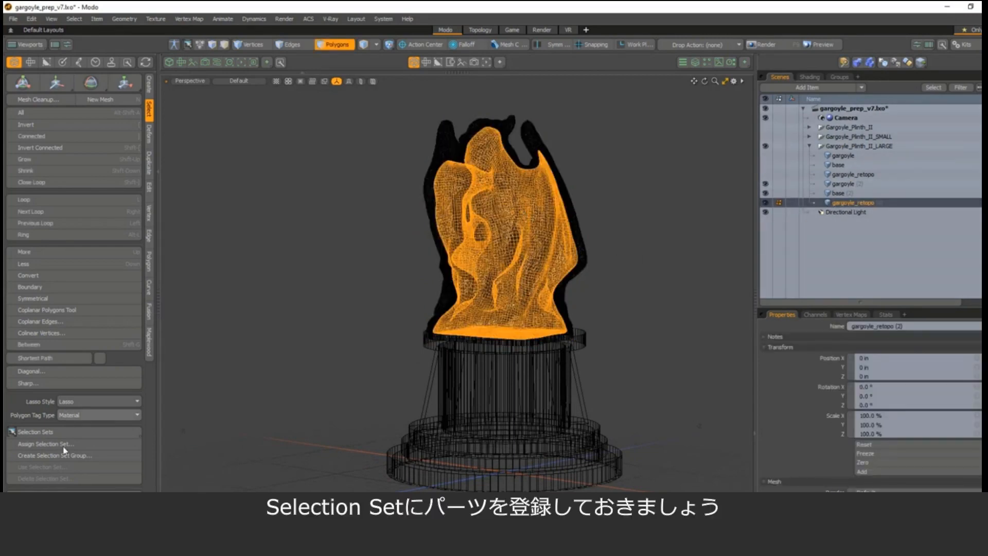
click(83, 445)
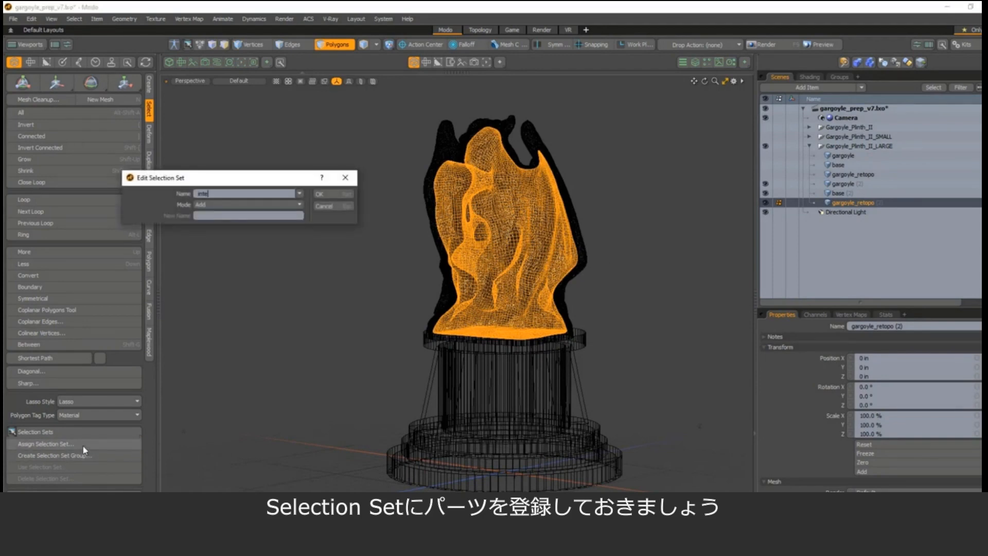
text(interior)
key(Return)
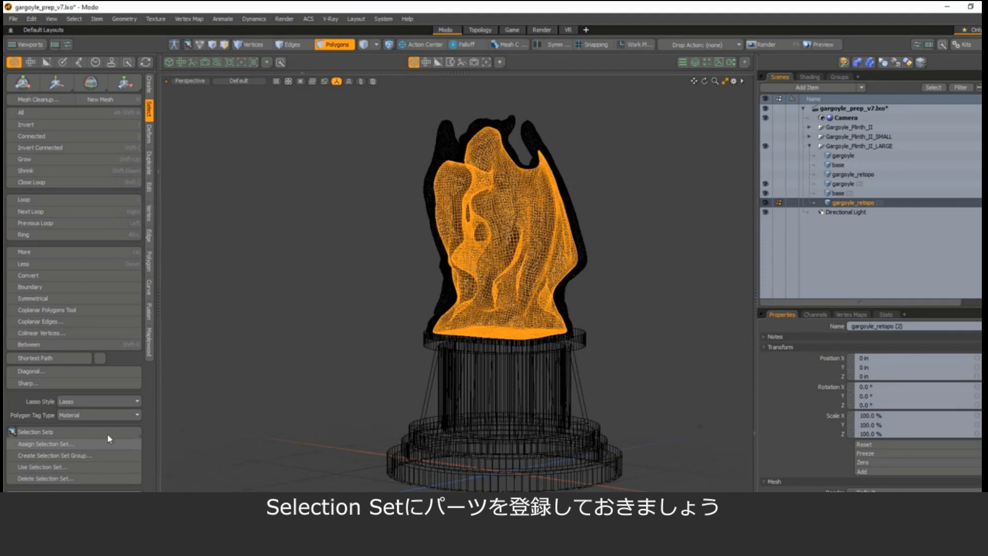
Assign all polygons of the duplicated base layer to a selection set named "base".
click(839, 194)
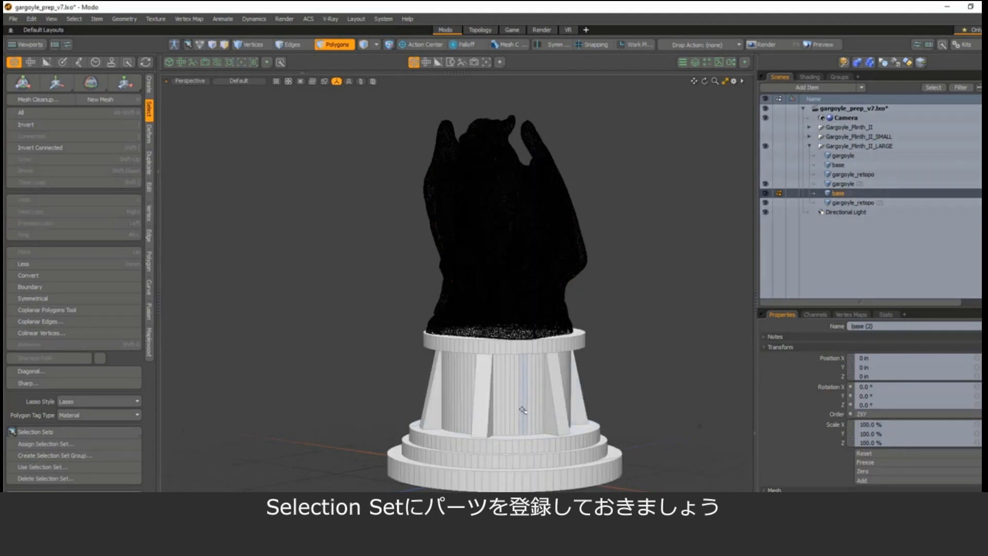
double_click(520, 410)
click(90, 444)
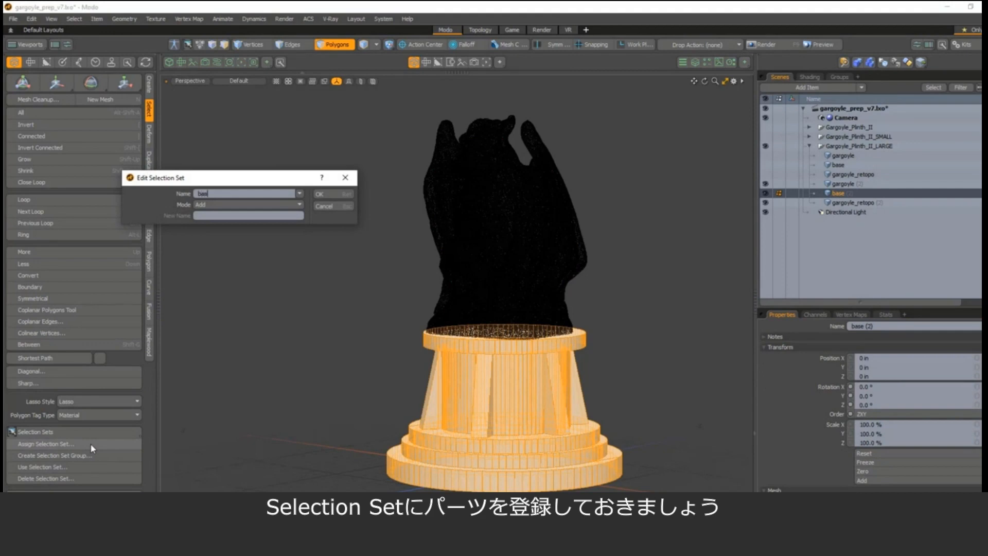
text(base)
key(Return)
Assign all polygons of the duplicated gargoyle layer to a selection set named "exterior" and clear the selection.
click(846, 186)
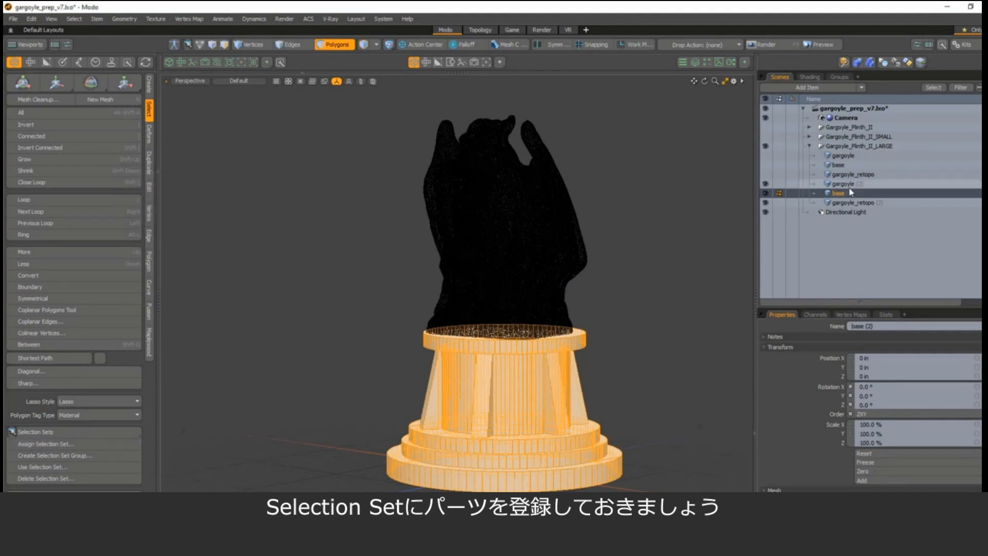
double_click(462, 313)
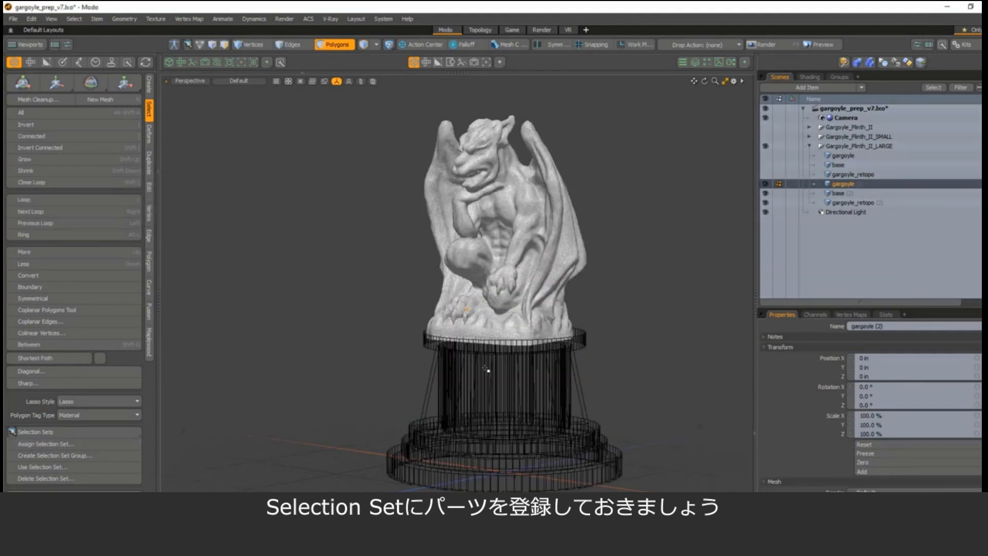
click(81, 444)
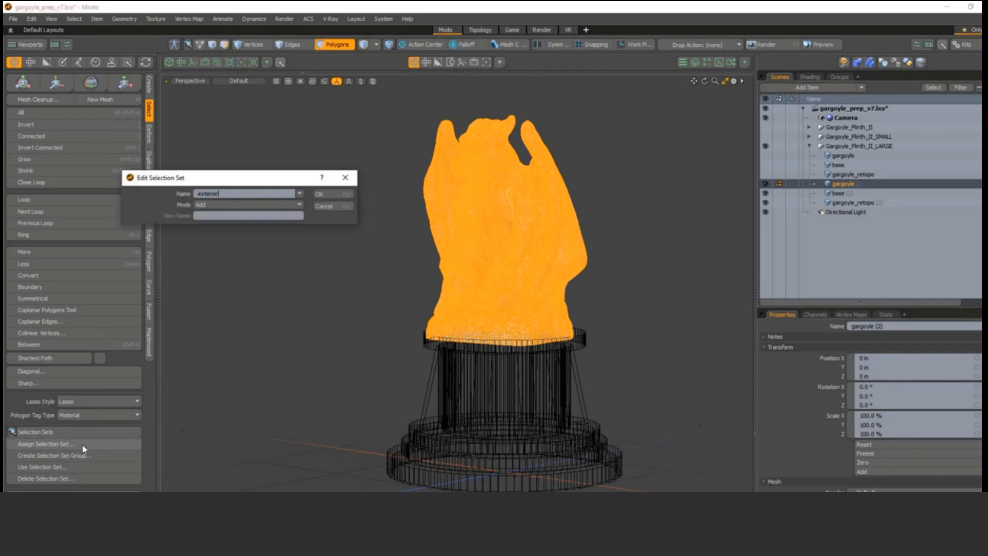
key(Return)
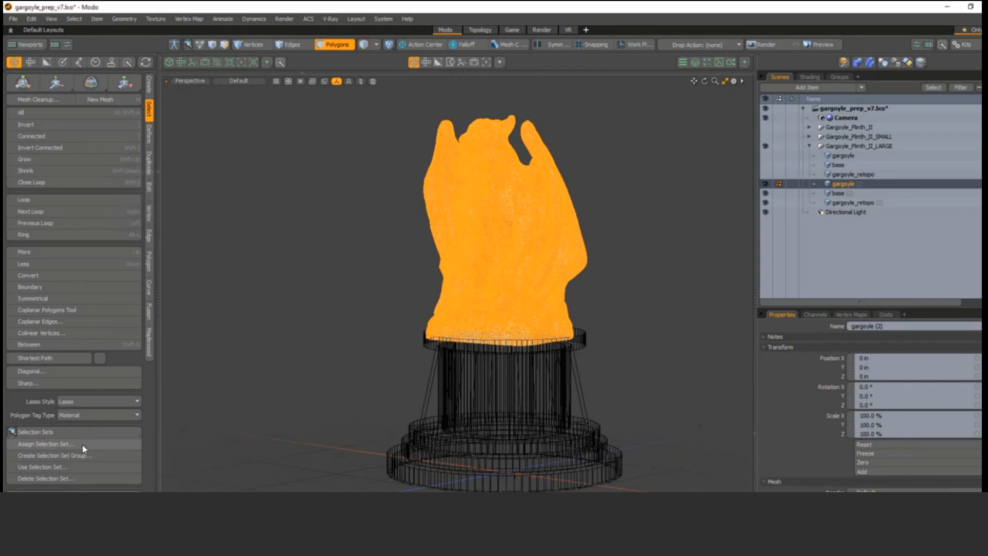
click(777, 187)
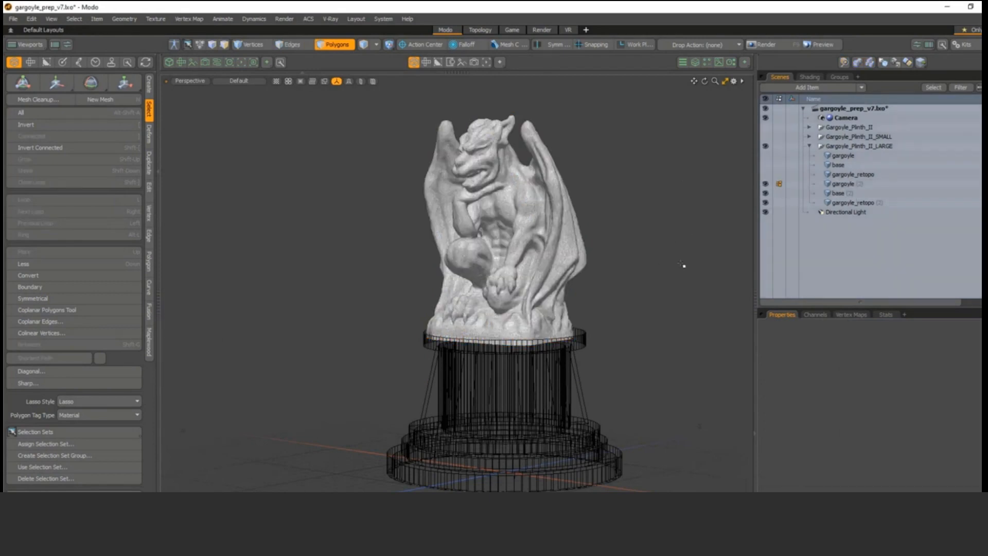
Cut the inner mesh polygons from the duplicated gargoyle_retopo layer, paste them into the duplicated gargoyle layer, and delete the emptied layer.
click(846, 202)
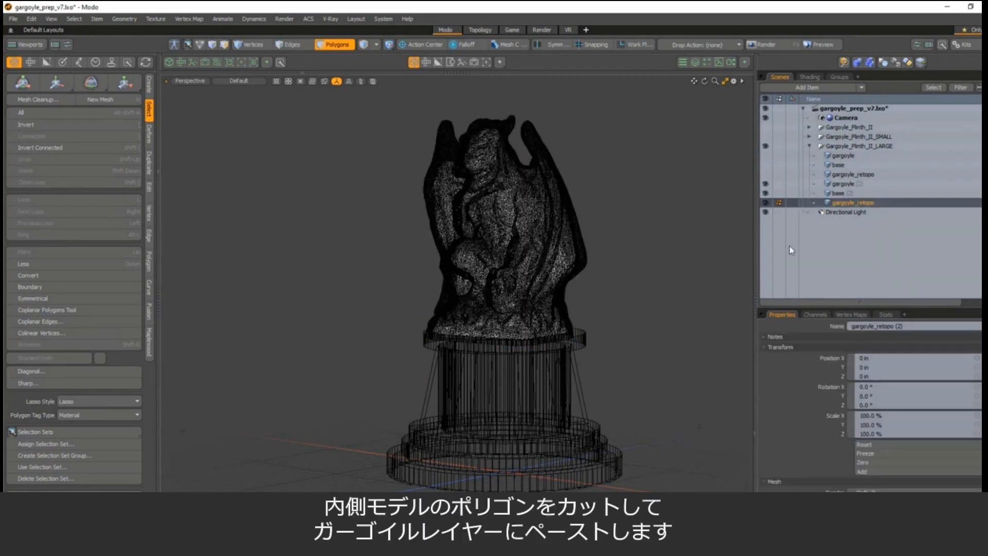
double_click(535, 254)
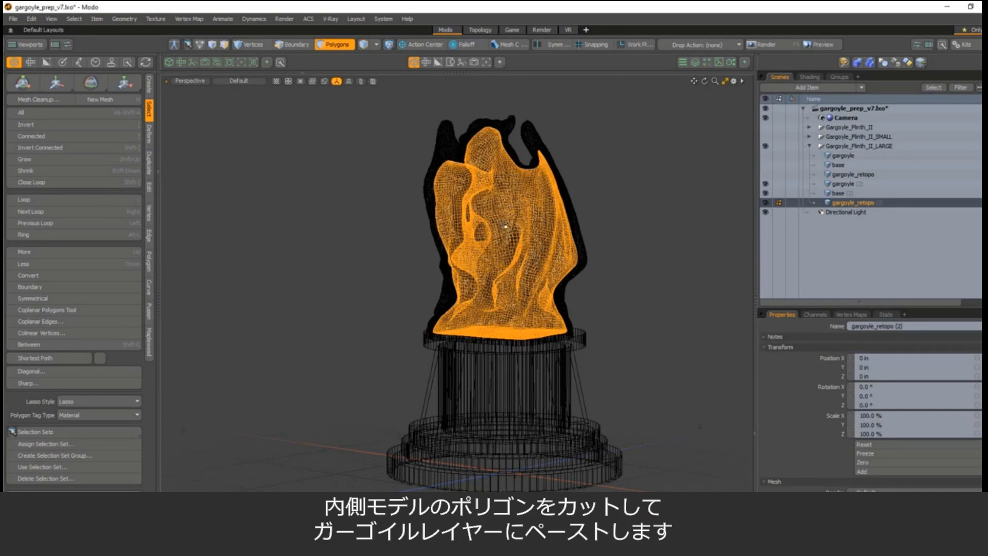
key(ctrl+x)
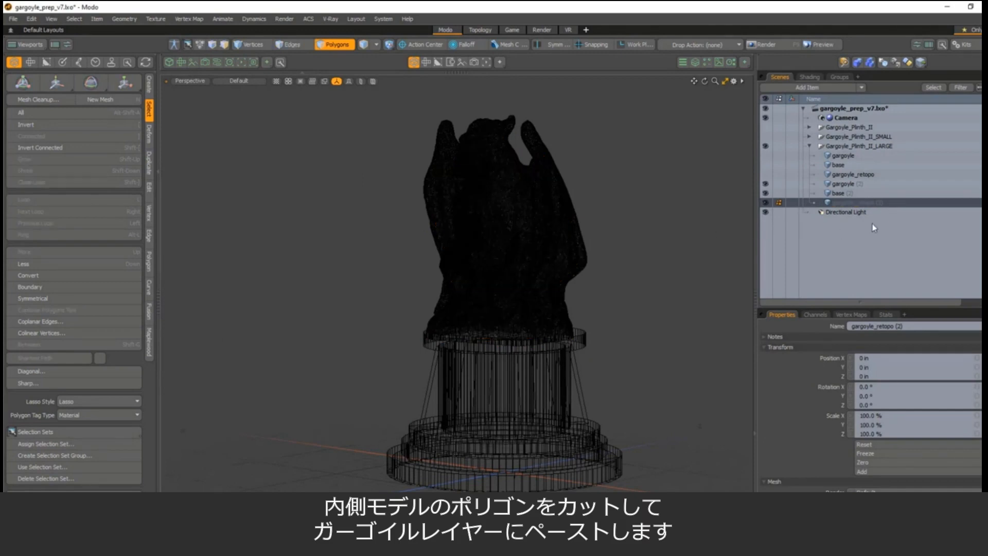
click(846, 185)
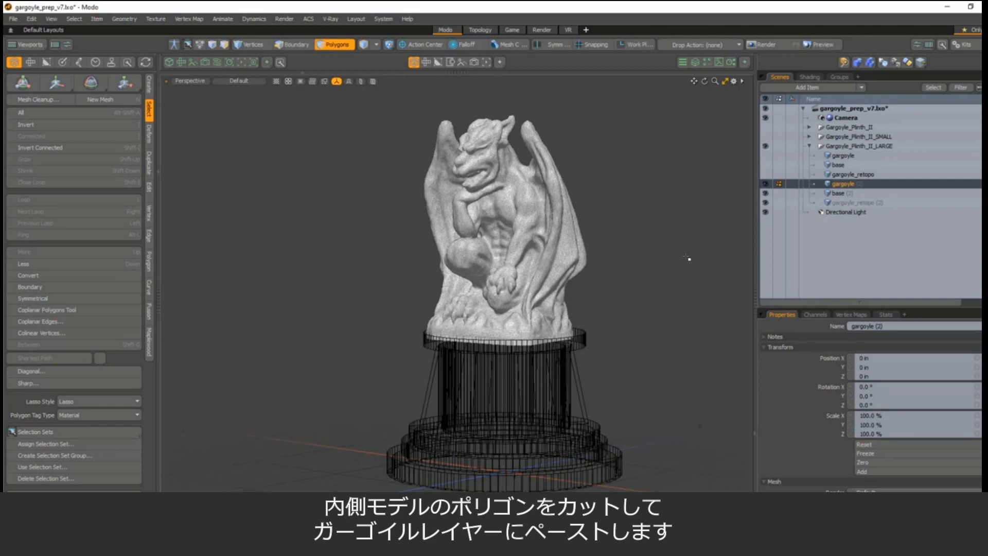
key(ctrl+v)
click(683, 281)
click(854, 203)
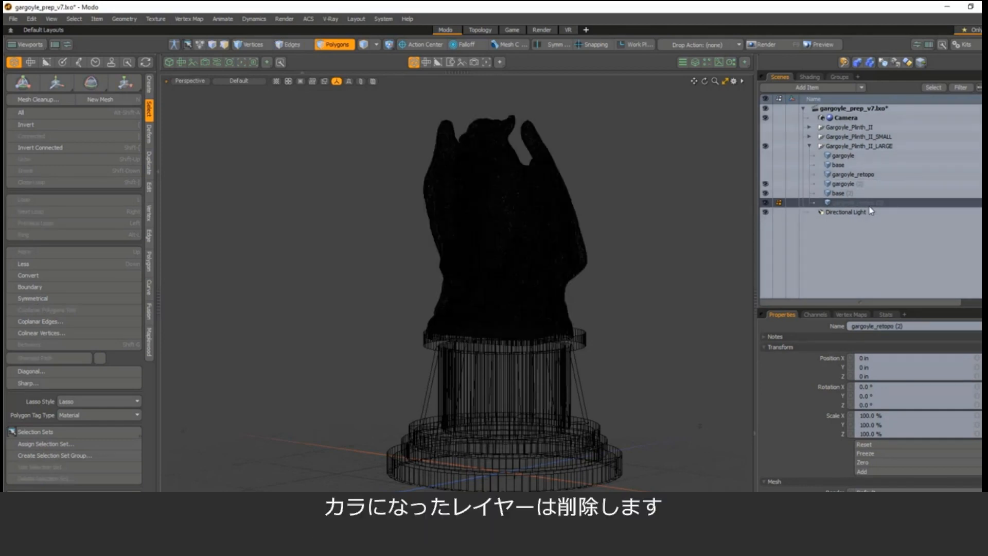
key(Delete)
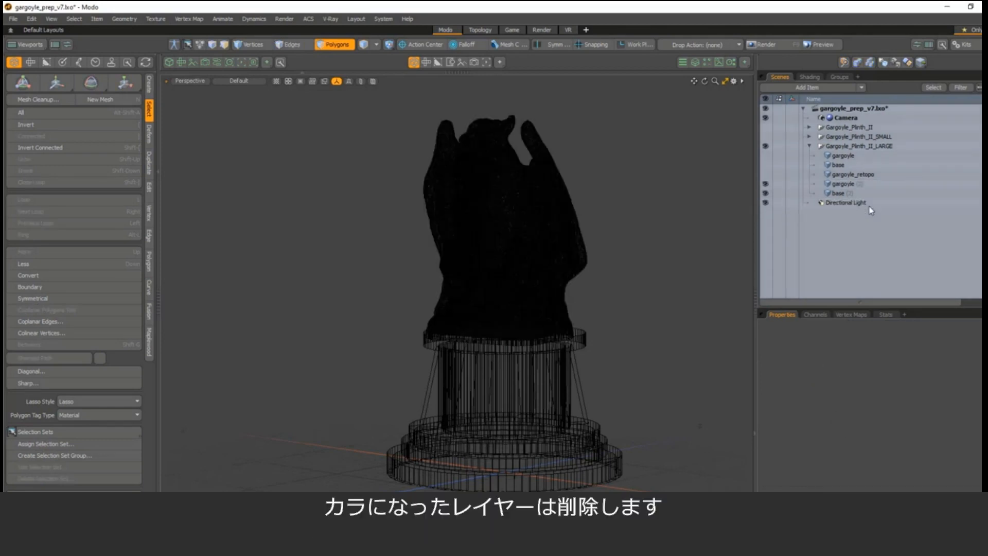
Boolean-union the duplicated base with the background gargoyle mesh and hide the duplicated gargoyle layer.
click(844, 195)
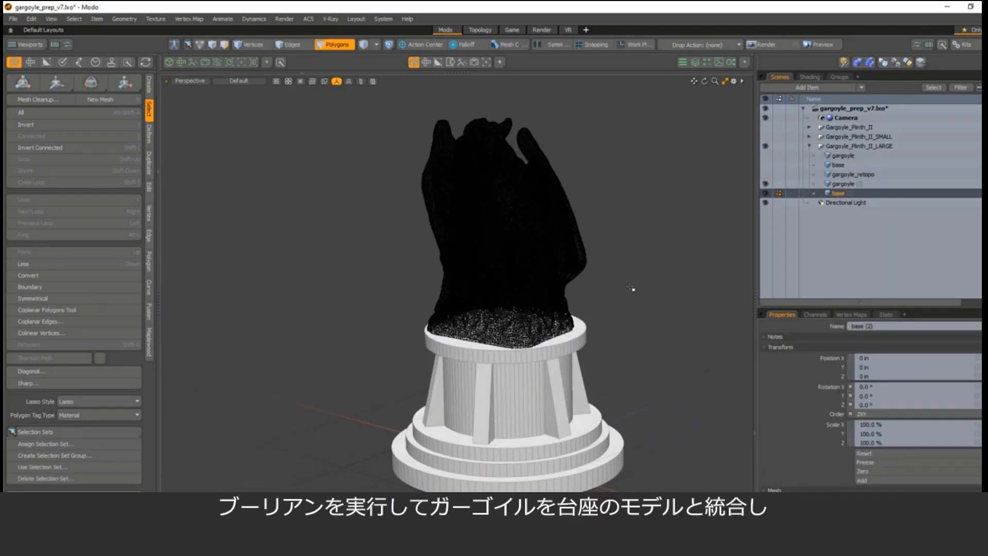
key(ctrl+shift+m)
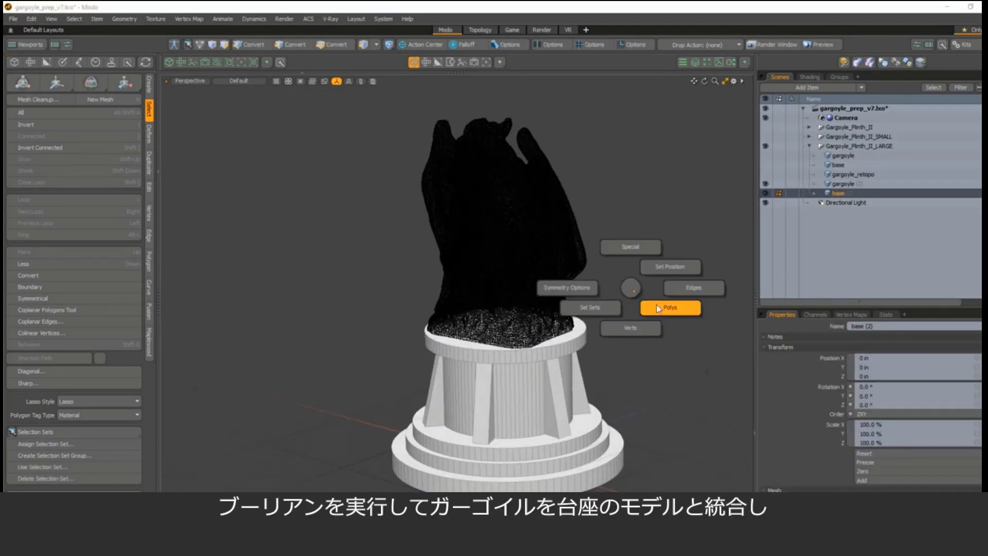
click(656, 273)
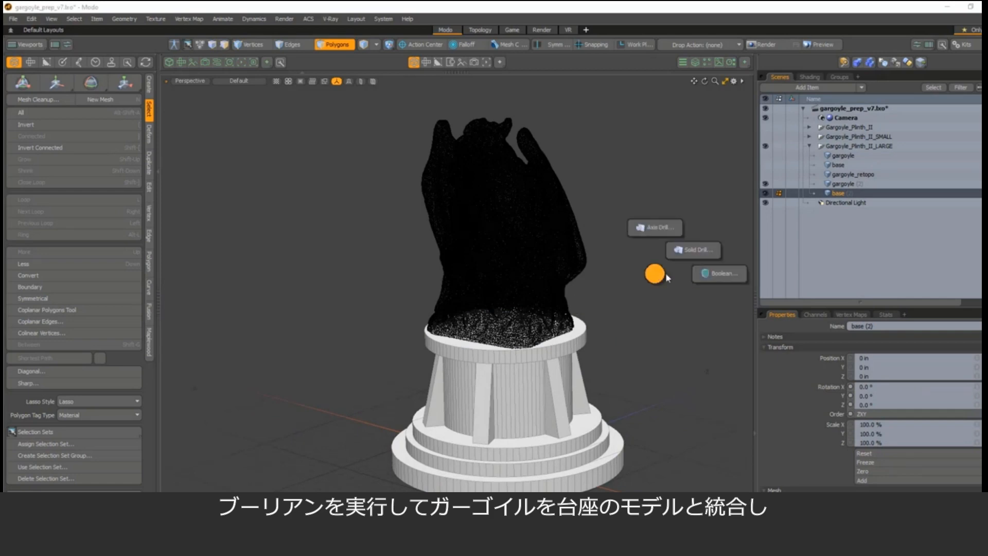
click(723, 280)
click(296, 193)
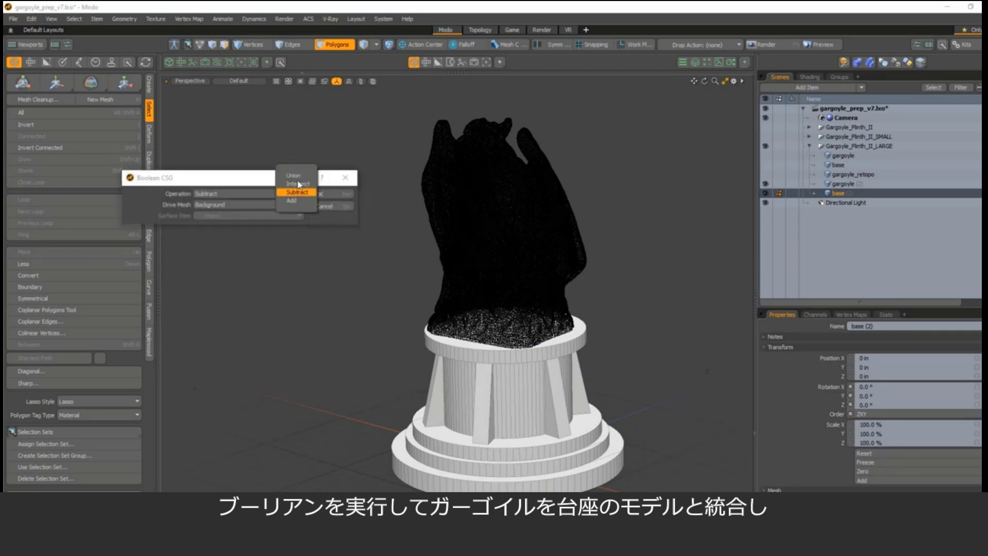
click(288, 184)
click(337, 196)
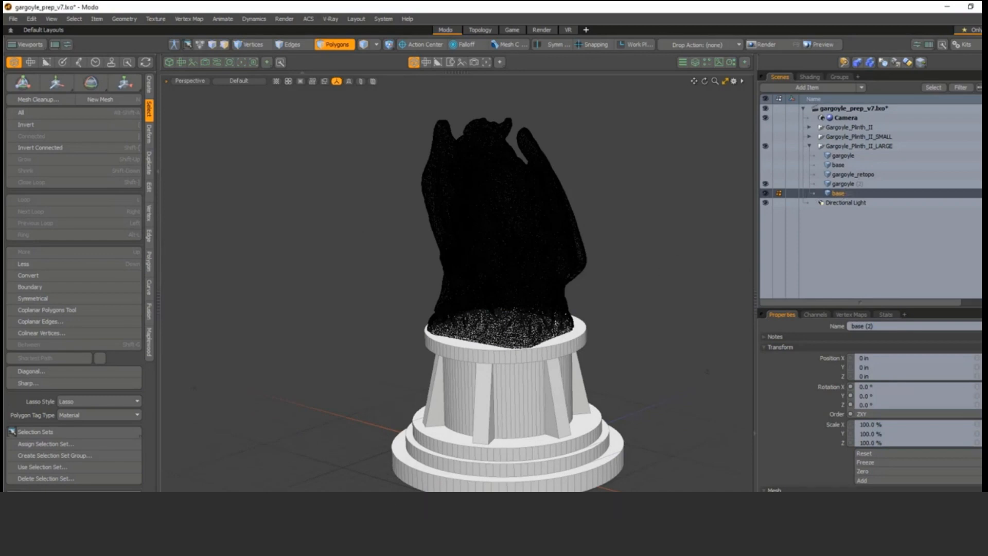
click(767, 184)
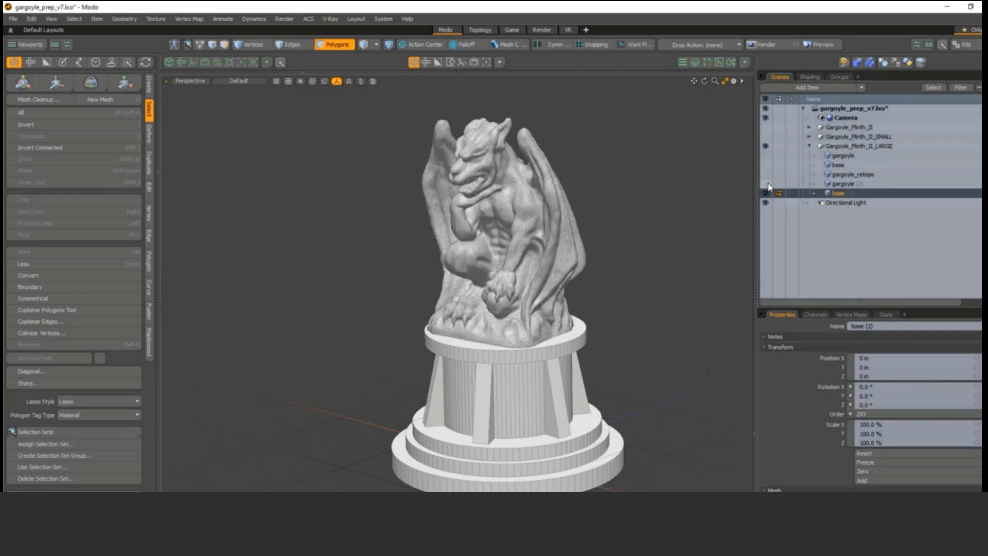
Run Mesh Cleanup twice on the merged base mesh with all cleanup options enabled.
alt+drag(694, 232, 691, 222)
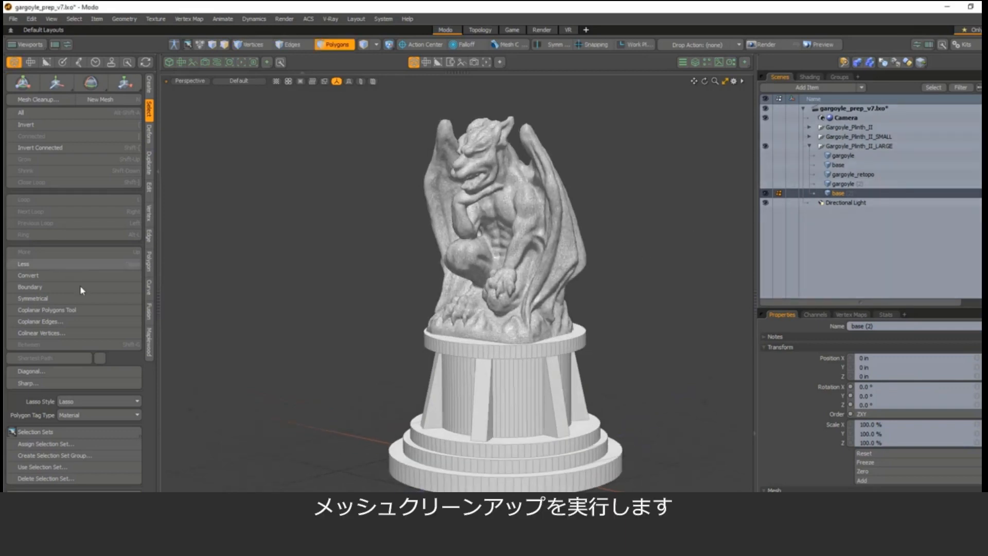
click(149, 342)
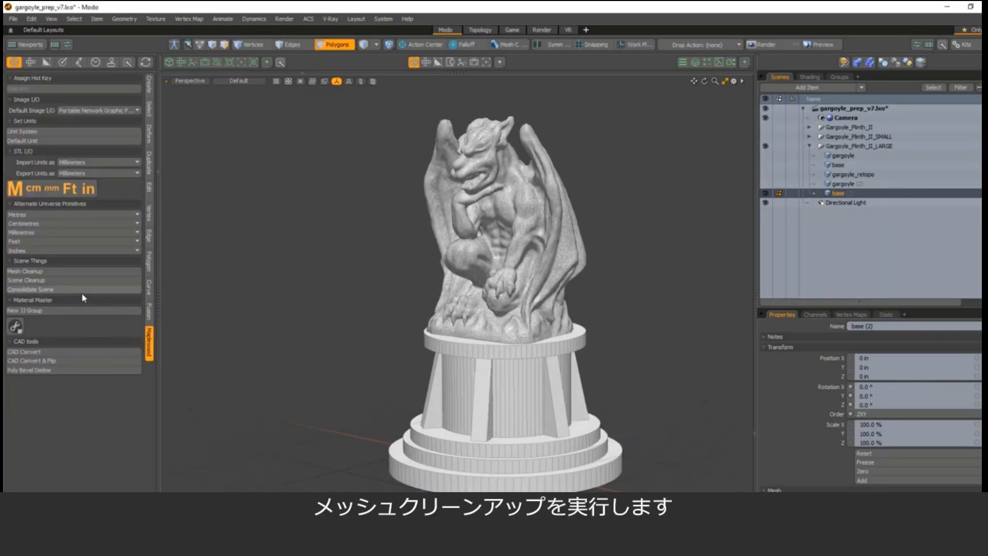
click(25, 271)
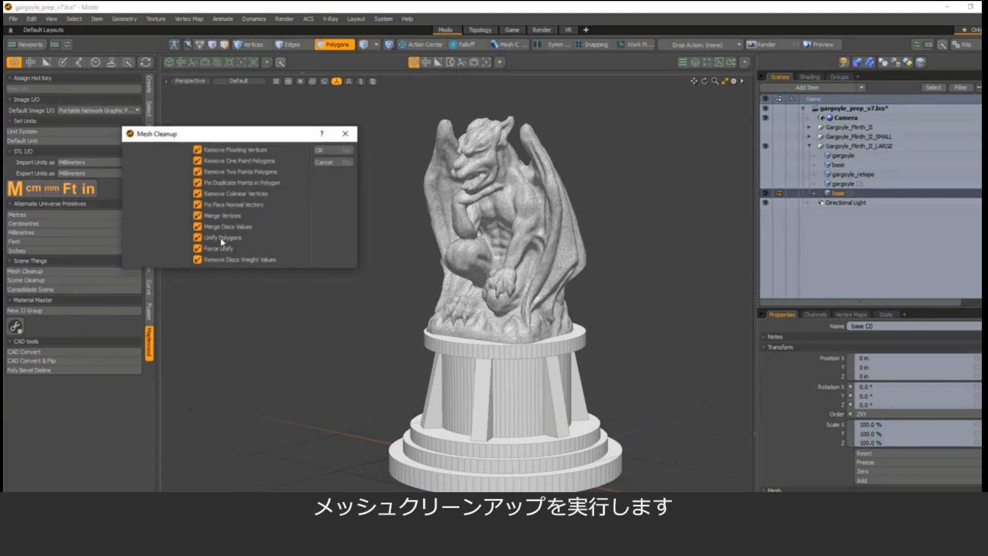
click(317, 150)
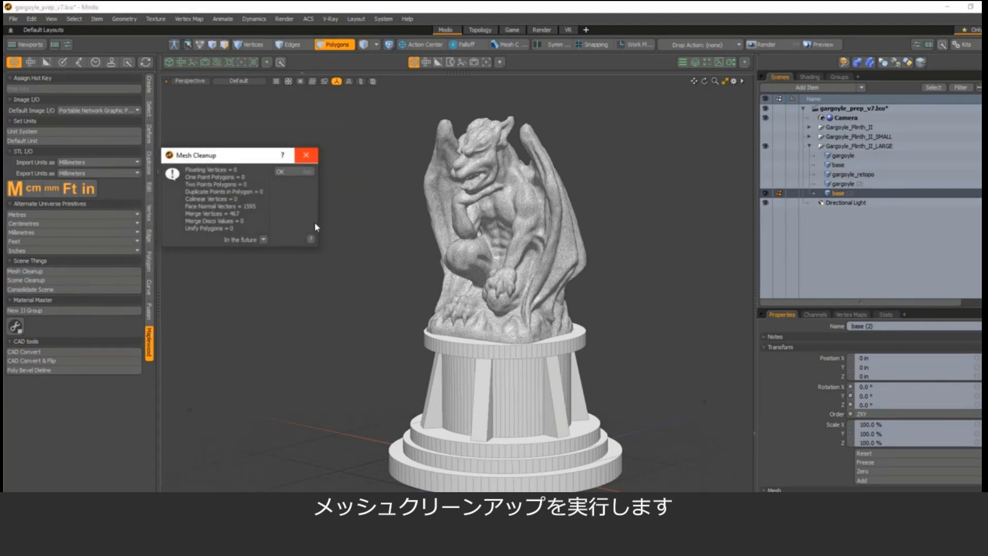
click(281, 171)
click(52, 271)
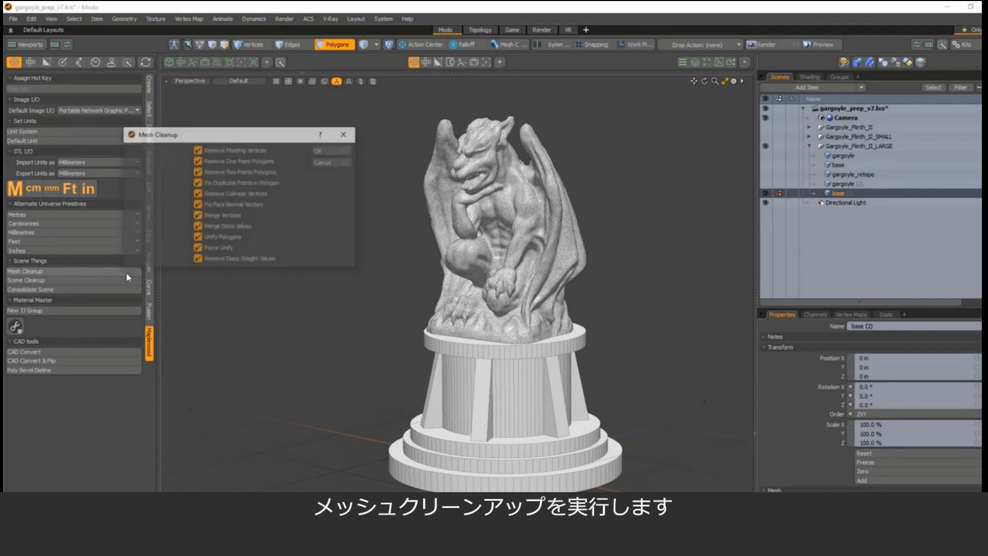
click(339, 150)
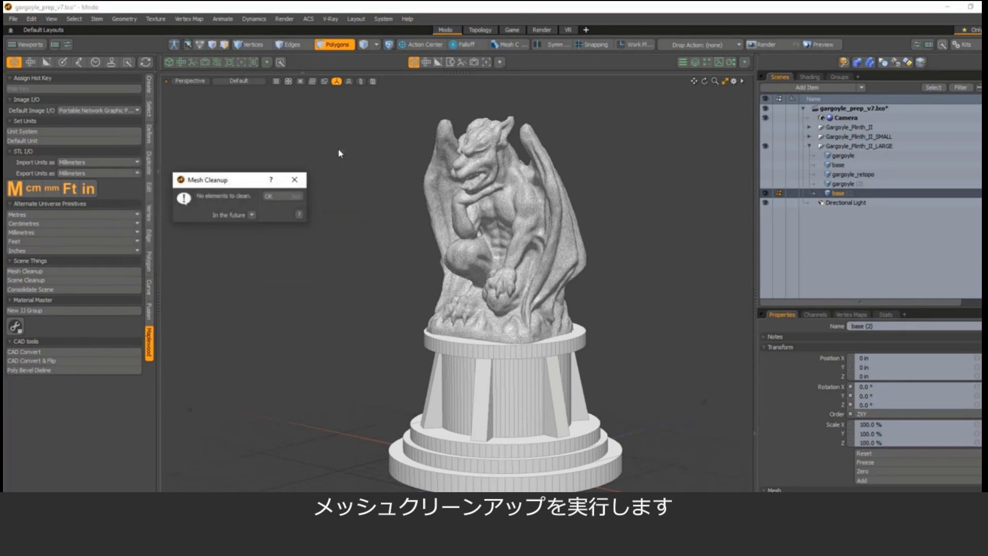
click(274, 198)
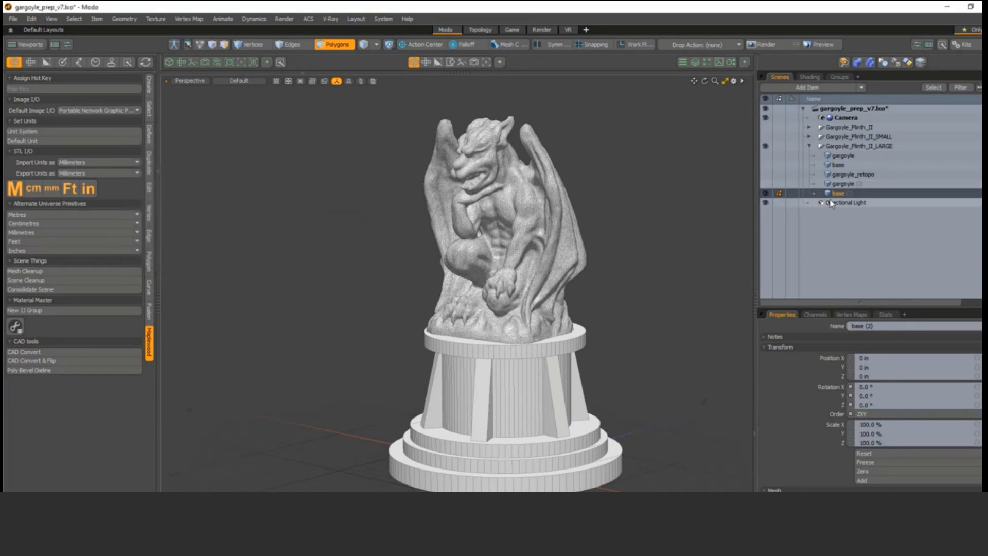
Delete the duplicated gargoyle layer and rename the merged base layer Gargoyle_Hollow.
click(860, 184)
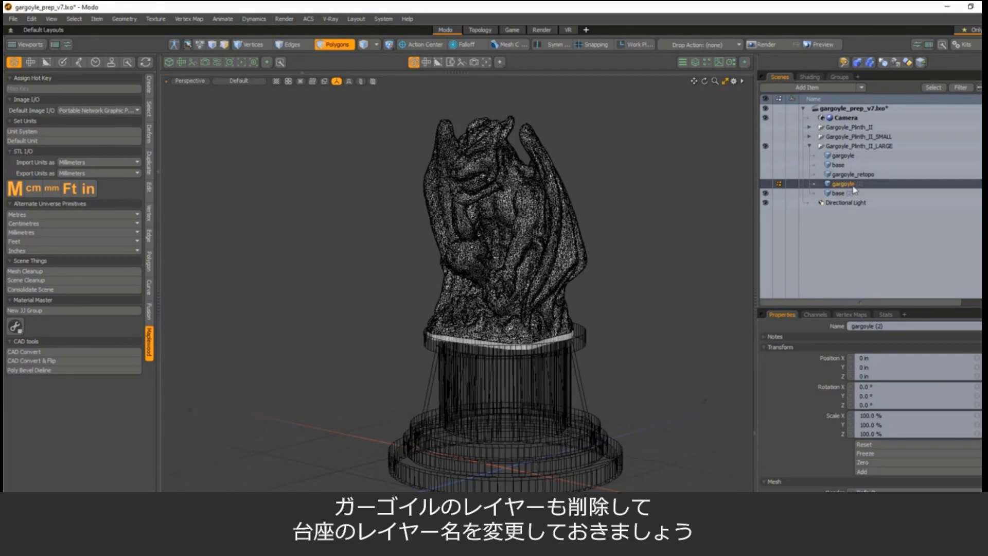
key(Delete)
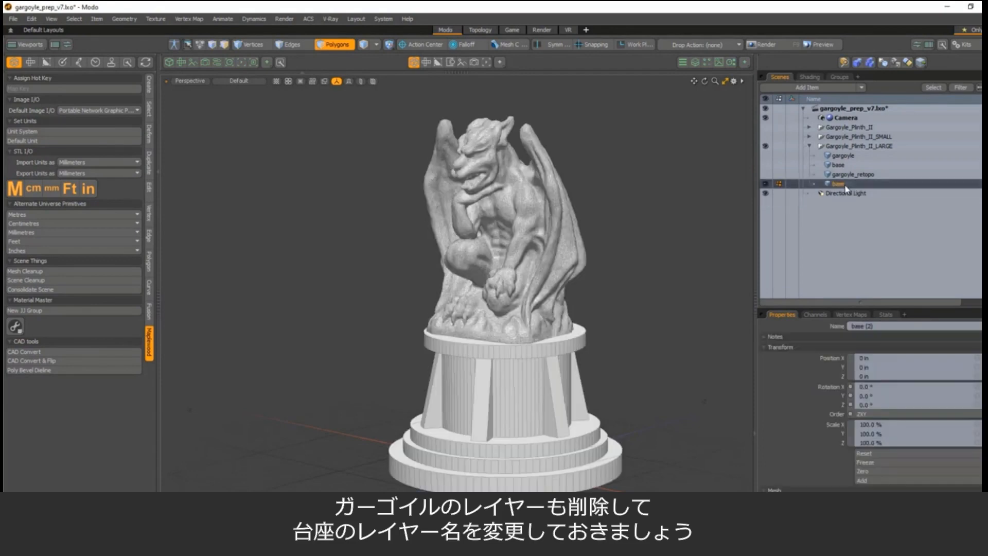
double_click(847, 185)
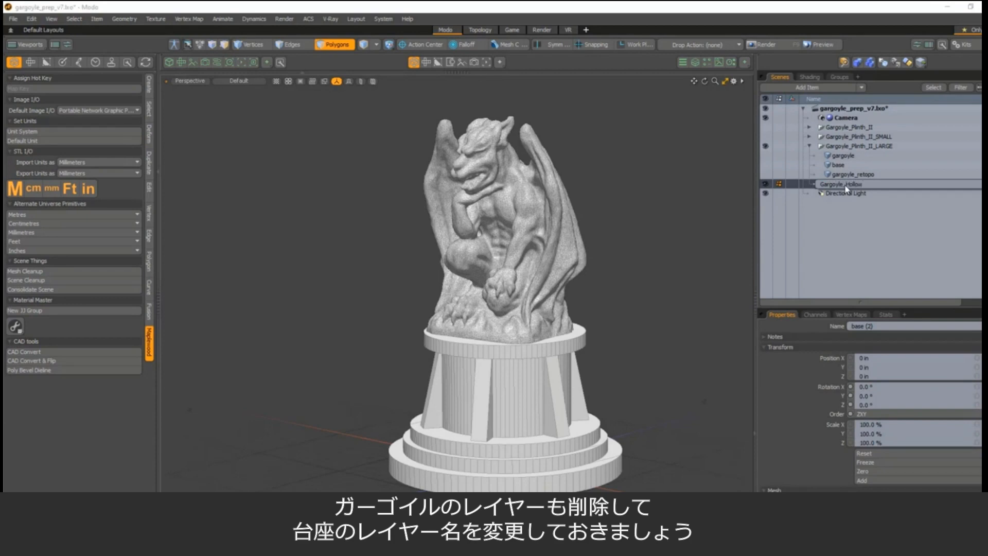
text(Gargoyle_Hollow)
key(Return)
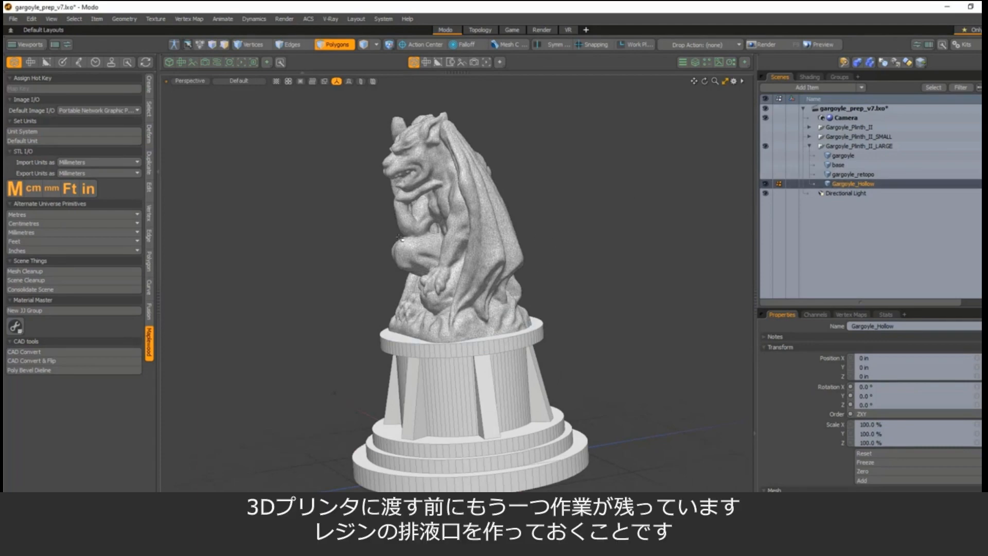
Examine the hollow statue upside down, its base underside and the back of the head for suitable resin drain hole locations.
alt+drag(445, 250, 521, 323)
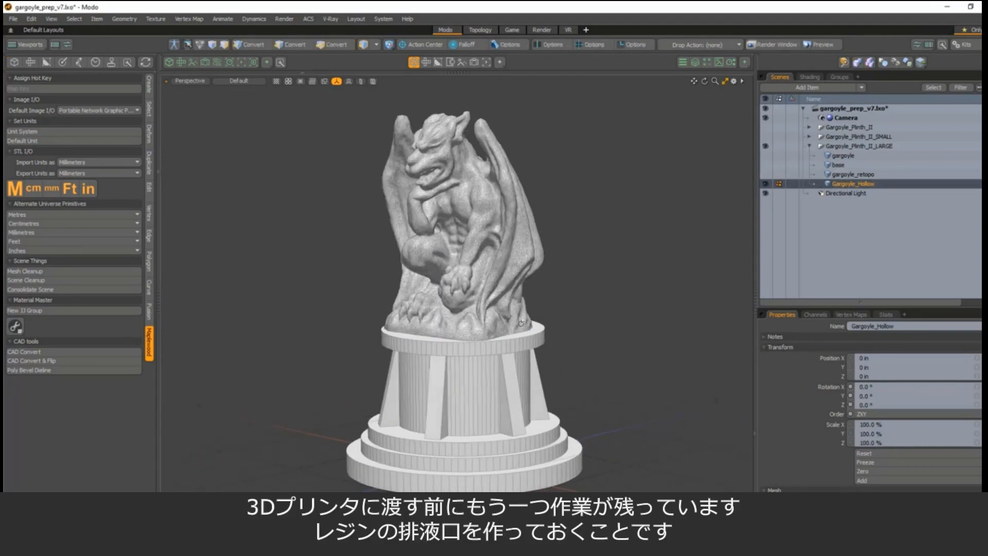
key(3)
alt+drag(463, 231, 384, 254)
ctrl+alt+drag(669, 273, 623, 277)
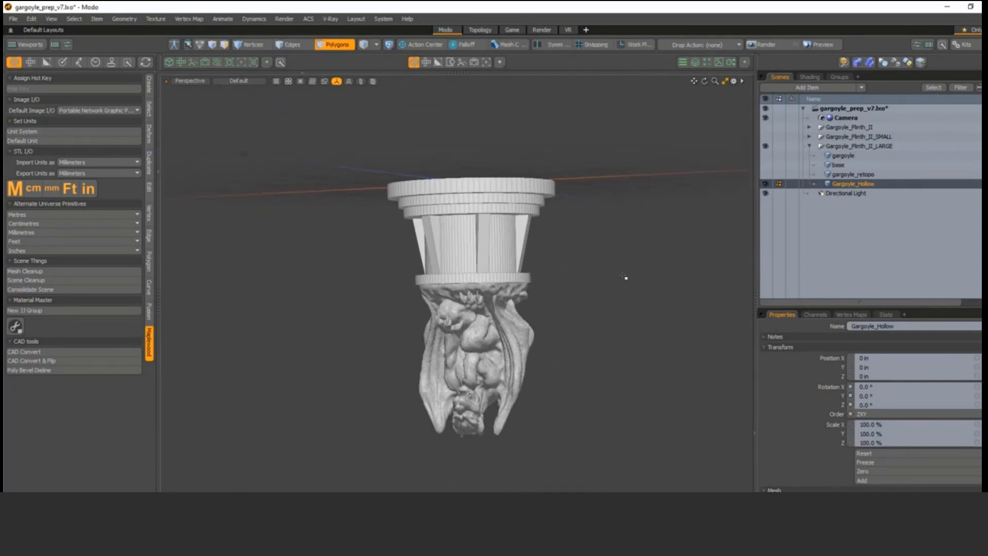
alt+drag(519, 257, 424, 177)
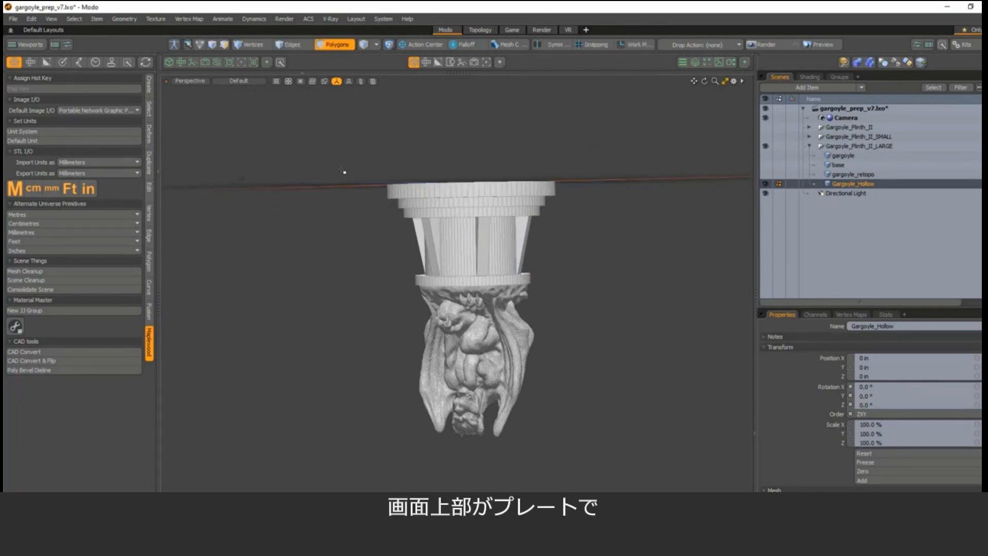
mouse_move(266, 96)
right_down()
mouse_move(274, 176)
mouse_move(666, 186)
mouse_move(671, 88)
right_up()
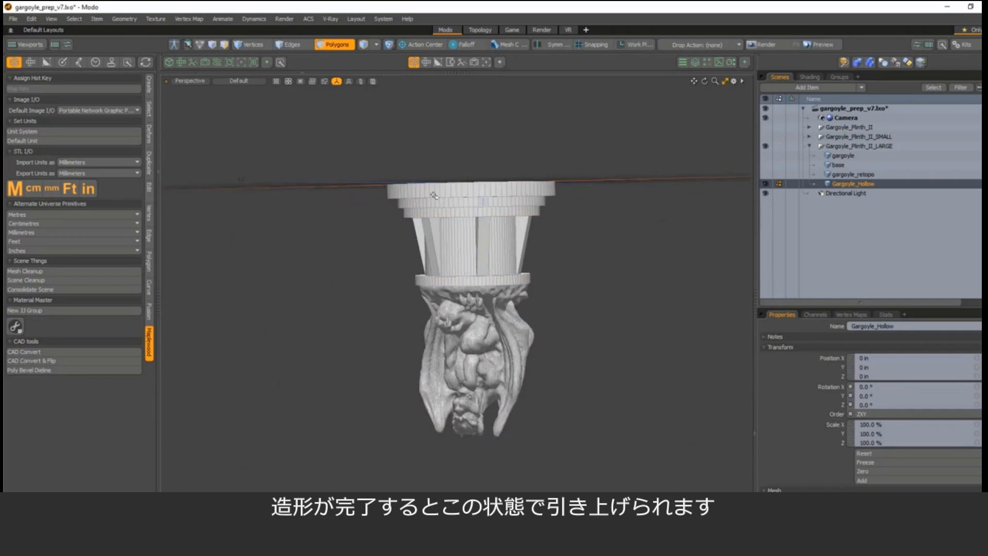
key(alt)
alt+drag(463, 385, 379, 342)
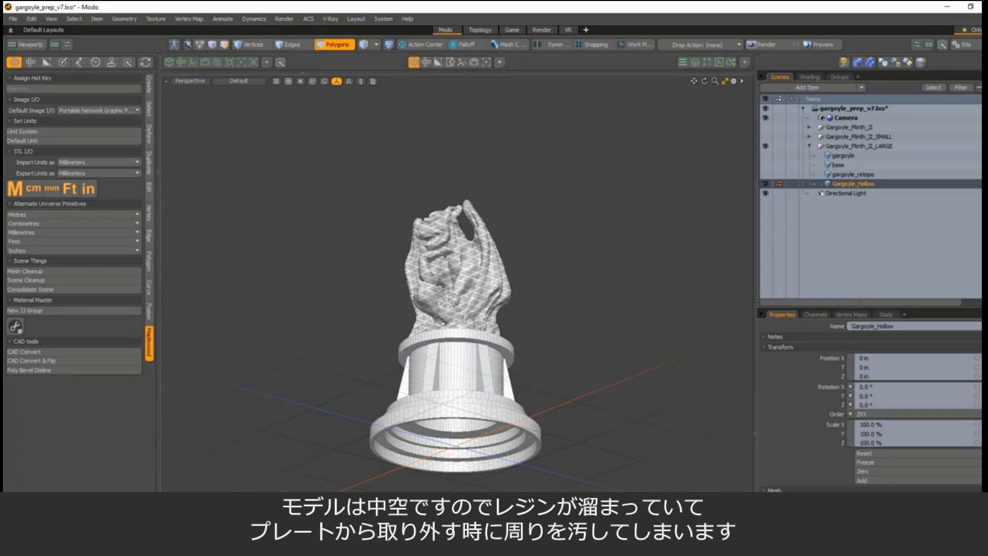
alt+drag(459, 368, 412, 288)
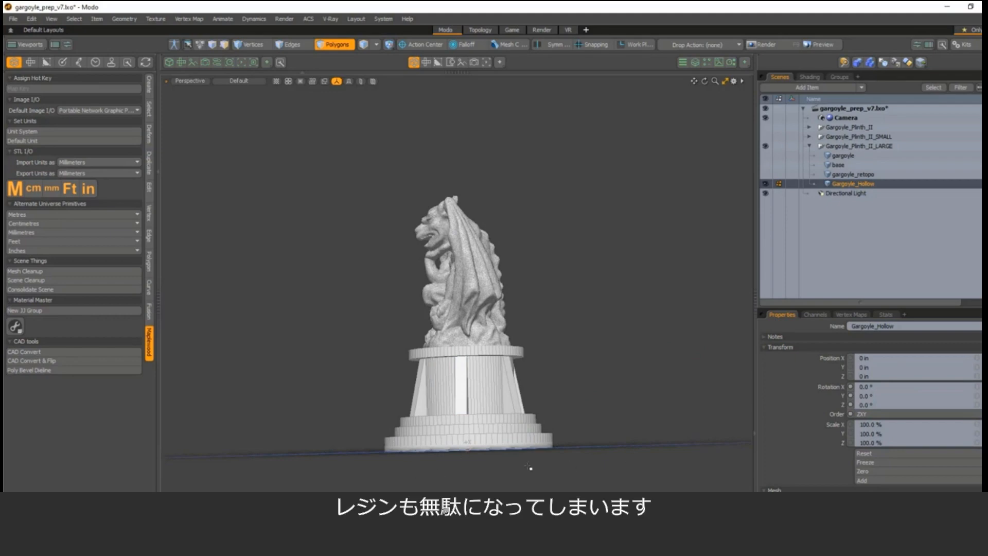
alt+drag(535, 476, 482, 271)
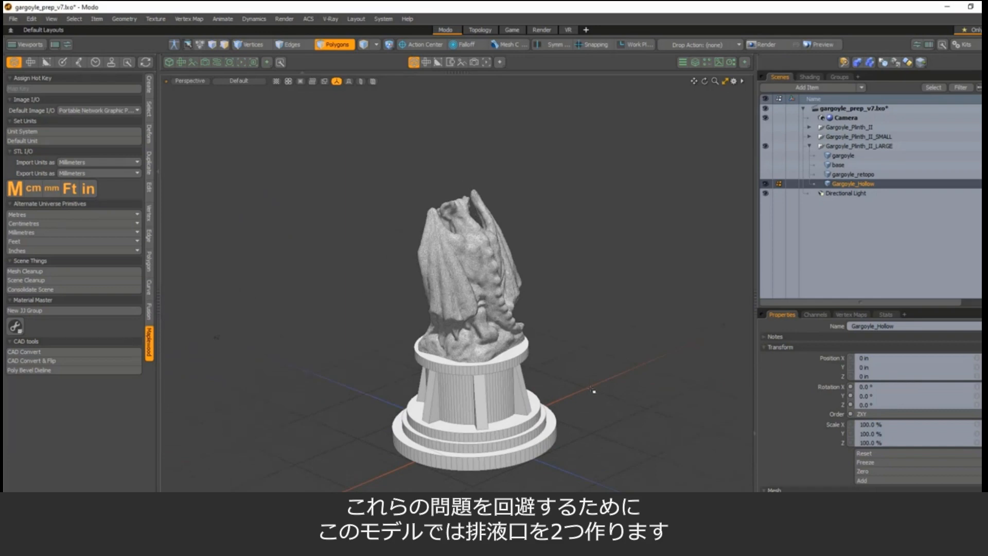
alt+drag(593, 391, 367, 229)
alt+drag(456, 223, 489, 237)
scroll(481, 226, up, 6)
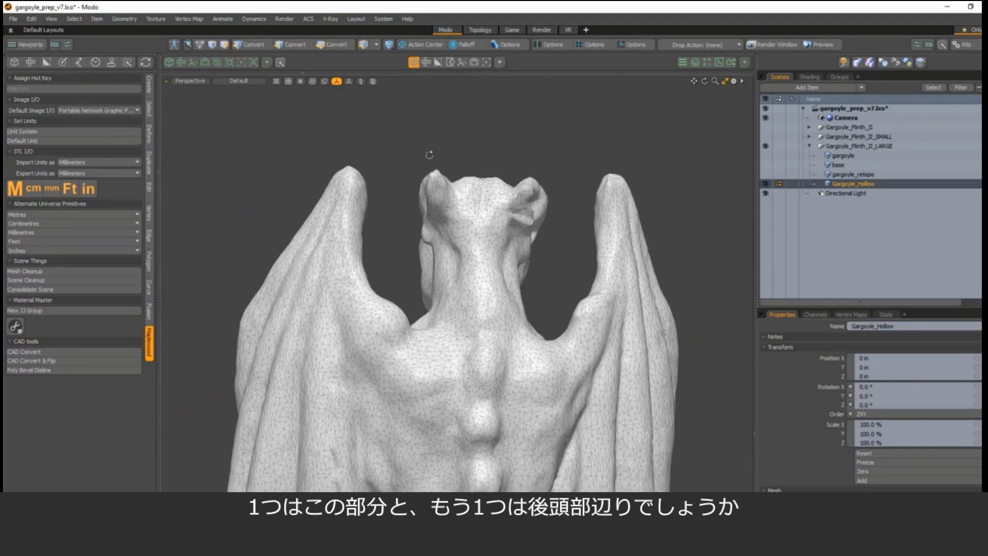
alt+drag(429, 154, 421, 192)
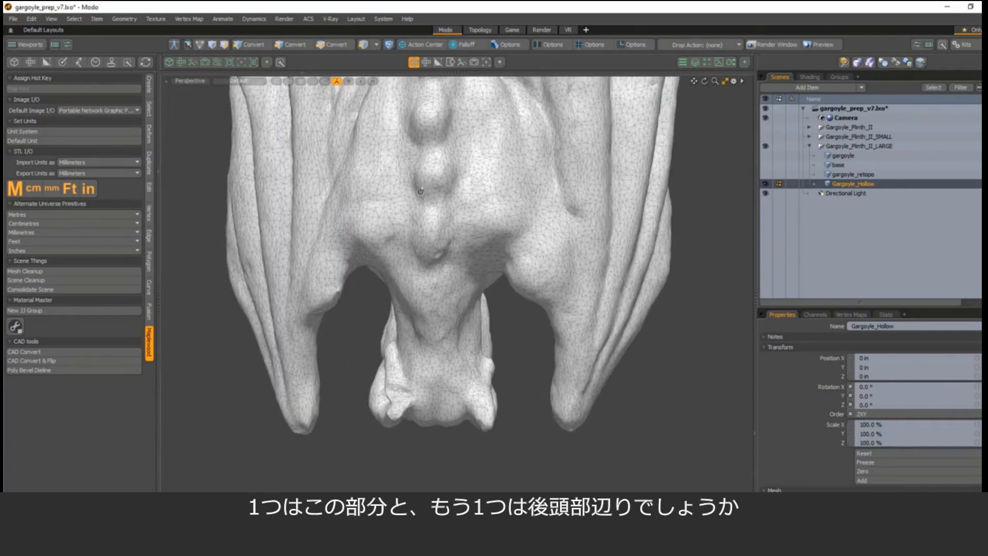
alt+drag(439, 404, 430, 346)
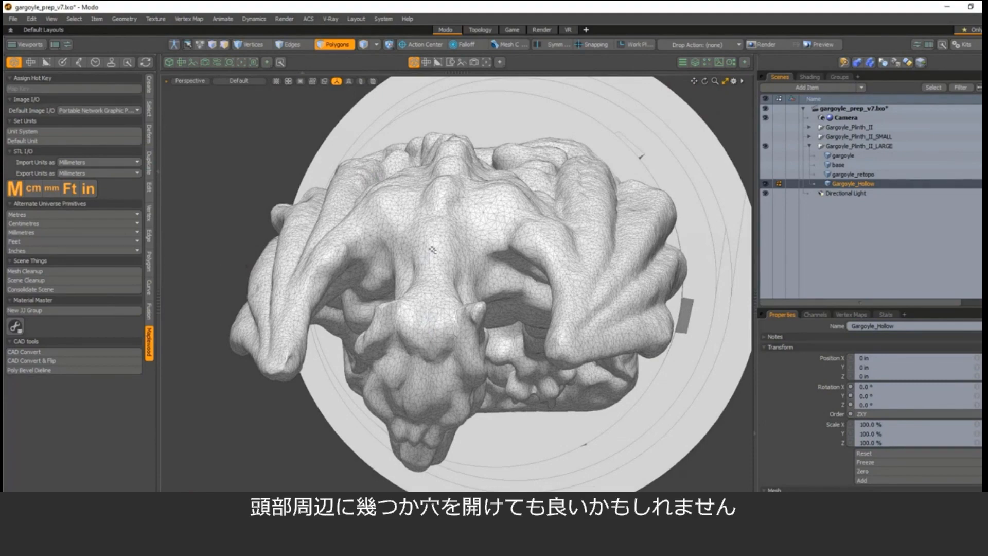
Copy the flat circular polygon inside the underside of the base and paste it into a new mesh layer.
alt+drag(433, 302, 459, 286)
scroll(496, 378, down, 4)
key(3)
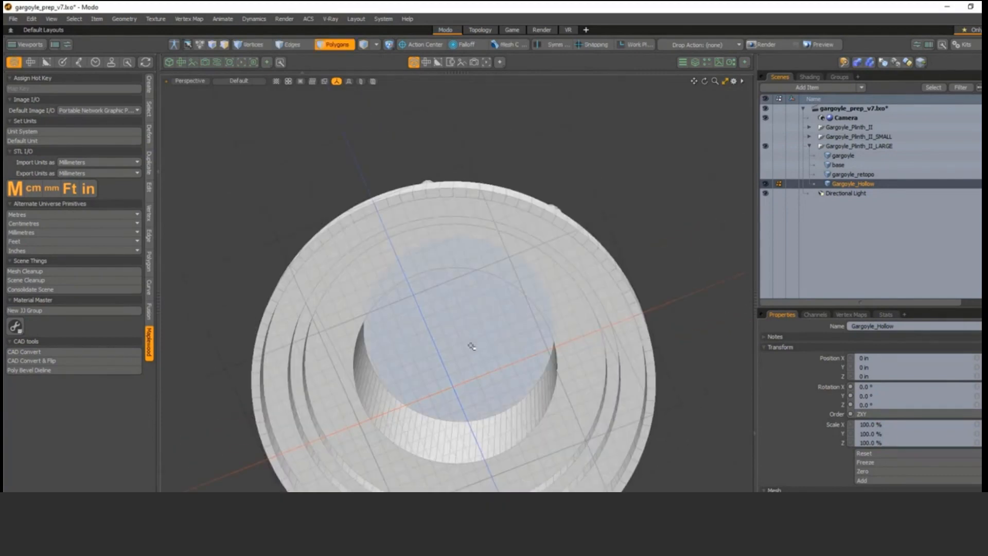
click(472, 296)
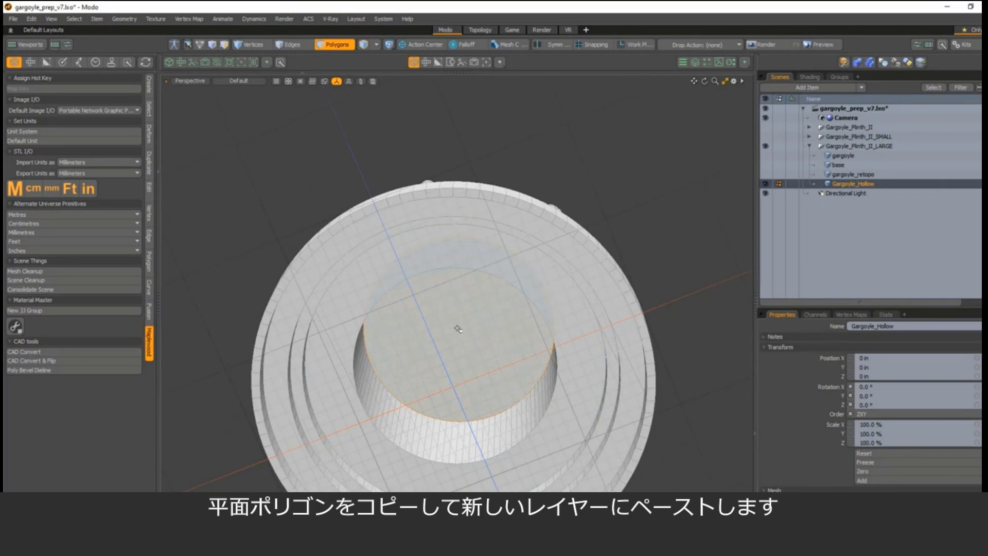
key(n)
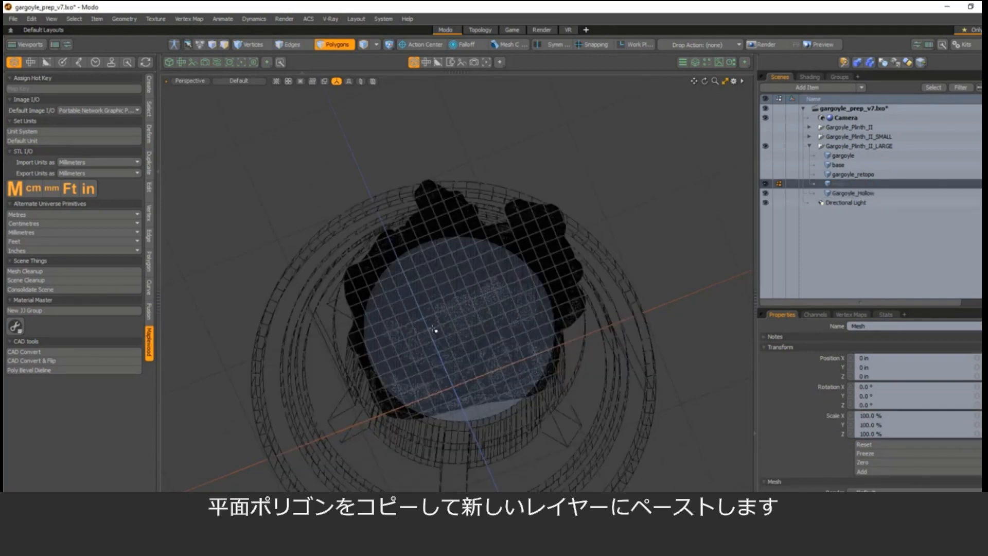
key(ctrl+v)
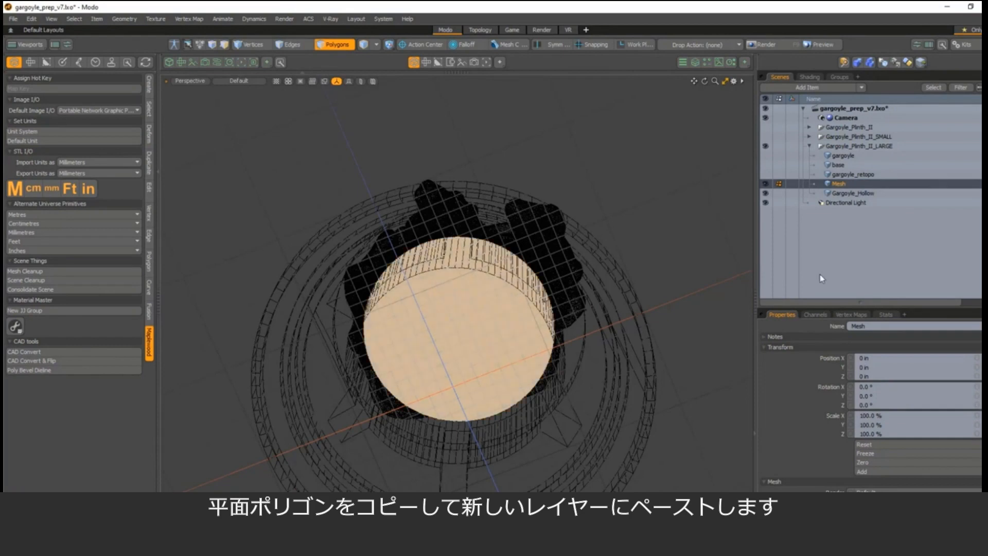
Set the new mesh layer's editor color to Red to mark it as a boolean cutter.
right_click(842, 184)
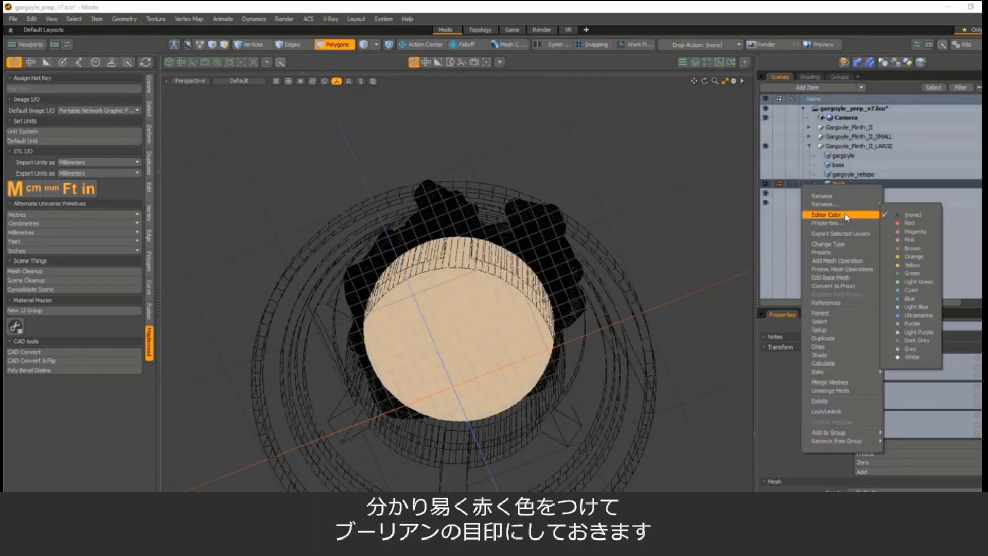
mouse_move(868, 219)
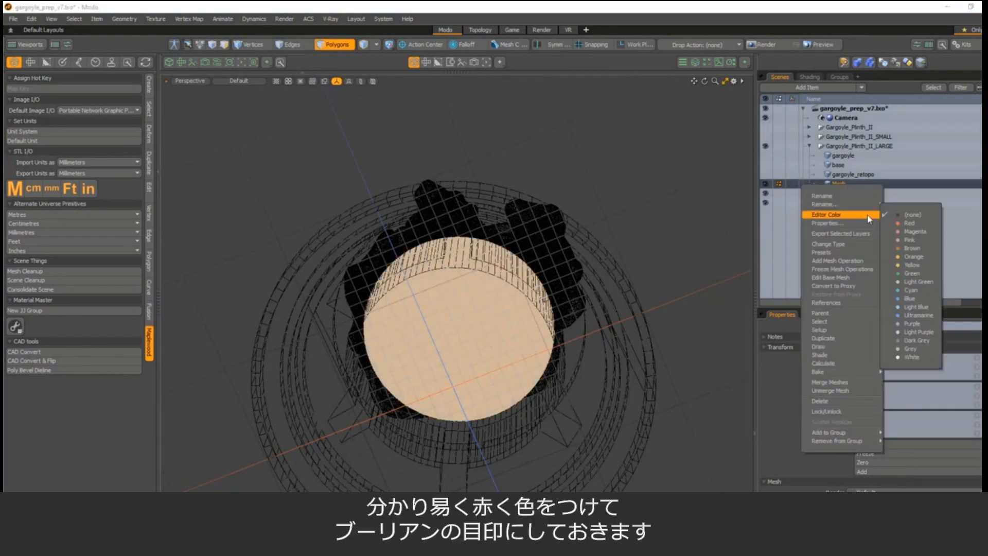
click(905, 224)
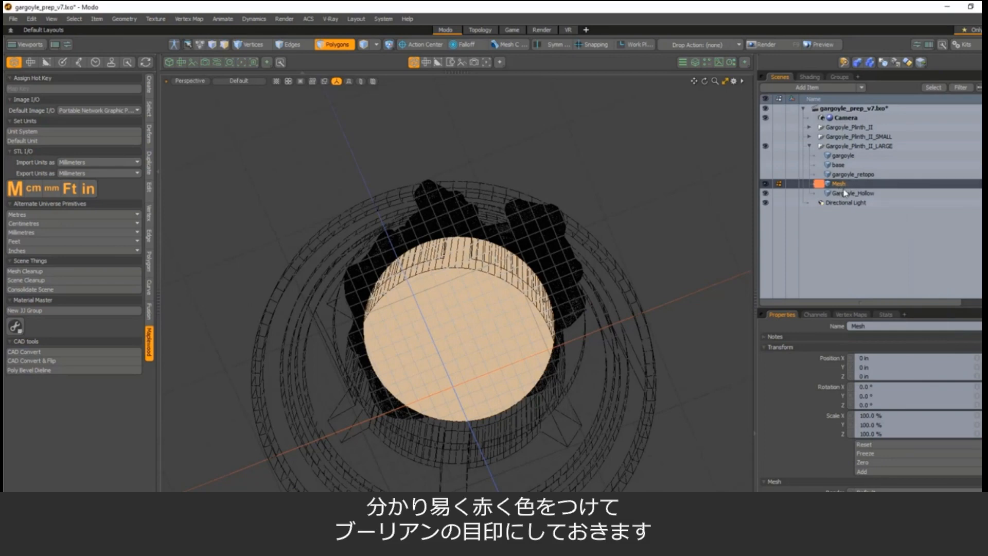
Resize the pasted disc to 4 mm in X and Z using Explicit Scale in the Absolute Scaling tool.
mouse_move(499, 281)
alt+mouse_down()
mouse_move(502, 251)
mouse_move(525, 249)
mouse_move(441, 275)
mouse_move(489, 276)
alt+mouse_up()
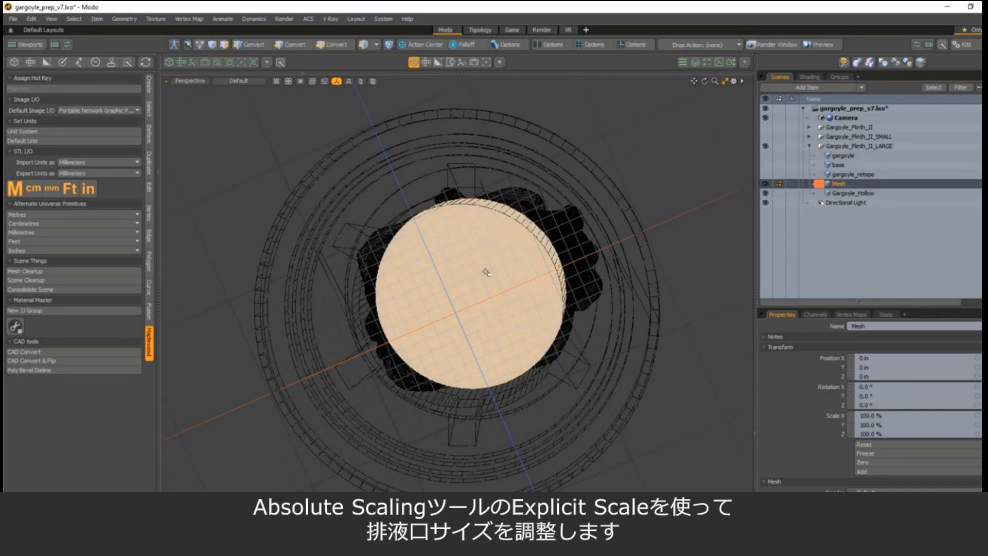
key(alt+s)
click(556, 272)
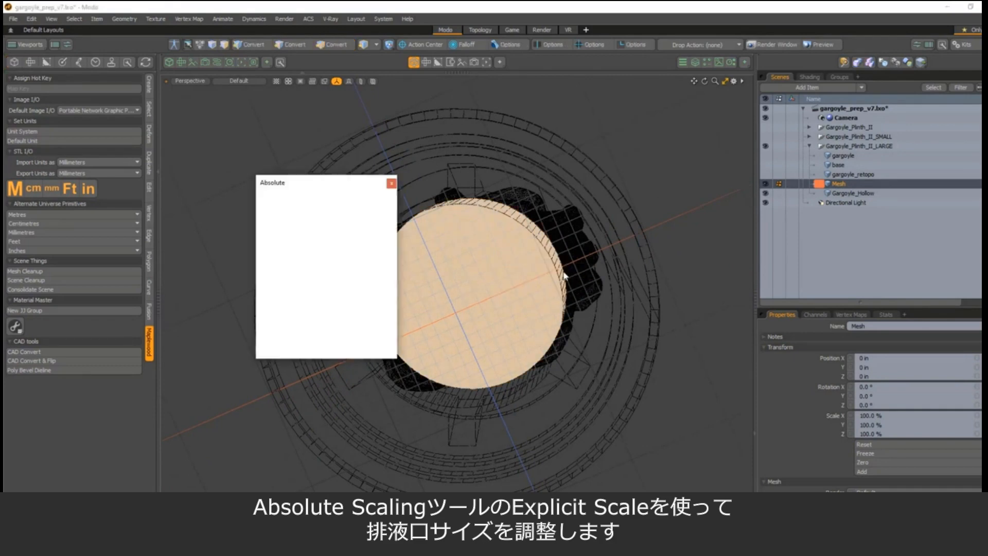
drag(353, 184, 278, 202)
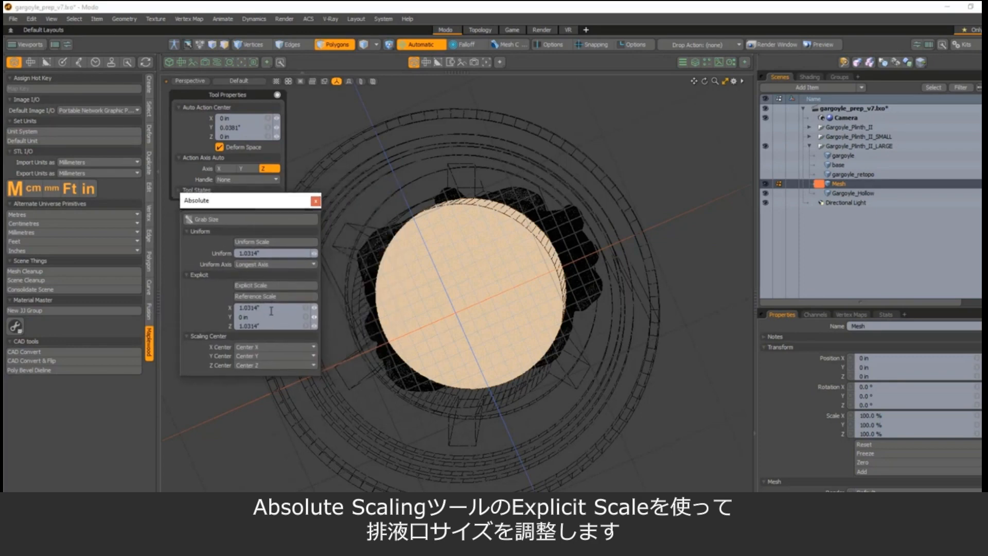
drag(274, 307, 184, 304)
text(4mm)
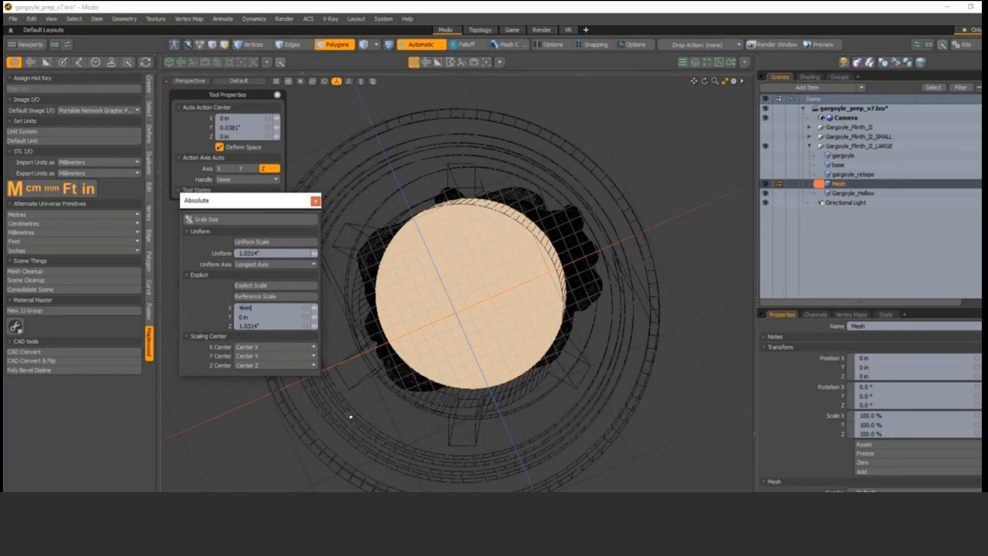
key(Tab)
key(Tab)
click(293, 285)
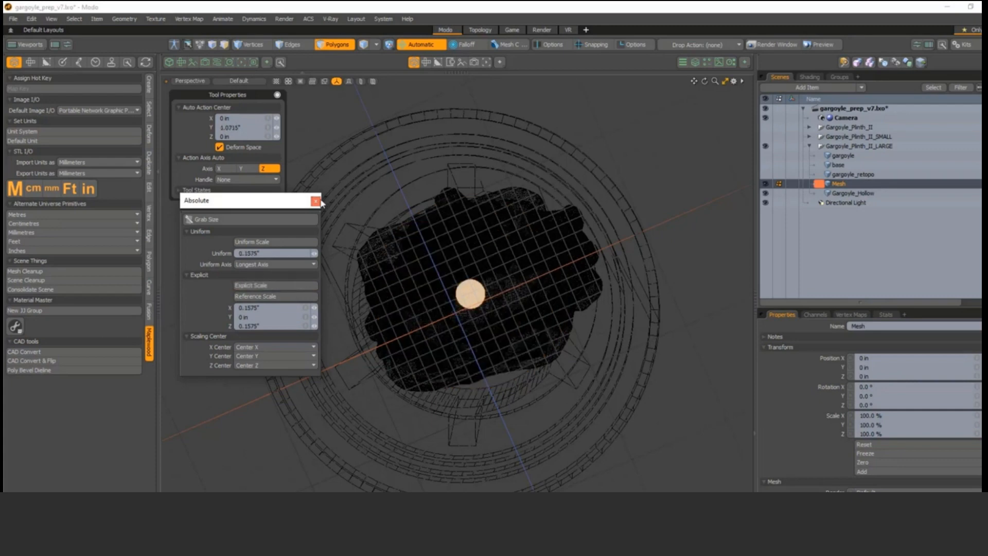
Position the disc and extrude it 0.475 in upward through the plinth top into the statue's hollow interior.
alt+drag(432, 243, 514, 232)
key(w)
key(shift+x)
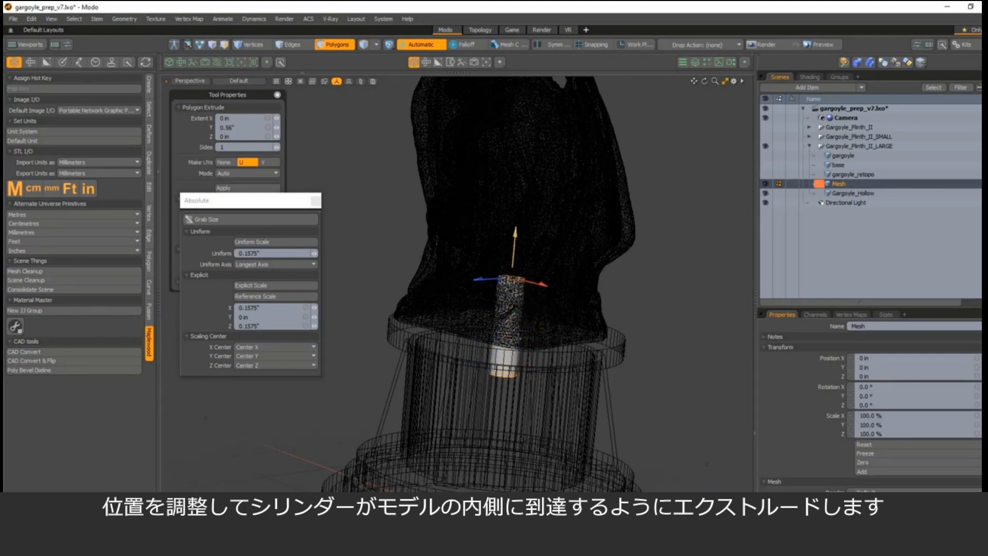
alt+drag(576, 384, 548, 355)
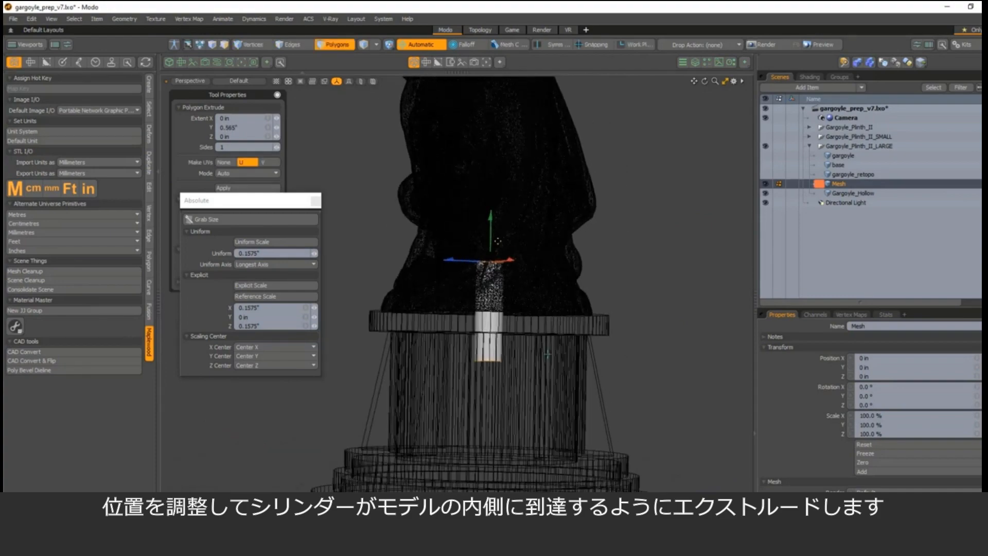
drag(495, 224, 487, 268)
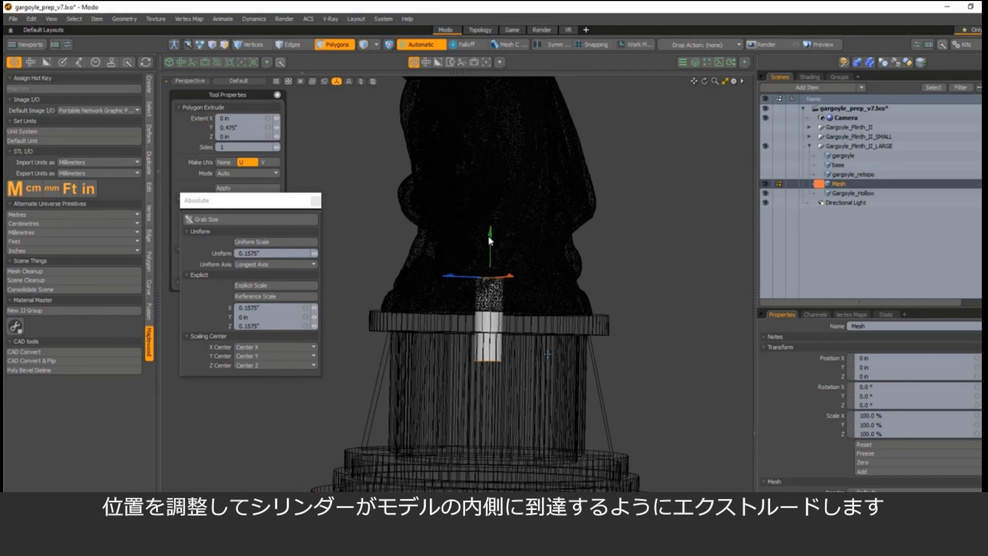
alt+drag(491, 232, 487, 168)
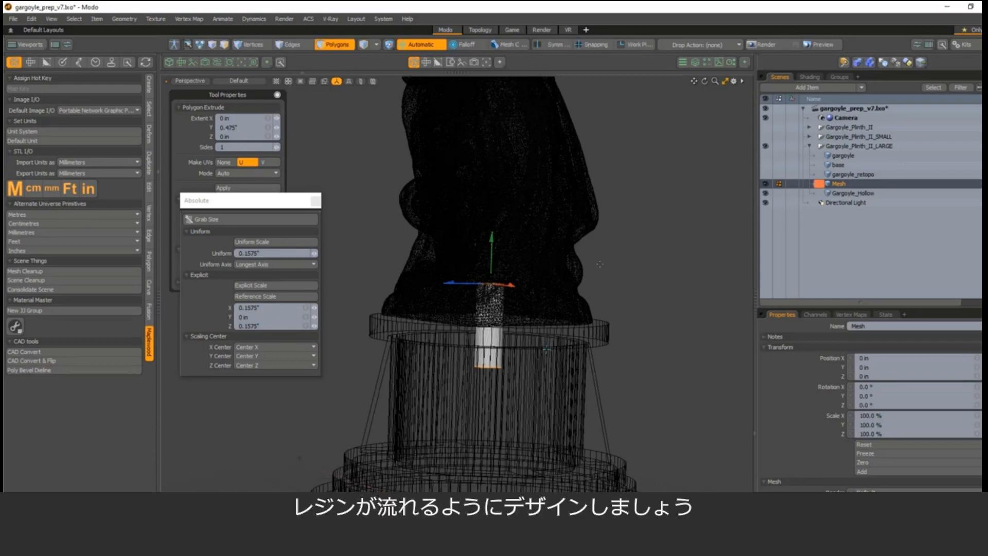
key(space)
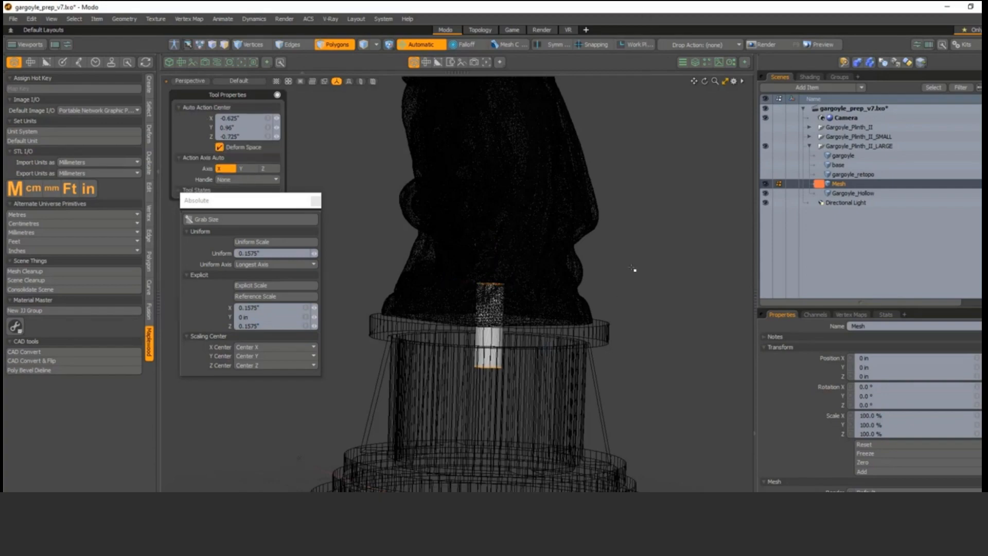
alt+drag(633, 268, 620, 228)
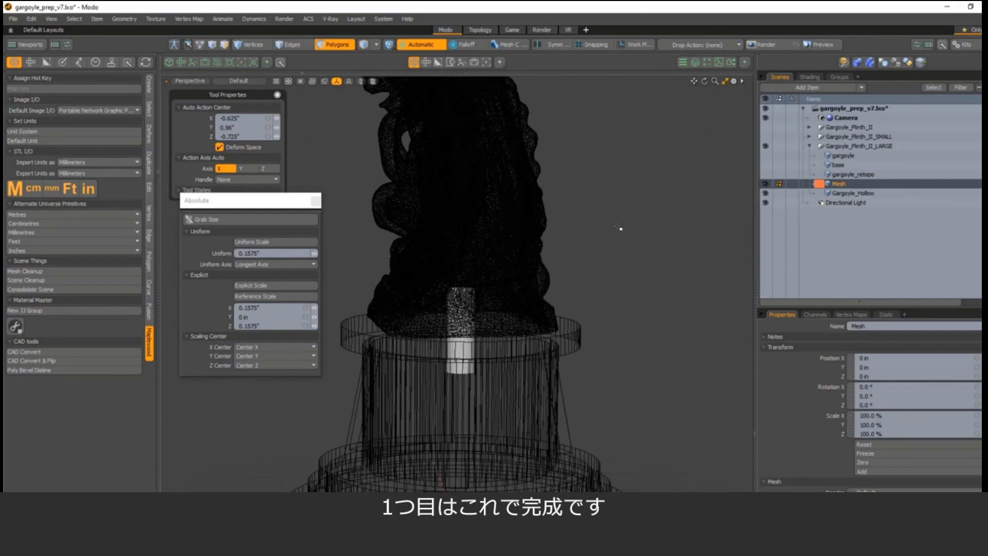
Duplicate the drain cylinder's mesh layer and scale the copy to 1.5 mm in X and Z with Absolute Scaling.
key(5)
key(ctrl+d)
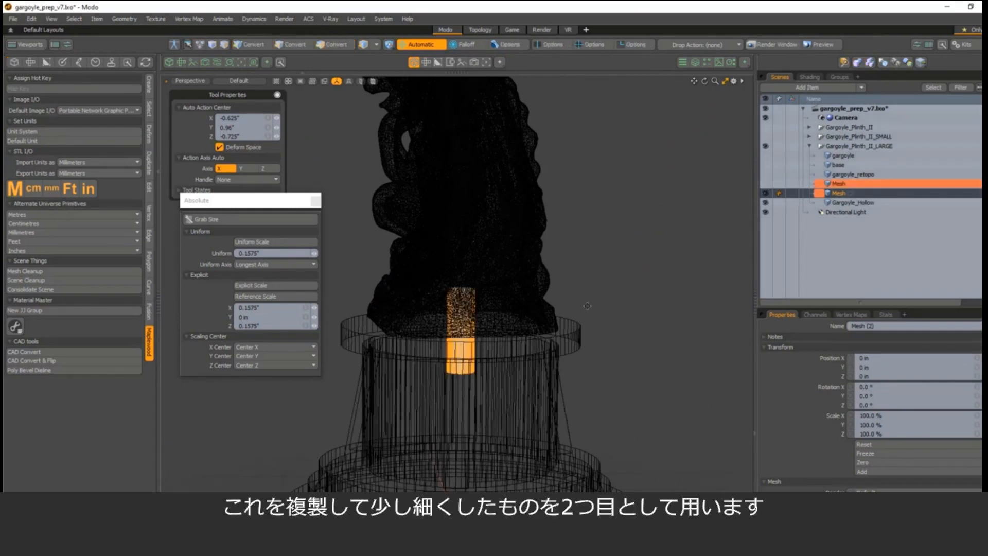
alt+drag(701, 282, 550, 311)
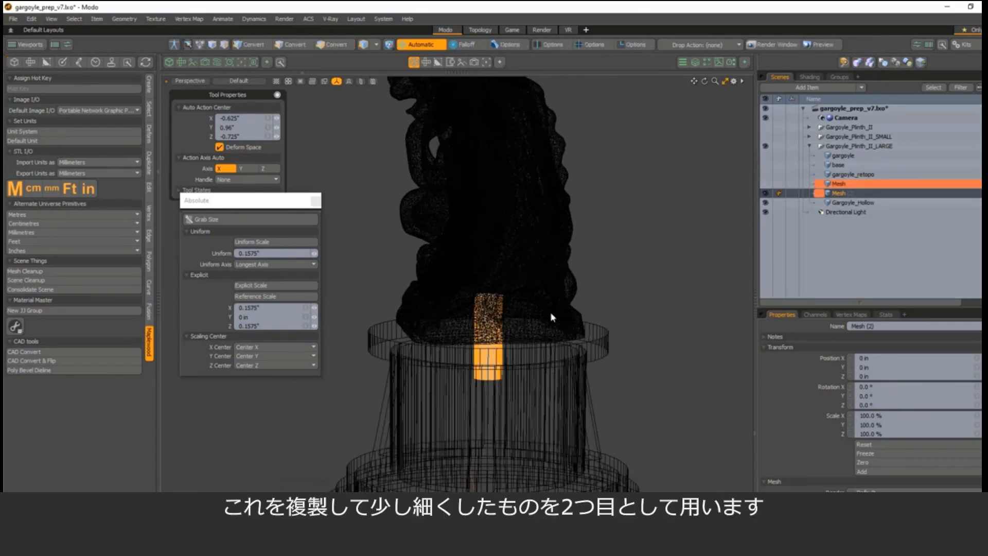
click(227, 221)
drag(227, 205, 217, 215)
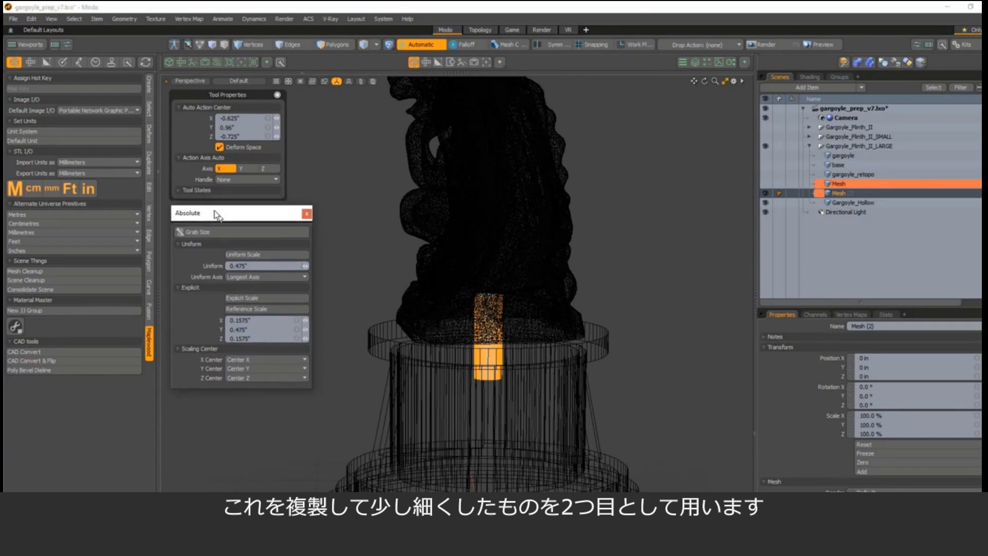
click(259, 320)
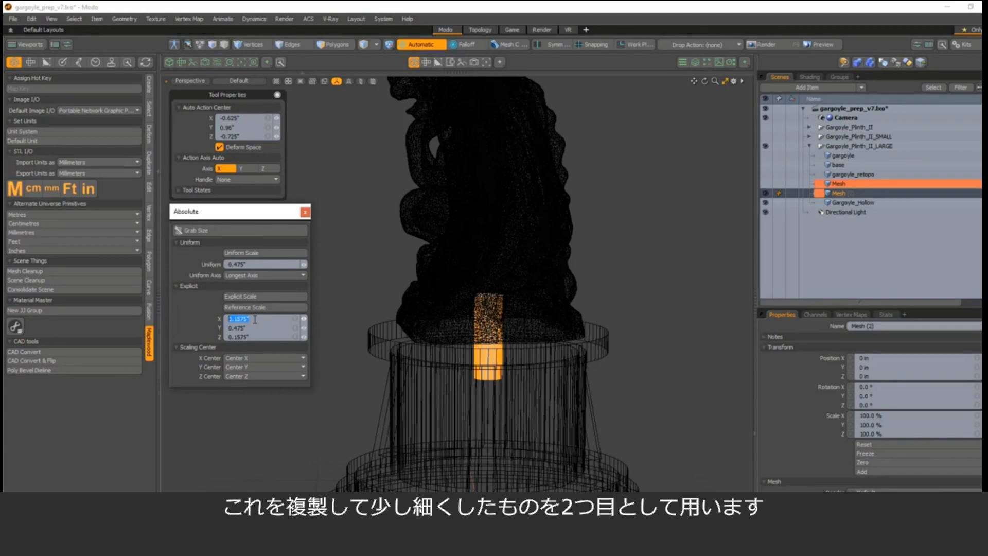
text(1.5)
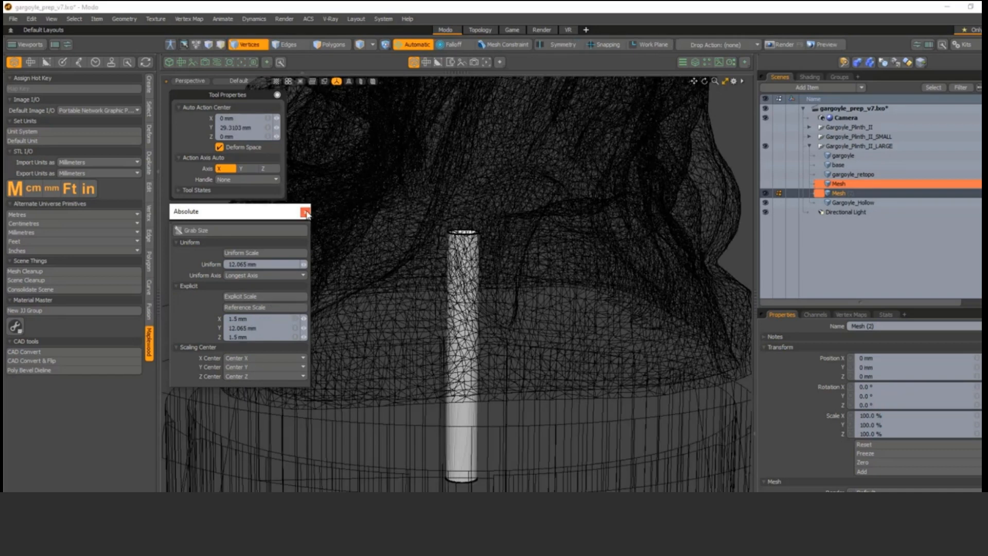
click(308, 214)
Rotate the thin drain cylinder to a diagonal tilt in the Right view, sloping toward the back of the statue.
scroll(506, 319, down, 5)
key(q)
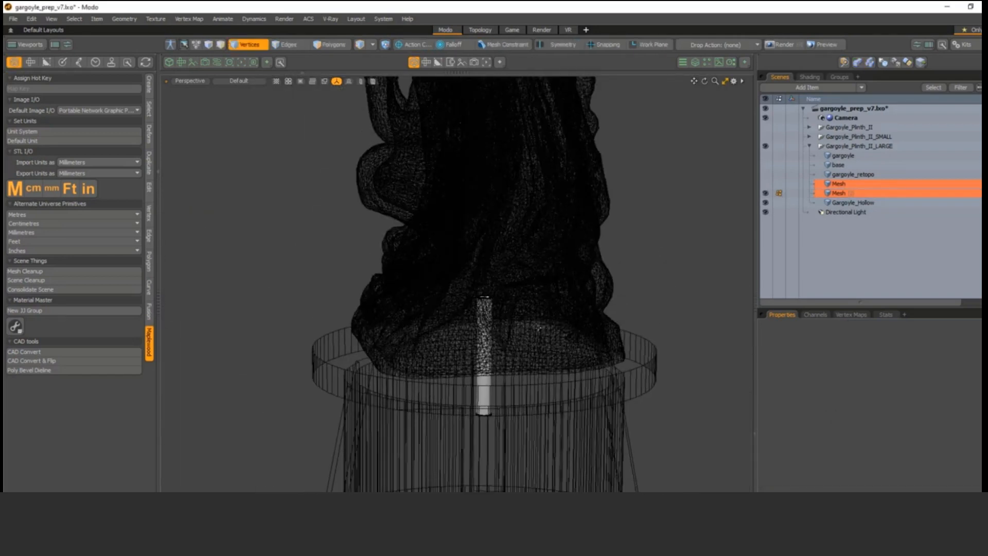
key(ctrl+space)
click(561, 313)
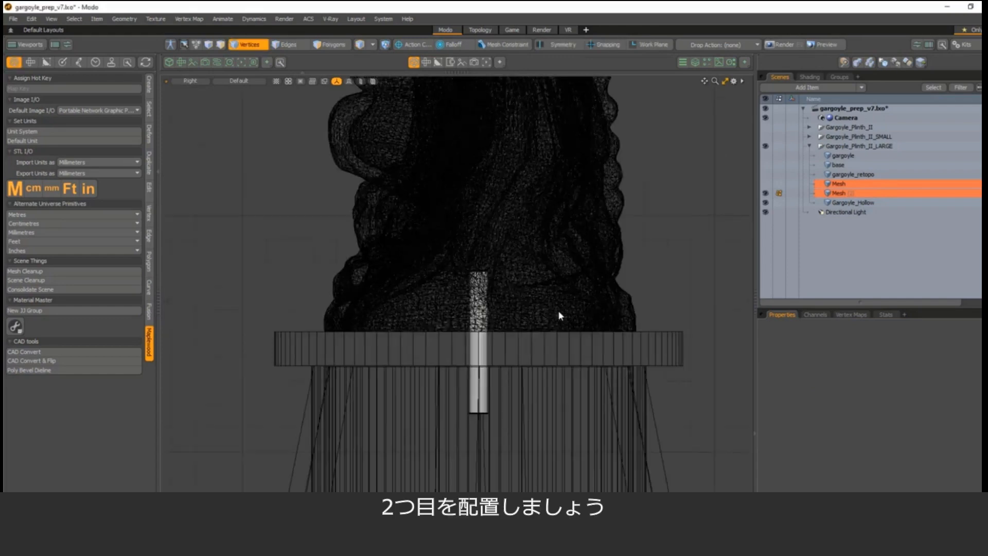
scroll(559, 314, down, 4)
key(e)
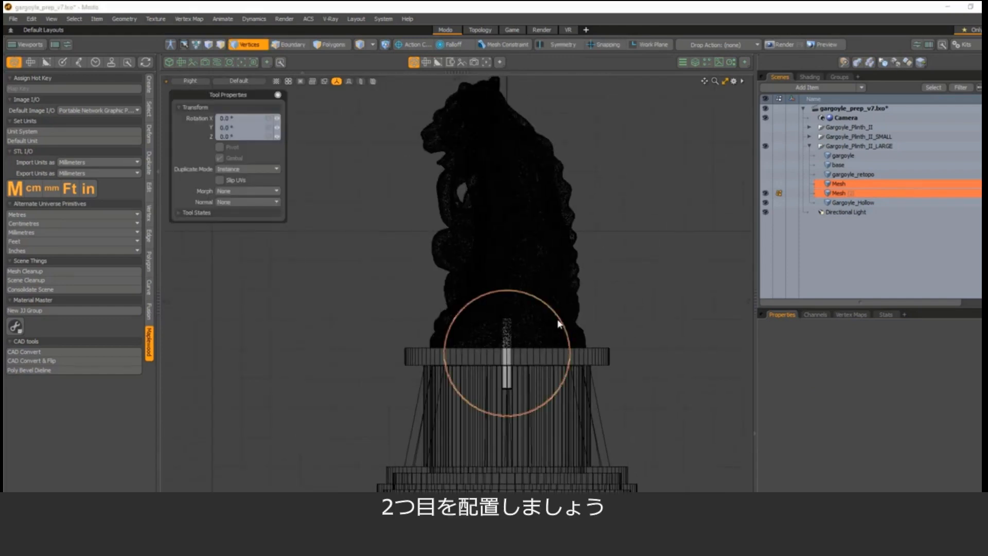
ctrl+drag(557, 320, 500, 93)
Move the tilted cylinder up to Y 44.52 mm so it passes through the back of the gargoyle's head into the hollow.
key(w)
key(a)
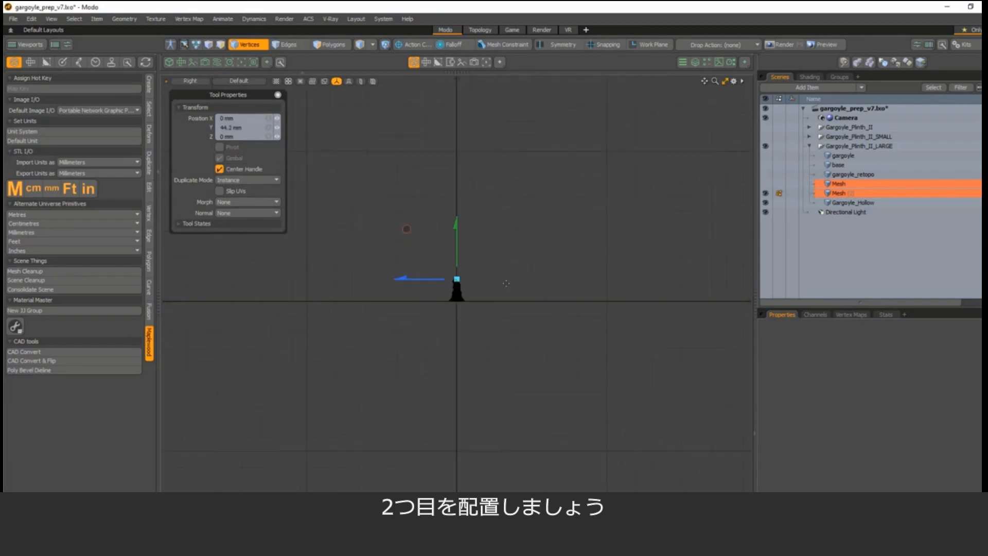
scroll(466, 278, up, 15)
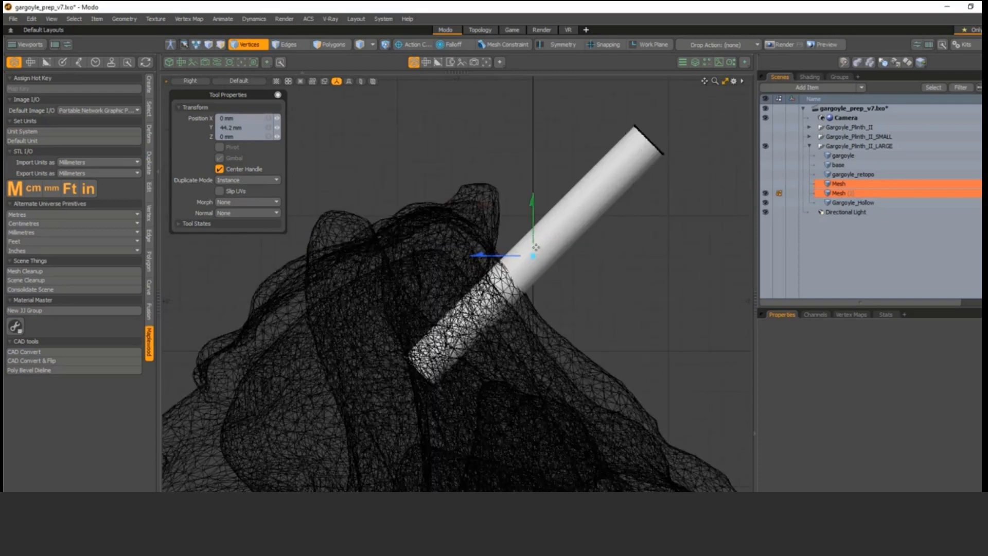
drag(534, 217, 534, 208)
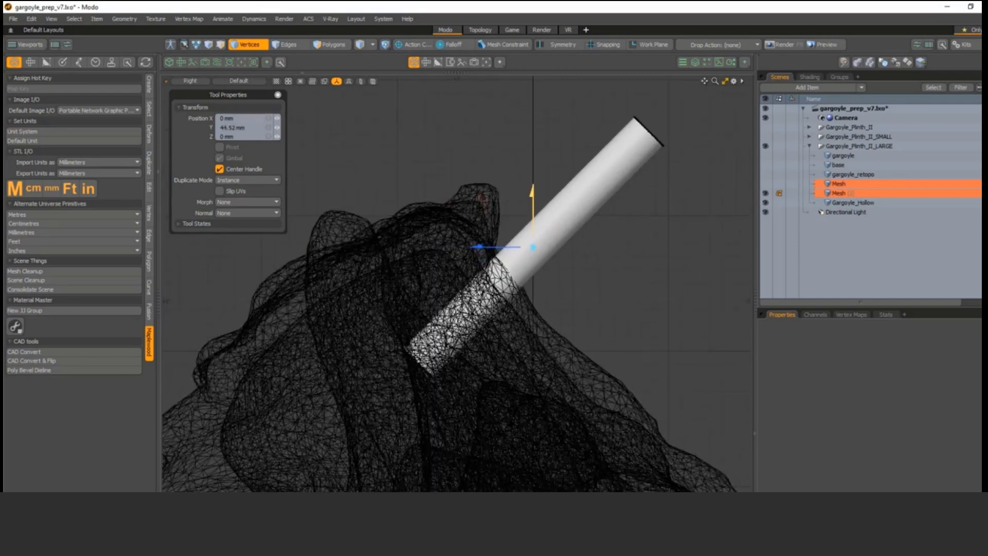
Examine in perspective how the tilted cylinder pierces the back of the head and reaches the inner cavity.
key(ctrl+space)
click(569, 213)
alt+drag(536, 346, 557, 287)
scroll(416, 289, up, 6)
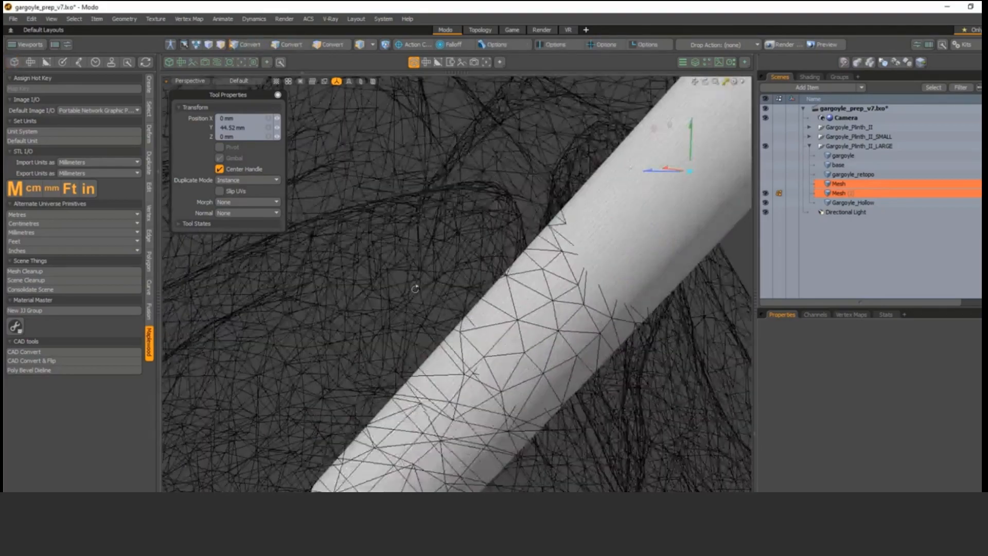
alt+drag(415, 289, 365, 253)
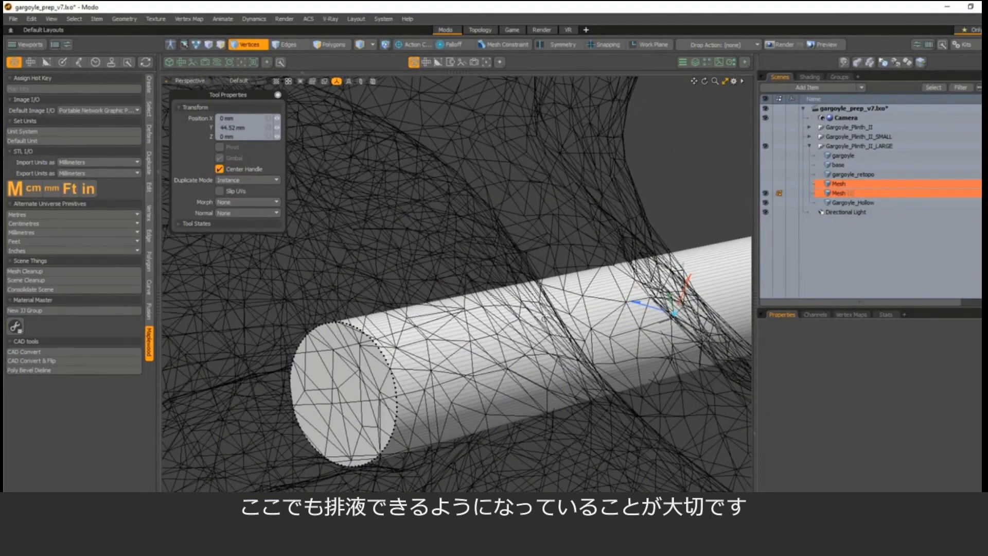
scroll(545, 319, down, 6)
alt+drag(544, 319, 453, 333)
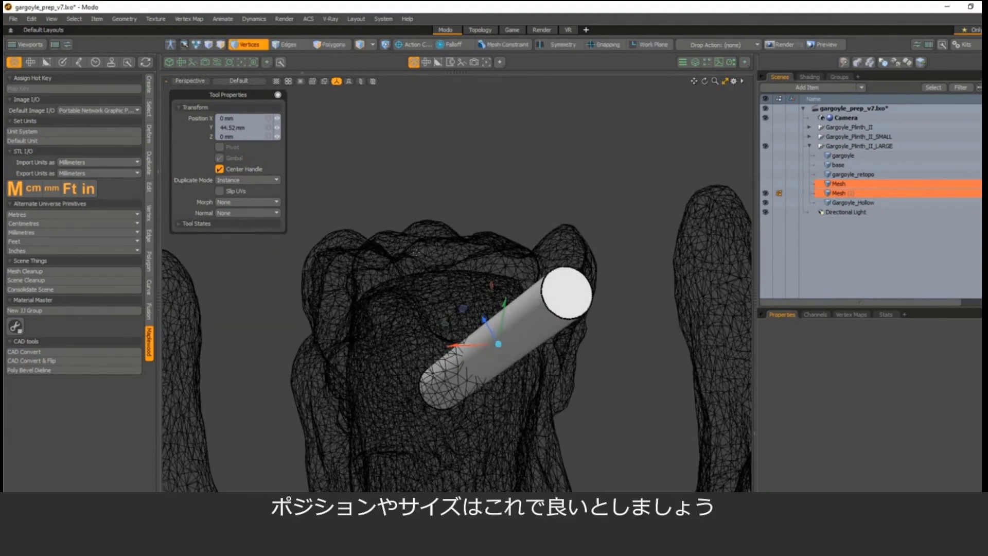
alt+drag(521, 369, 507, 364)
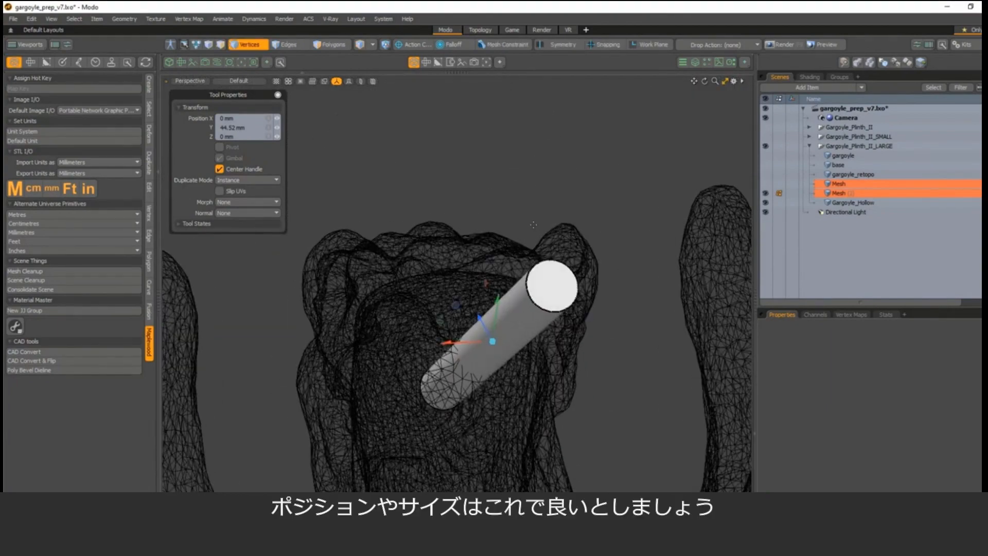
key(space)
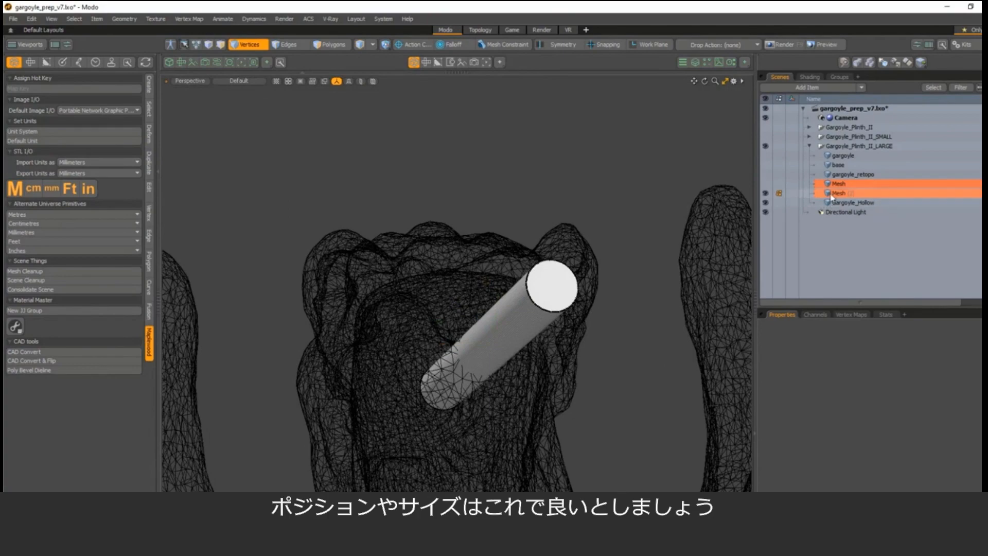
Show the first drain cylinder's mesh again and make Gargoyle_Hollow the active mesh in polygon mode.
click(765, 183)
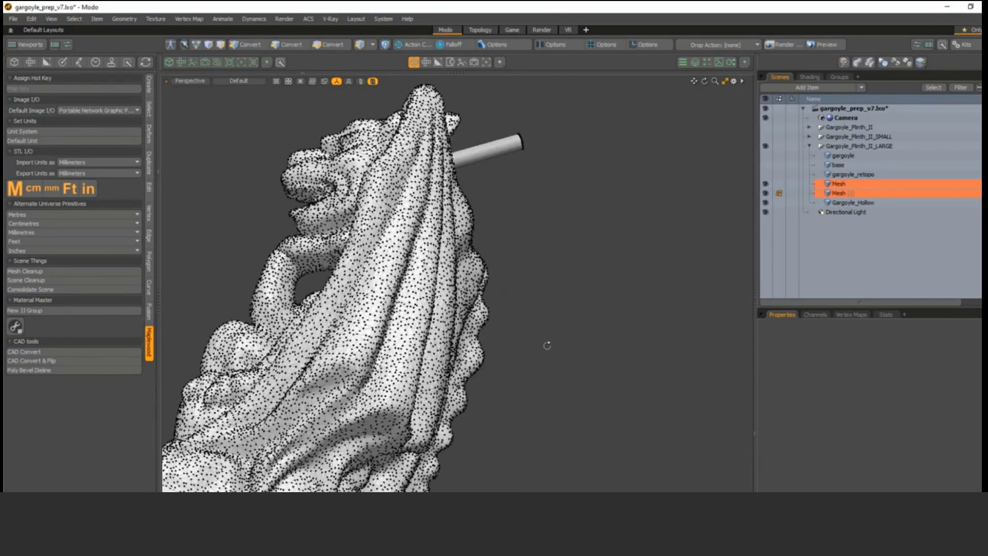
alt+drag(547, 344, 582, 278)
key(3)
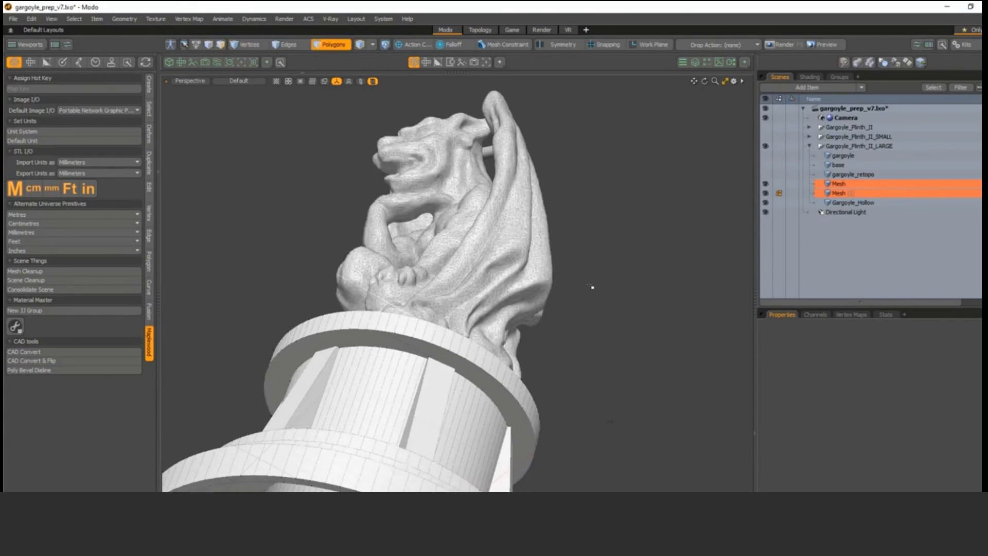
click(848, 204)
ctrl+alt+drag(597, 278, 615, 176)
Run a Boolean Subtract on Gargoyle_Hollow with the two background cylinders as the drive mesh.
key(ctrl+3)
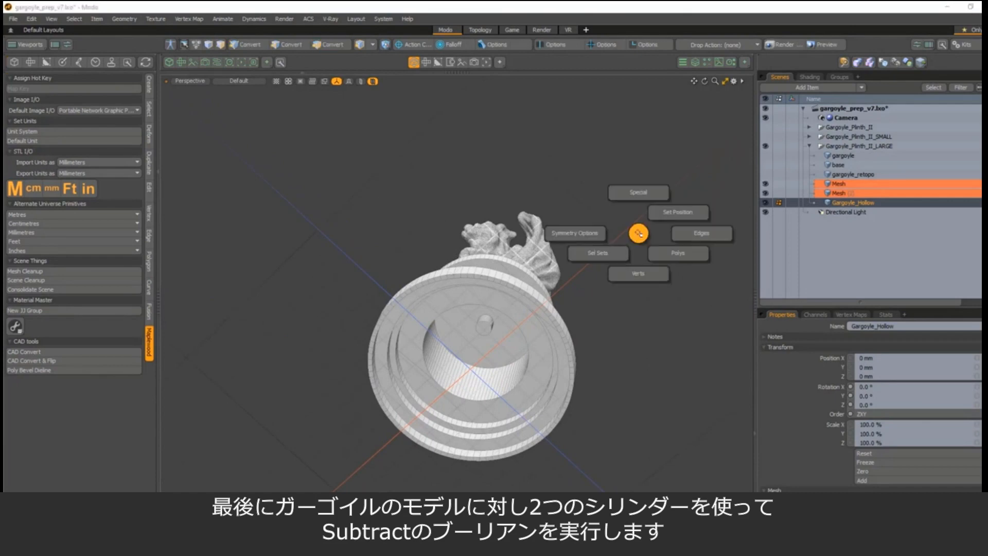
click(672, 257)
click(672, 222)
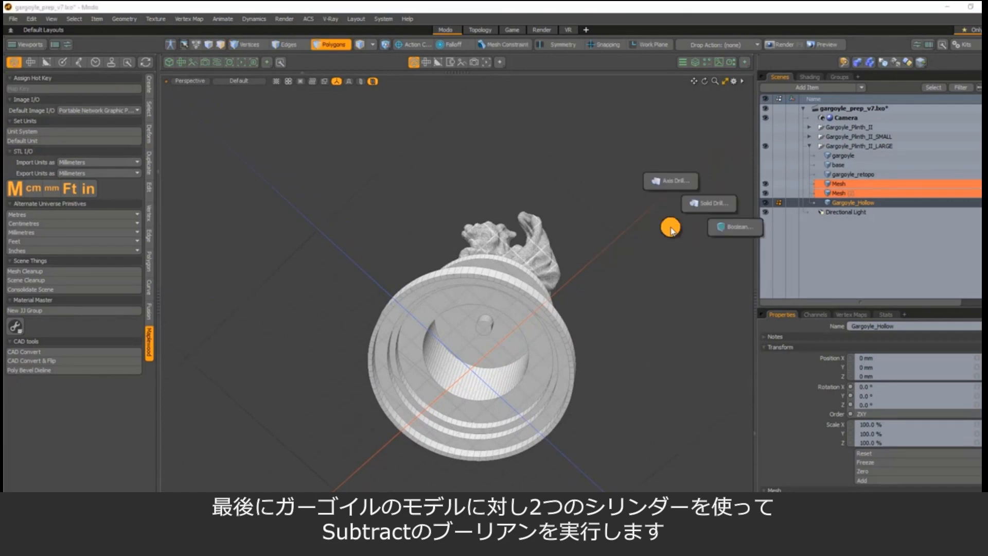
click(736, 233)
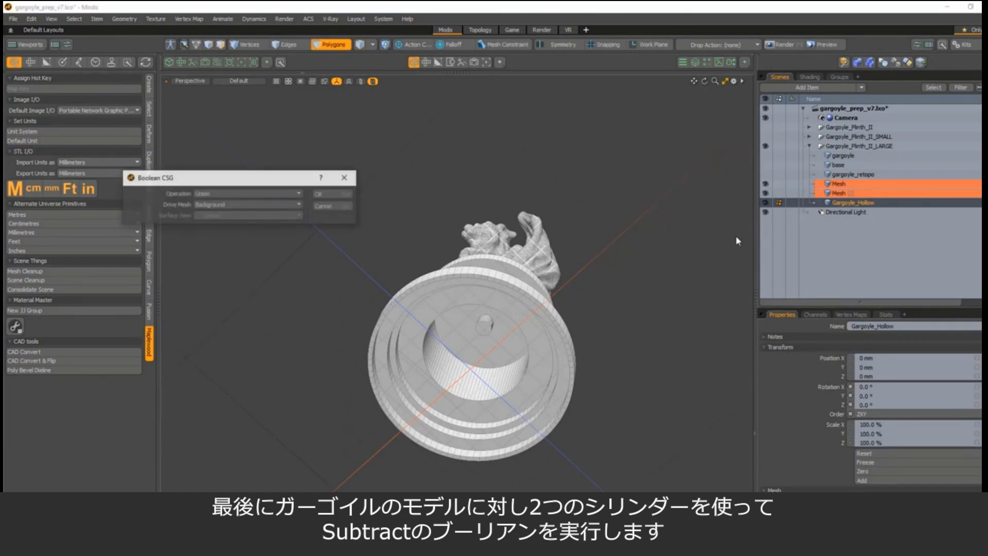
click(260, 194)
click(260, 213)
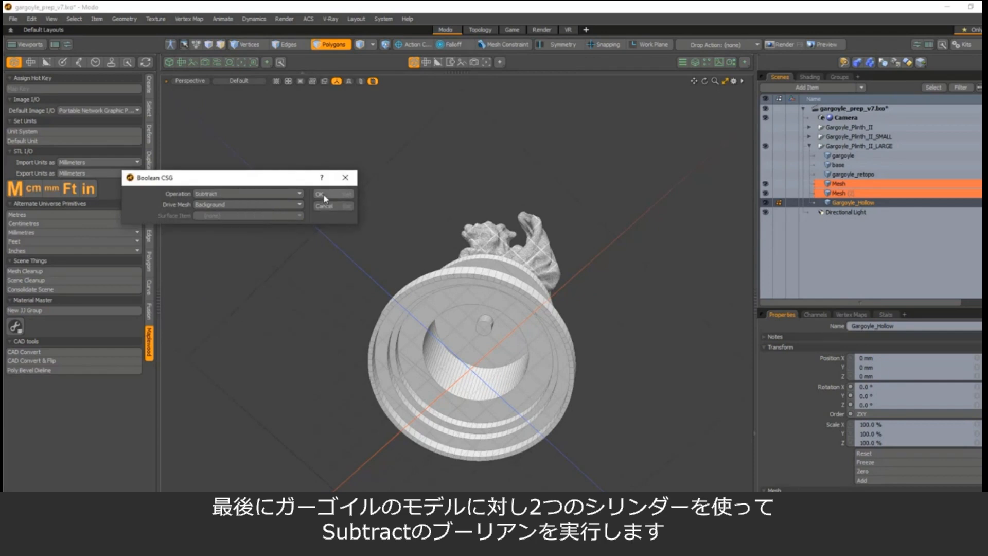
click(323, 194)
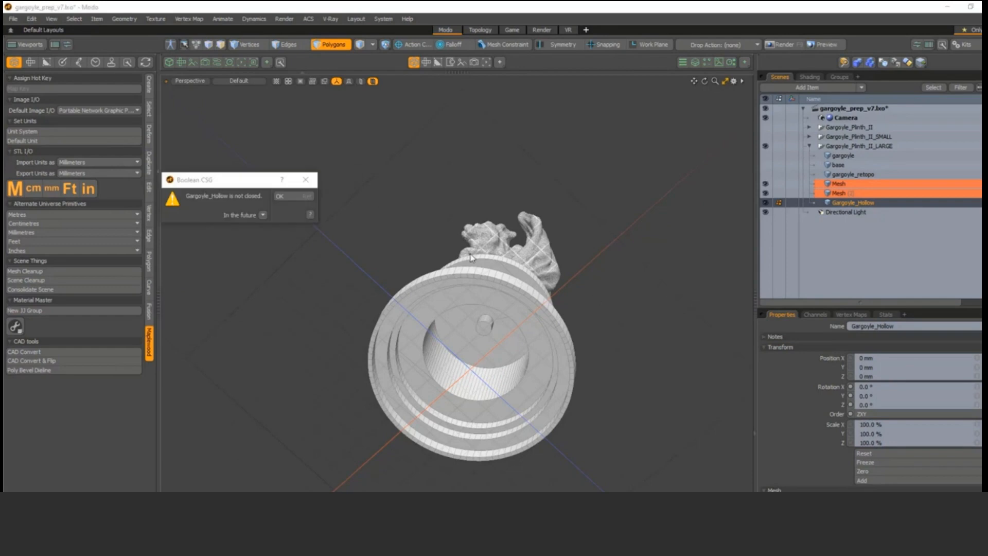
click(291, 197)
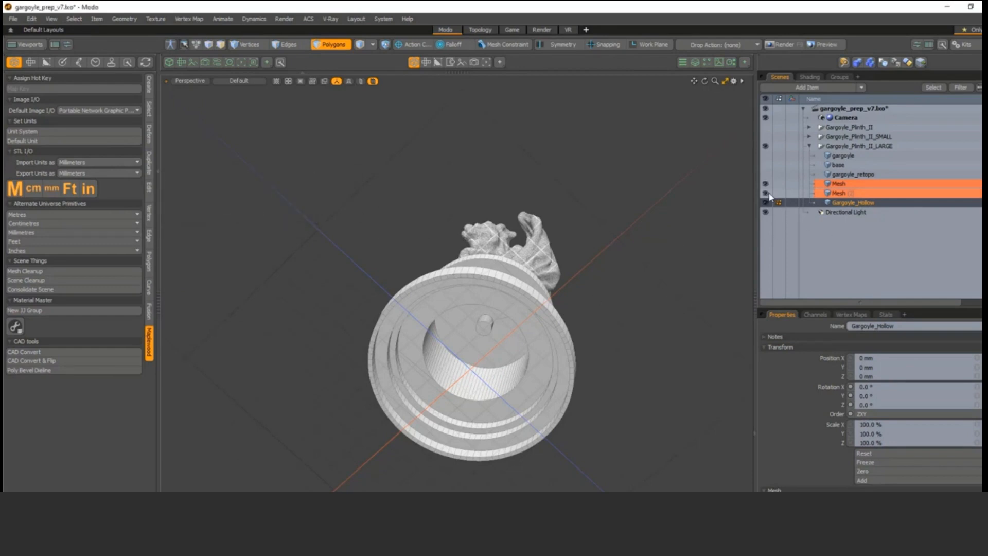
Hide both cutter cylinders and run Mesh Cleanup twice on Gargoyle_Hollow with all options enabled.
alt+drag(592, 217, 803, 211)
alt+drag(597, 309, 582, 227)
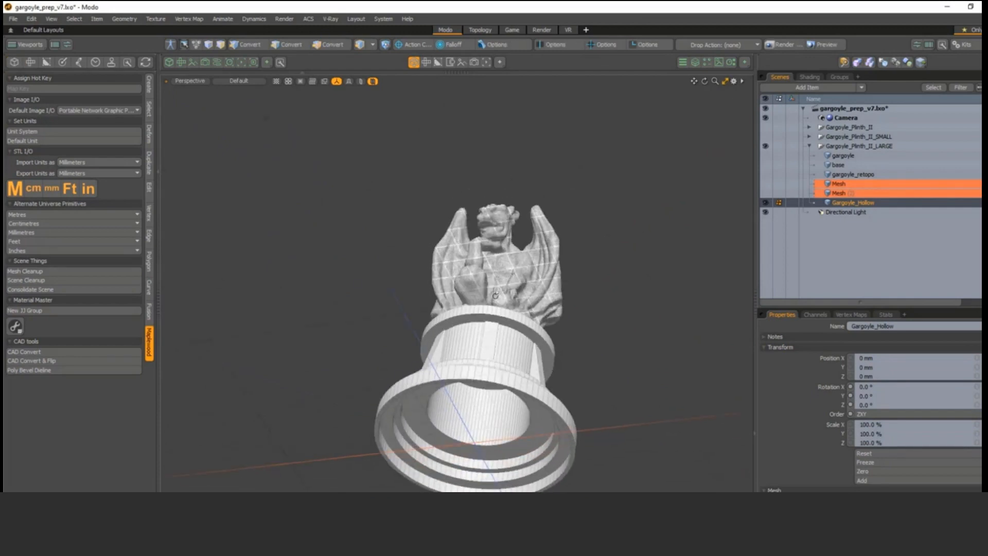
click(75, 268)
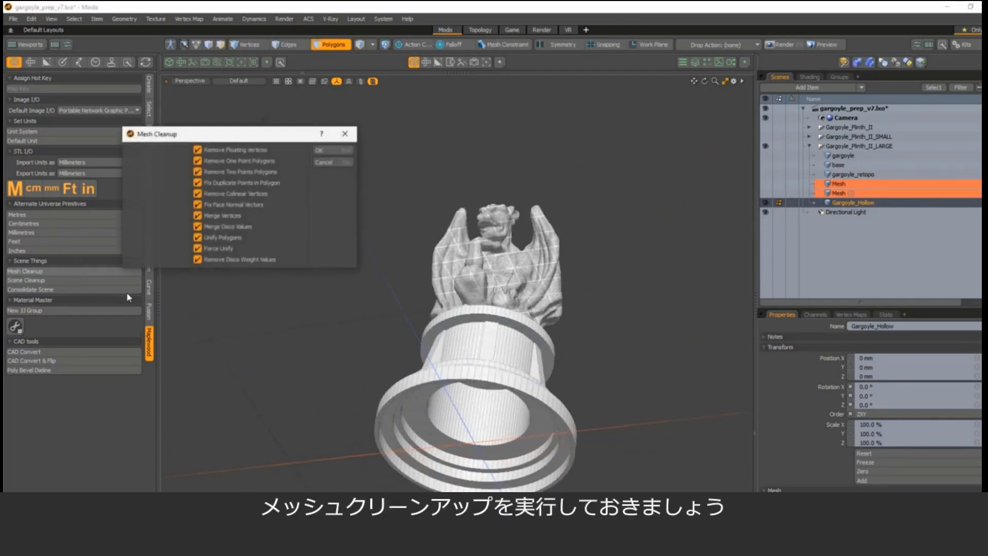
click(321, 153)
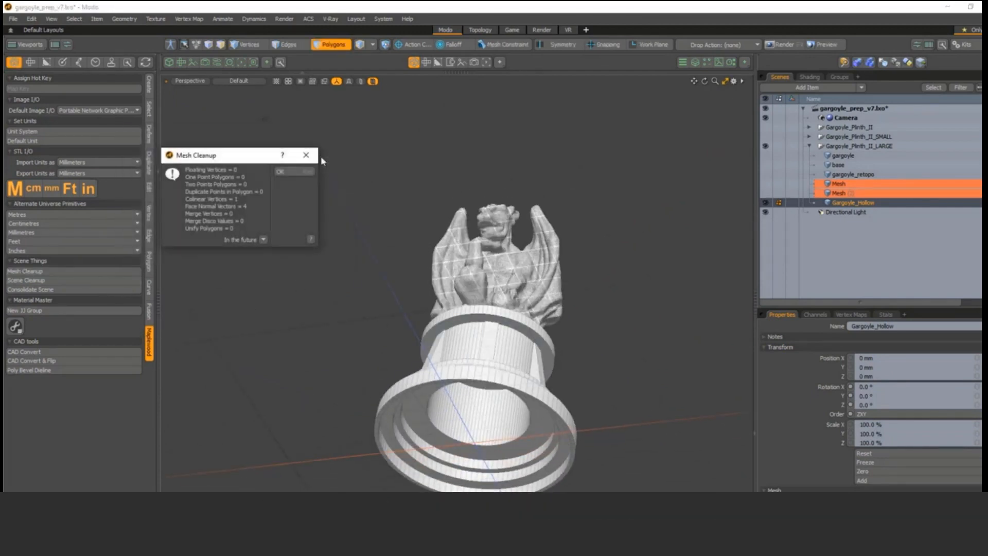
click(298, 172)
click(66, 272)
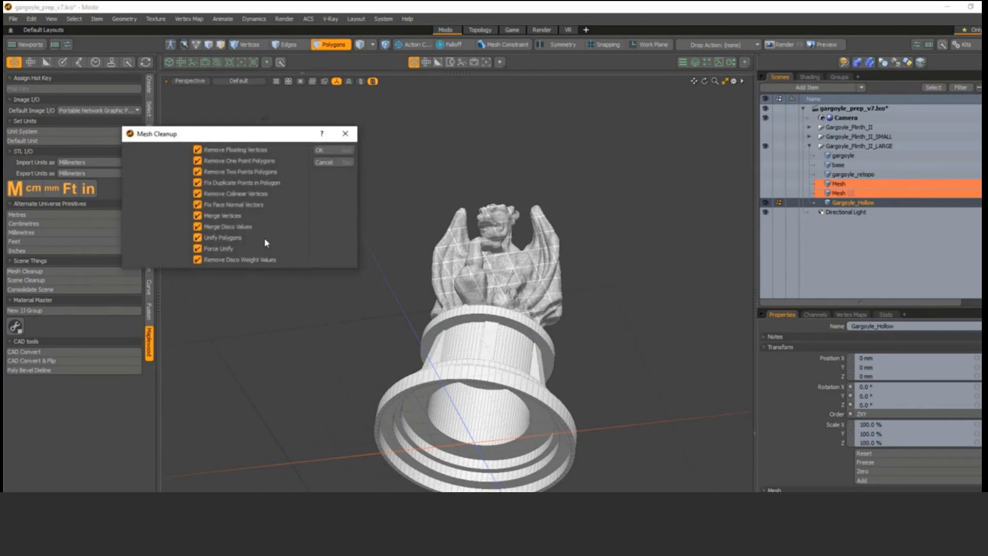
click(328, 152)
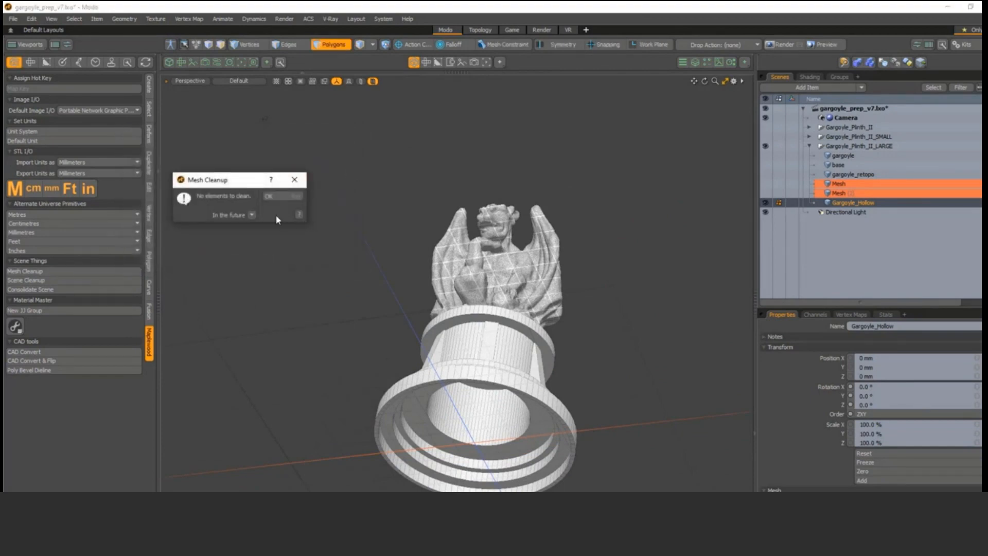
click(274, 199)
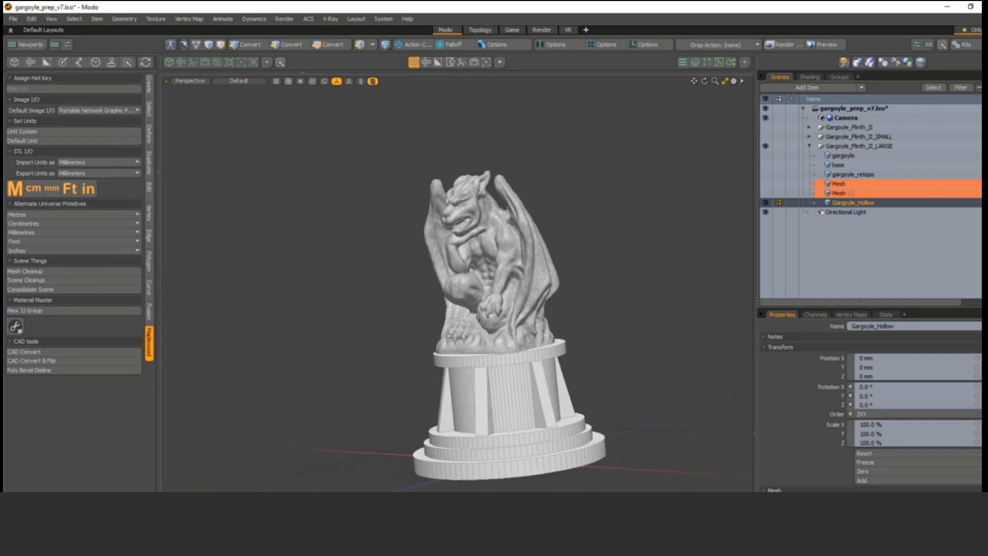
Inspect the drain hole under the plinth and the one cut into the back of the gargoyle's head.
alt+drag(466, 346, 383, 283)
scroll(467, 332, up, 5)
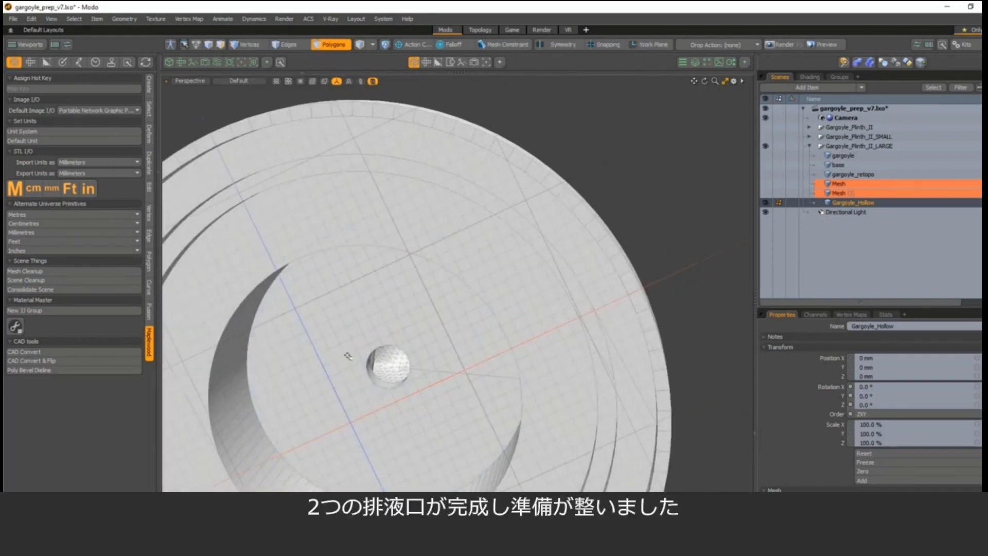
alt+drag(340, 315, 571, 484)
scroll(484, 283, up, 8)
alt+drag(474, 294, 447, 347)
key(3)
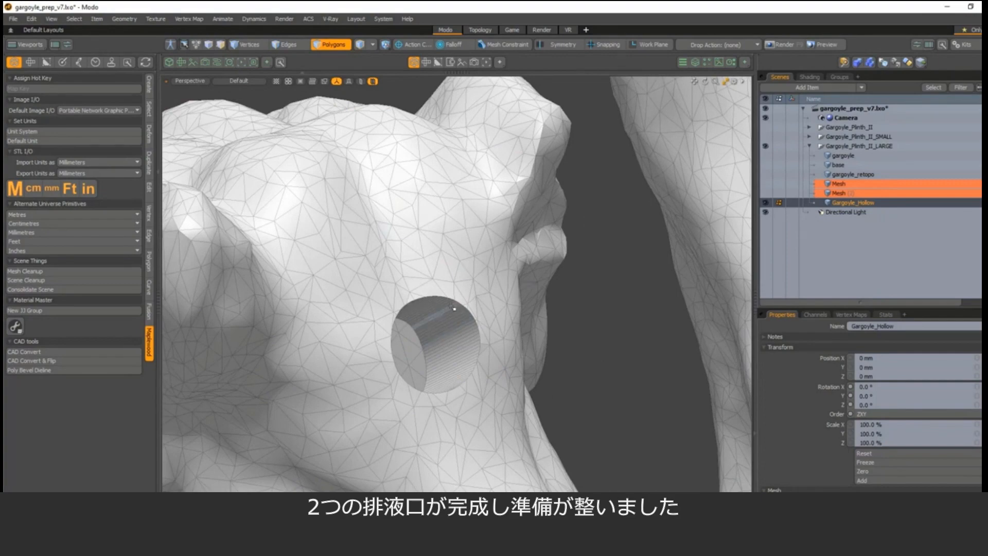
scroll(452, 308, down, 8)
alt+shift+drag(453, 307, 455, 116)
alt+drag(458, 329, 591, 276)
alt+drag(391, 329, 465, 354)
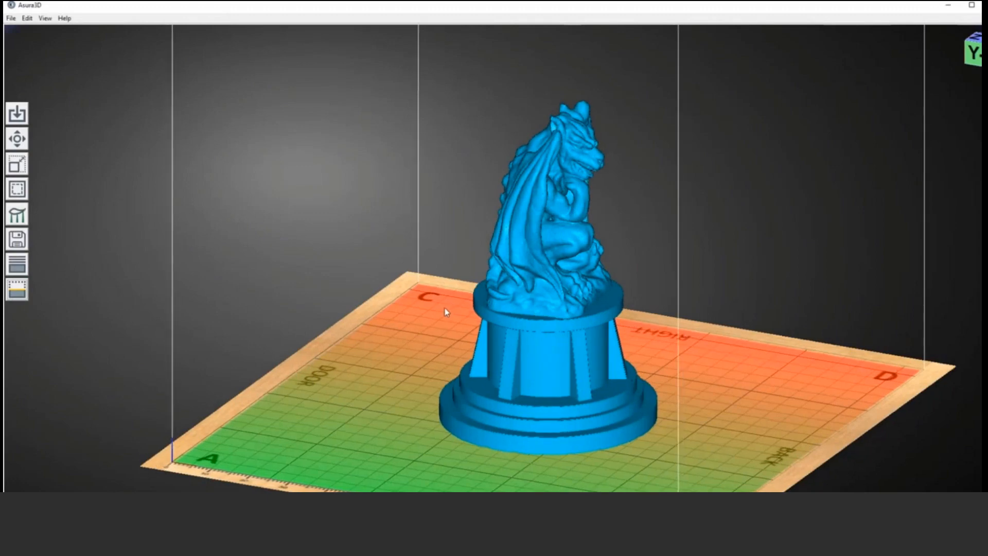
Switch to Asura3D, slice the loaded statue just above the plinth with the cross-section slider, and examine its hollow and drain hole.
mouse_move(445, 307)
right_down()
mouse_move(351, 296)
mouse_move(512, 290)
mouse_move(449, 292)
right_up()
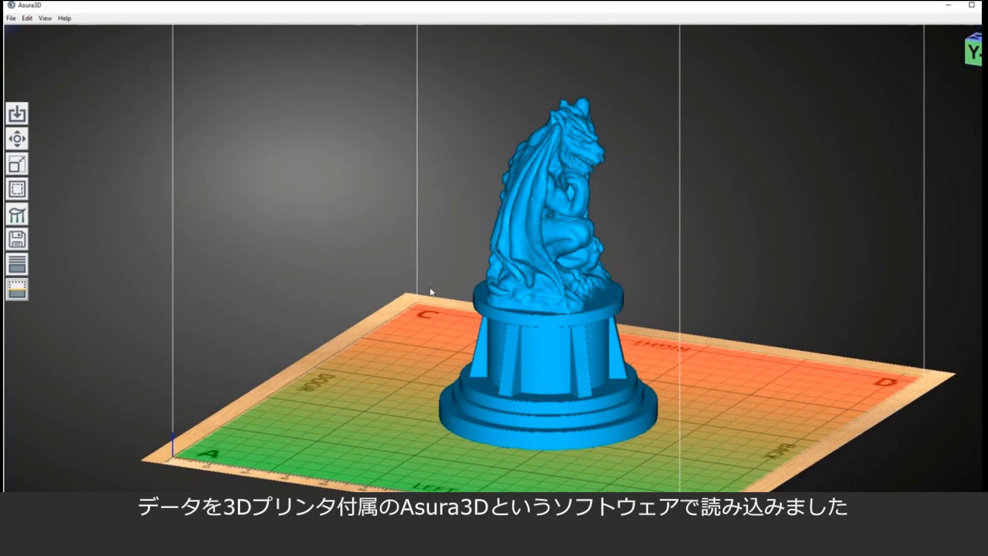
right_drag(432, 289, 424, 265)
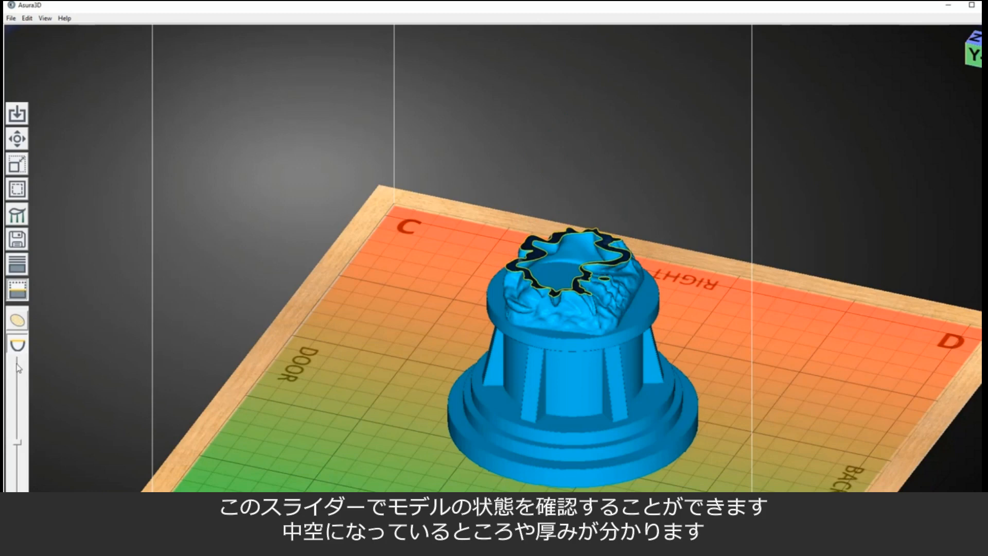
mouse_move(19, 447)
mouse_down()
mouse_move(19, 432)
mouse_move(19, 448)
mouse_up()
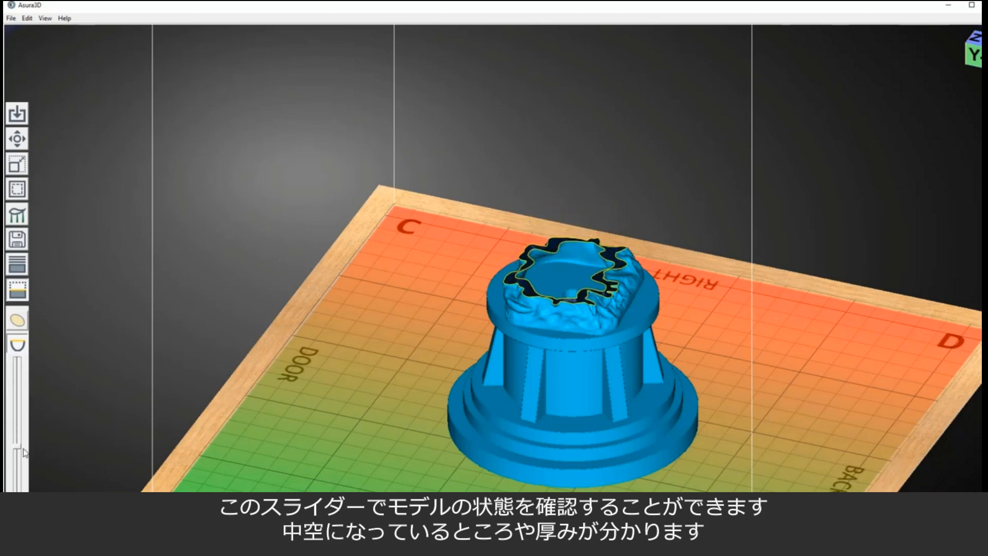
middle_drag(559, 271, 554, 303)
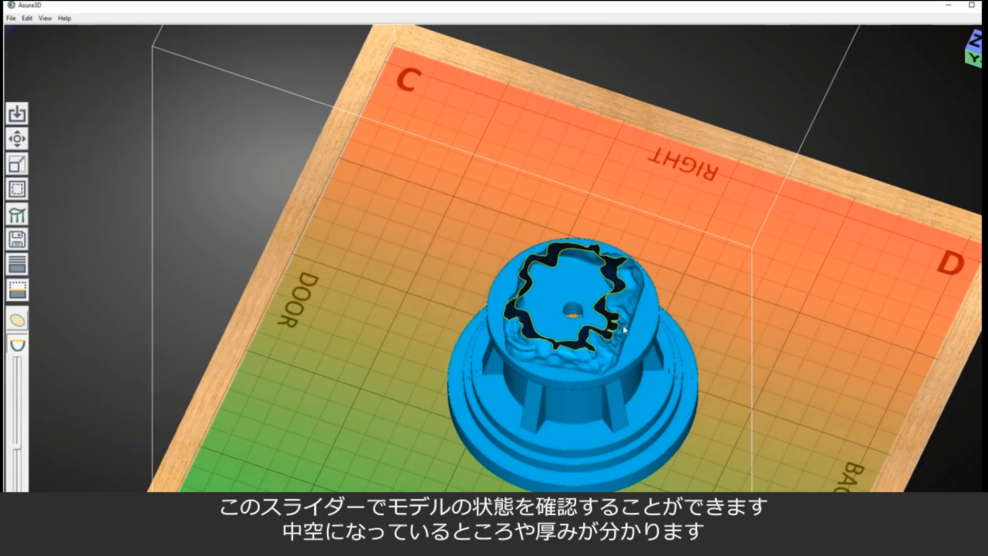
scroll(624, 330, up, 6)
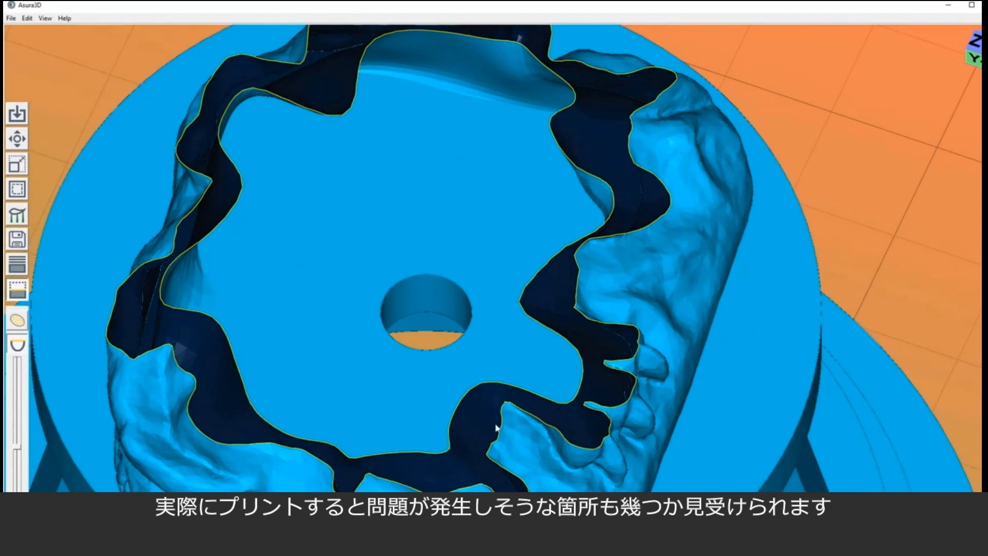
Raise the cross-section slightly up the gargoyle's body and examine the wall thickness for areas likely to cause print problems.
scroll(592, 390, down, 3)
mouse_move(523, 383)
right_down()
mouse_move(520, 362)
mouse_move(531, 366)
right_up()
scroll(417, 347, down, 2)
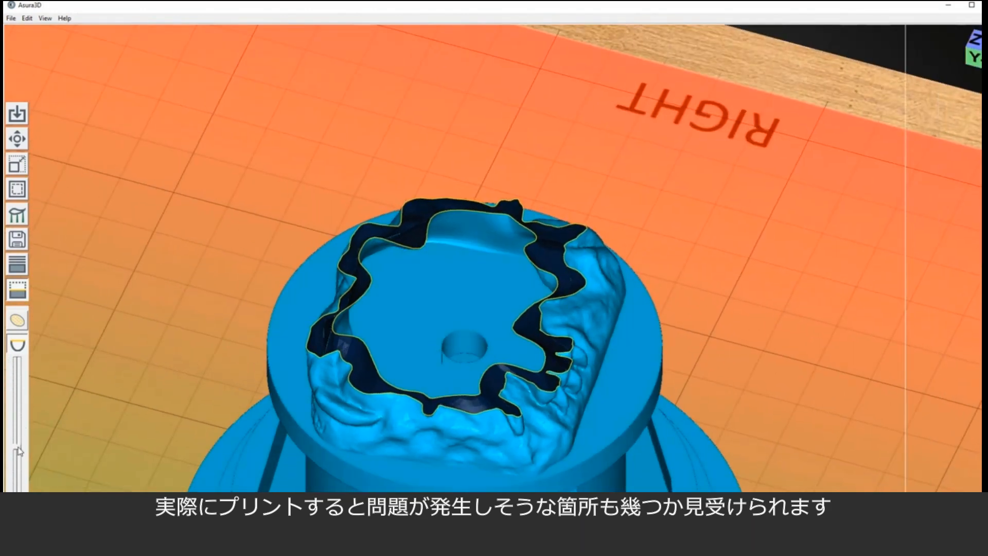
drag(18, 449, 18, 436)
scroll(408, 365, up, 3)
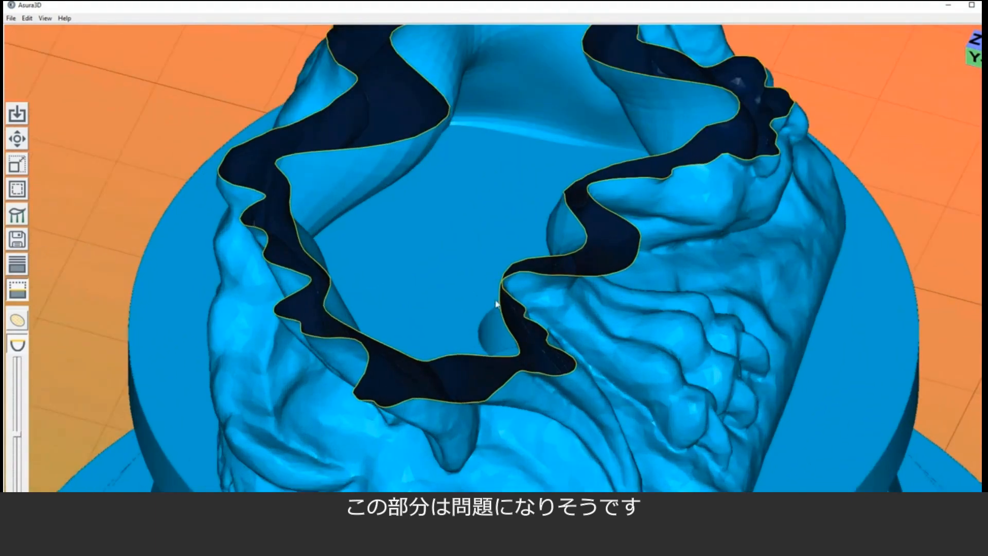
Raise the cross-section further up the gargoyle's body to check its wall thickness, and turn the section view off.
mouse_move(491, 290)
middle_down()
mouse_move(483, 302)
mouse_move(492, 274)
middle_up()
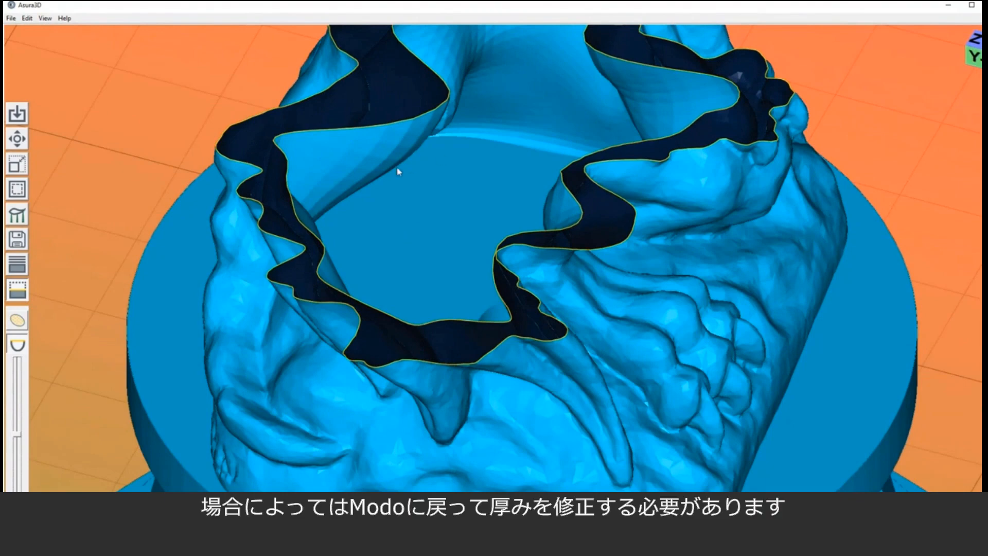
scroll(384, 215, down, 5)
scroll(417, 200, down, 1)
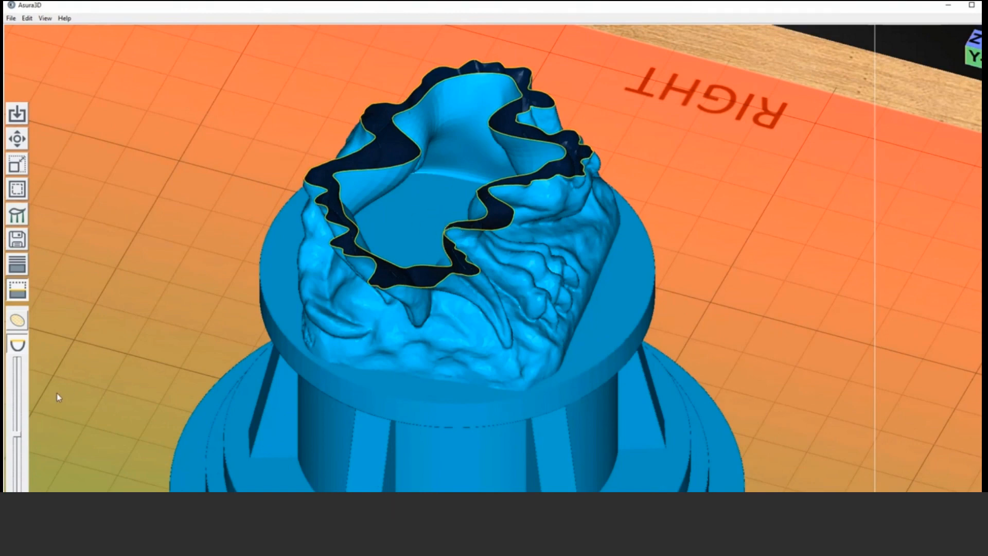
drag(23, 435, 19, 413)
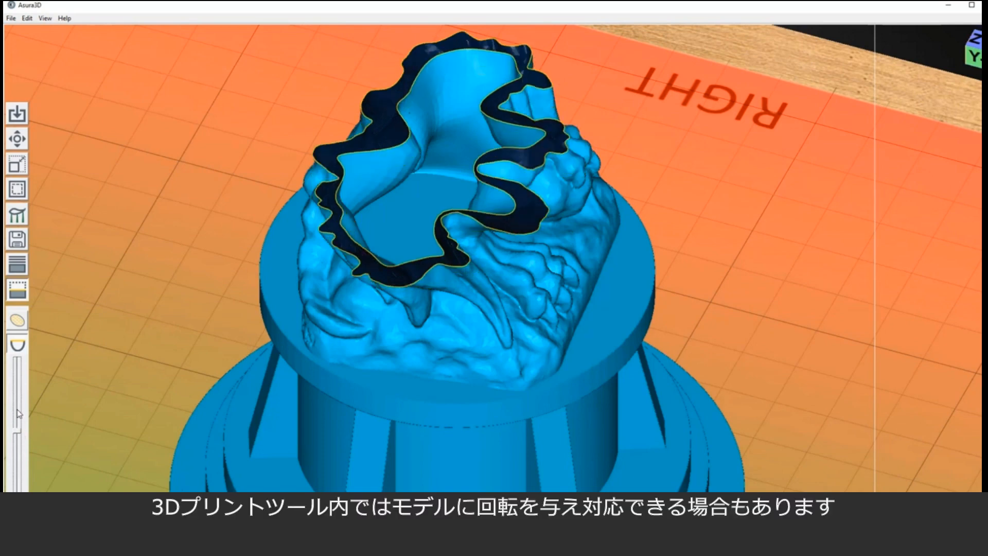
click(20, 290)
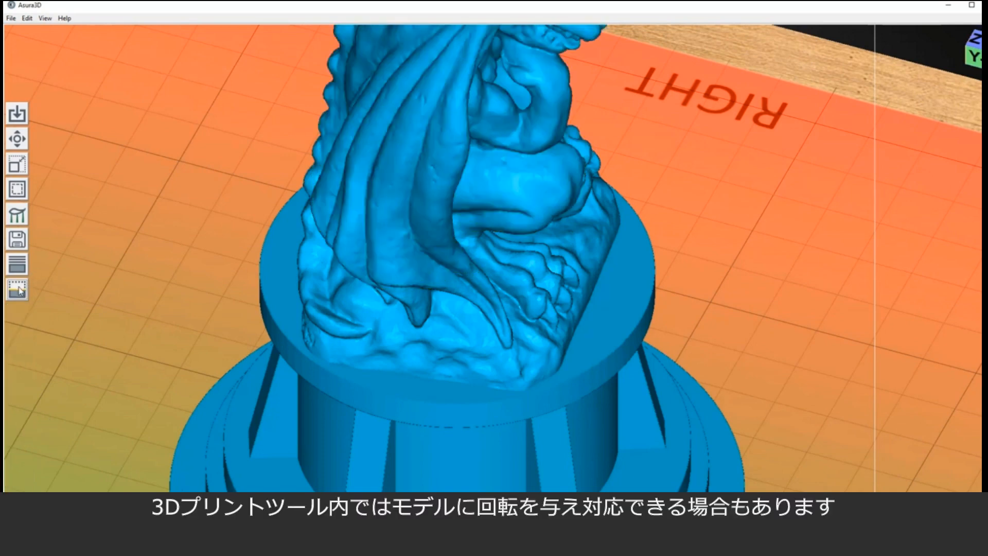
Tilt the whole statue backwards with the Orientate rotation handle and center it on the build platform.
scroll(384, 253, down, 5)
middle_drag(425, 303, 478, 236)
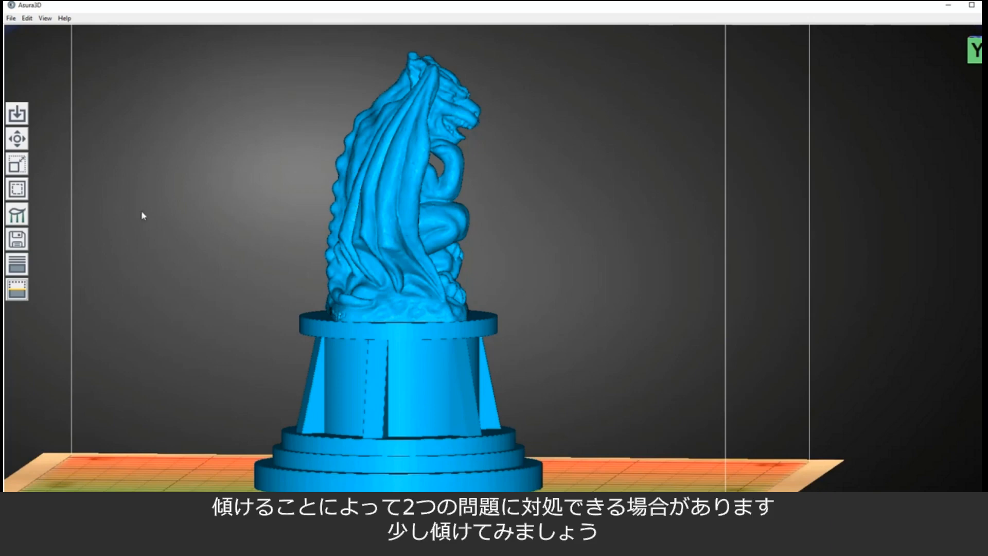
click(17, 139)
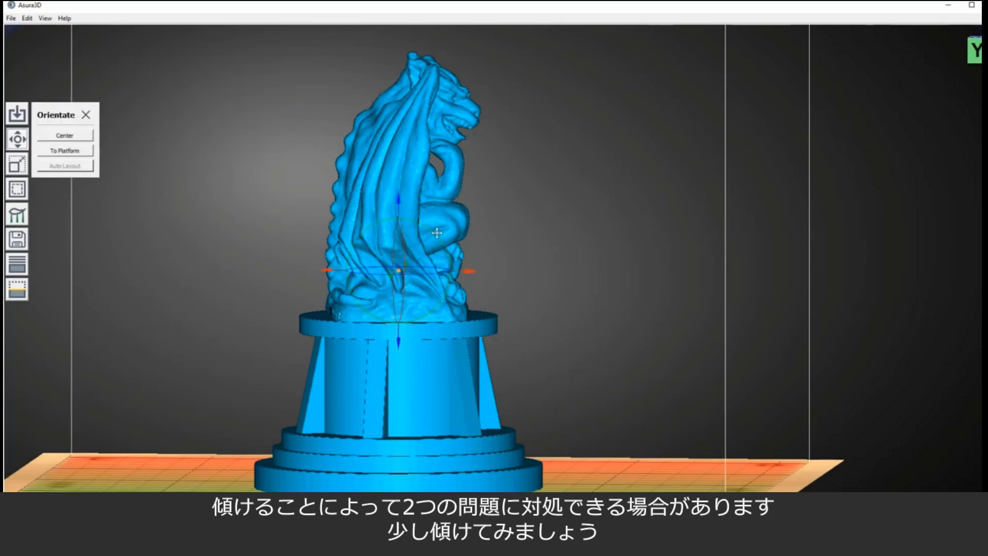
drag(437, 232, 421, 223)
click(61, 136)
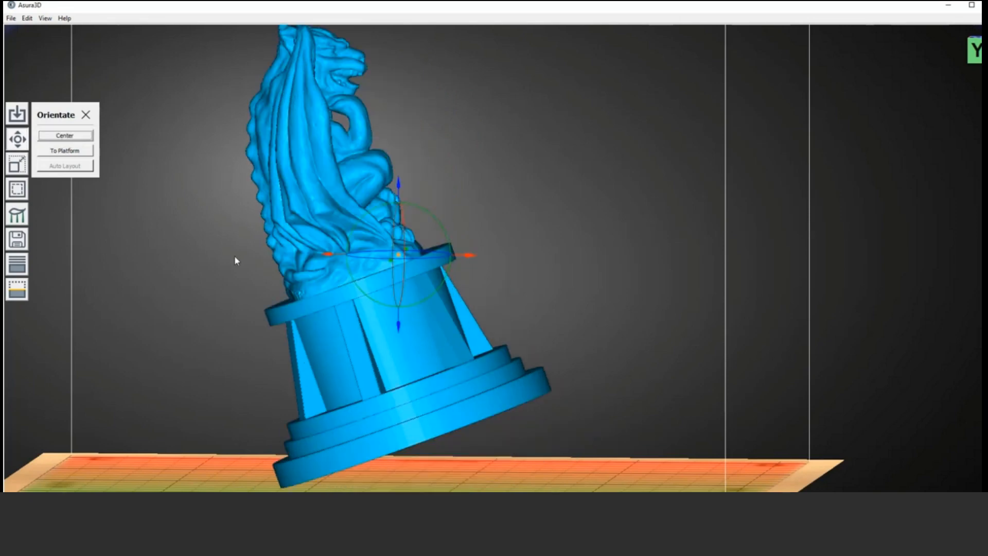
click(86, 114)
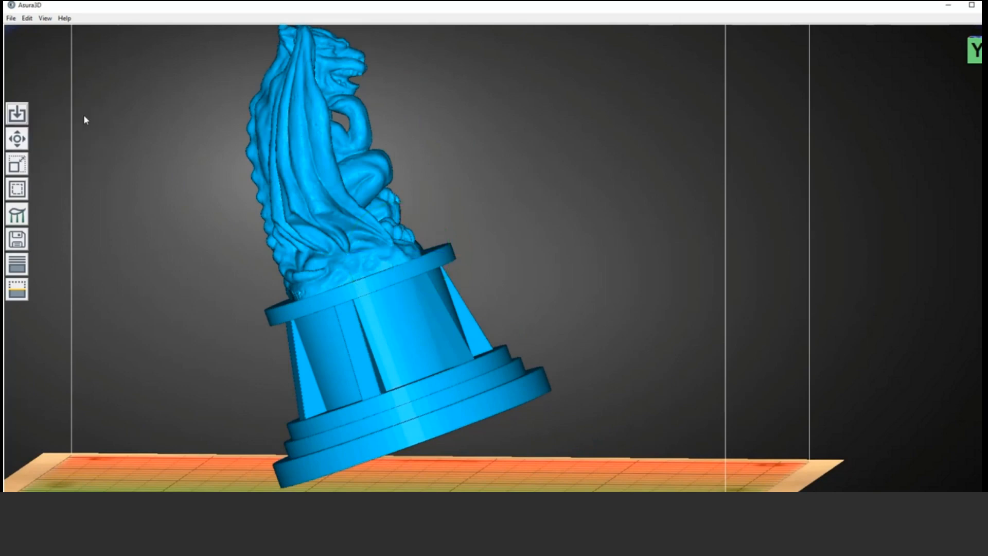
Generate automatic supports at density 10.00 and angle 45.00 with Remove Internal enabled, and inspect them around the tilted base.
click(17, 215)
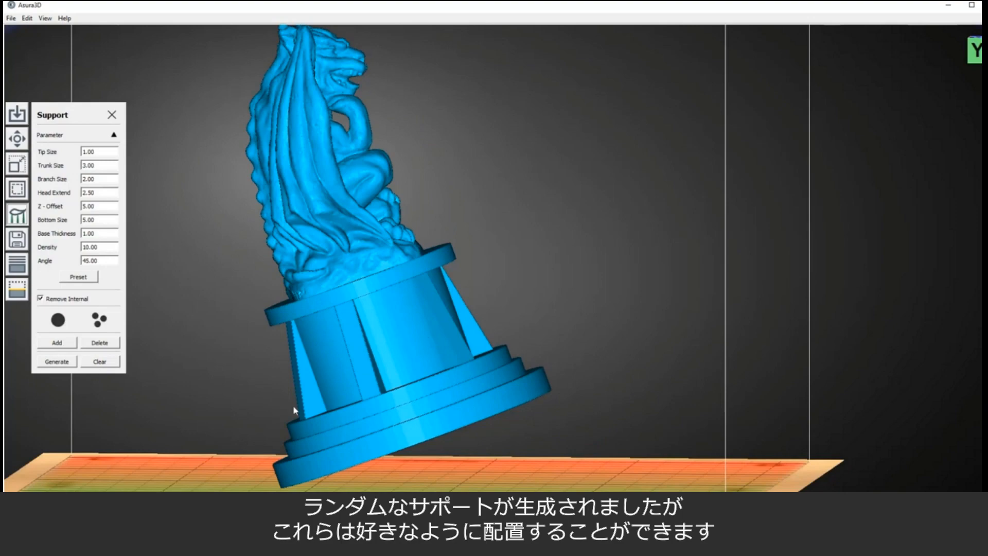
click(57, 361)
right_drag(229, 337, 360, 300)
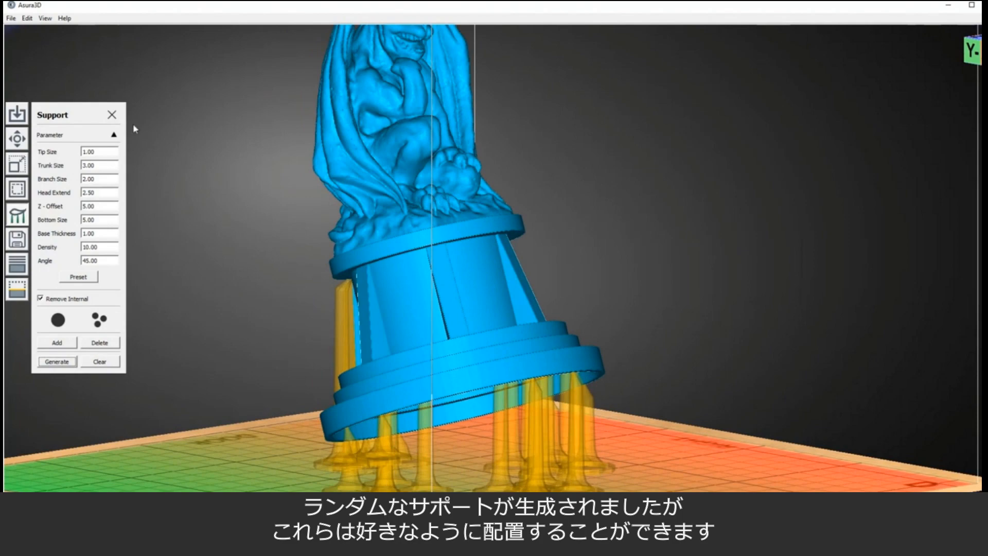
click(112, 114)
right_drag(236, 290, 395, 234)
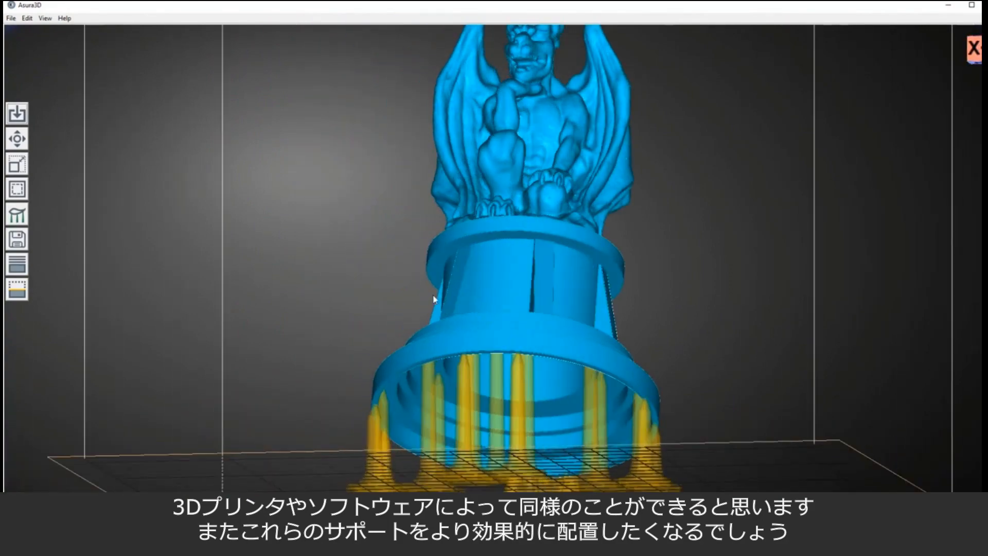
right_drag(434, 298, 482, 335)
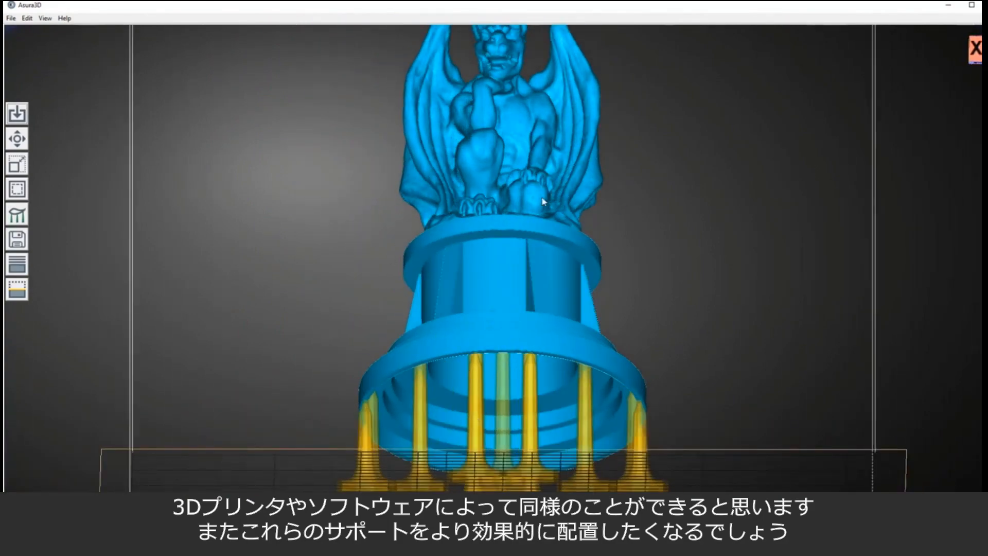
right_drag(350, 244, 547, 294)
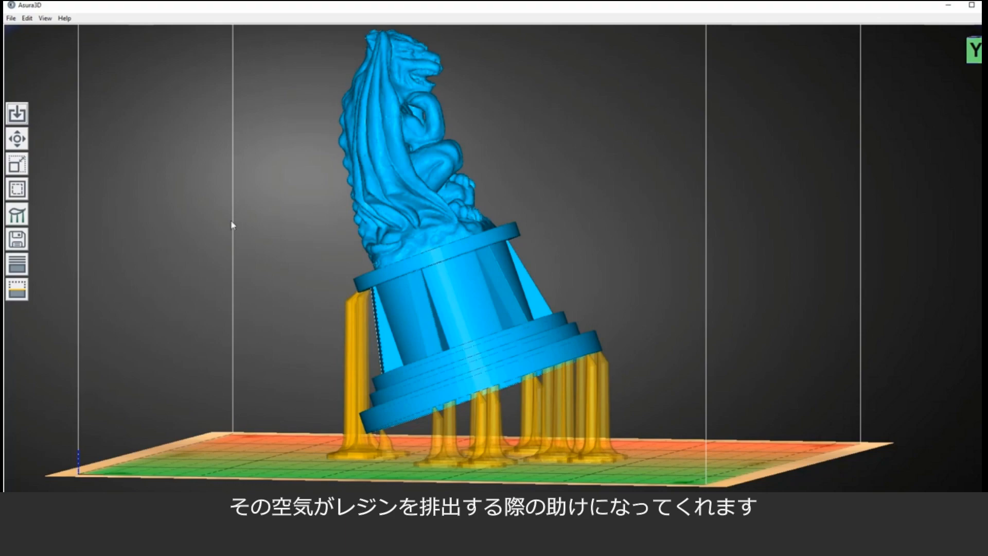
Slice the tilted statue just above the plinth with the cross-section slider and examine the thin wall folds up close.
click(21, 289)
right_drag(366, 240, 340, 304)
scroll(483, 198, up, 5)
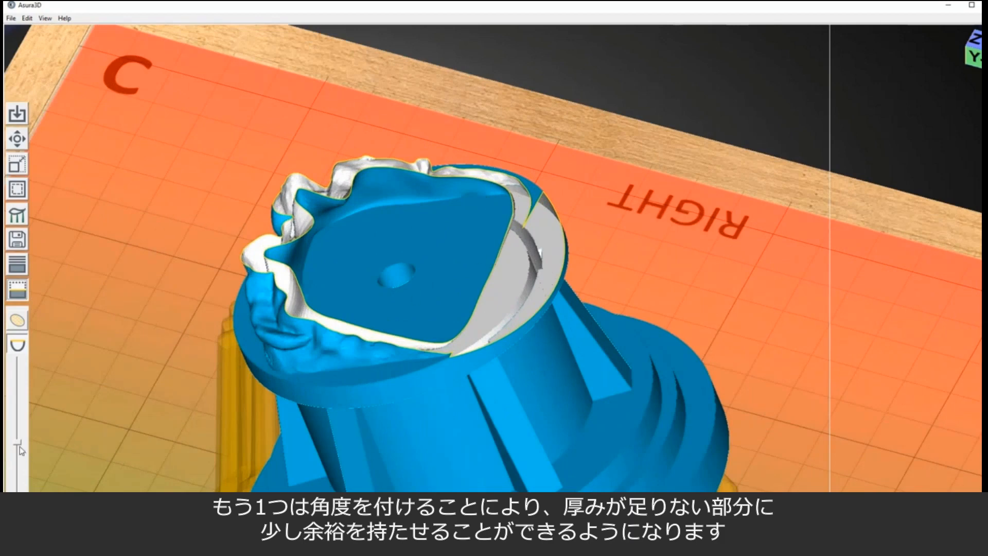
drag(18, 448, 17, 434)
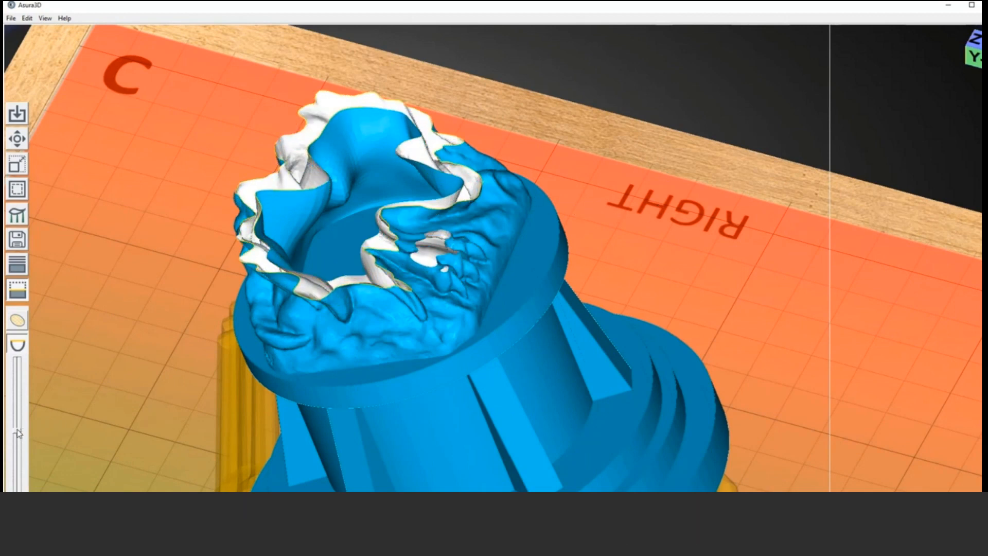
drag(17, 432, 14, 432)
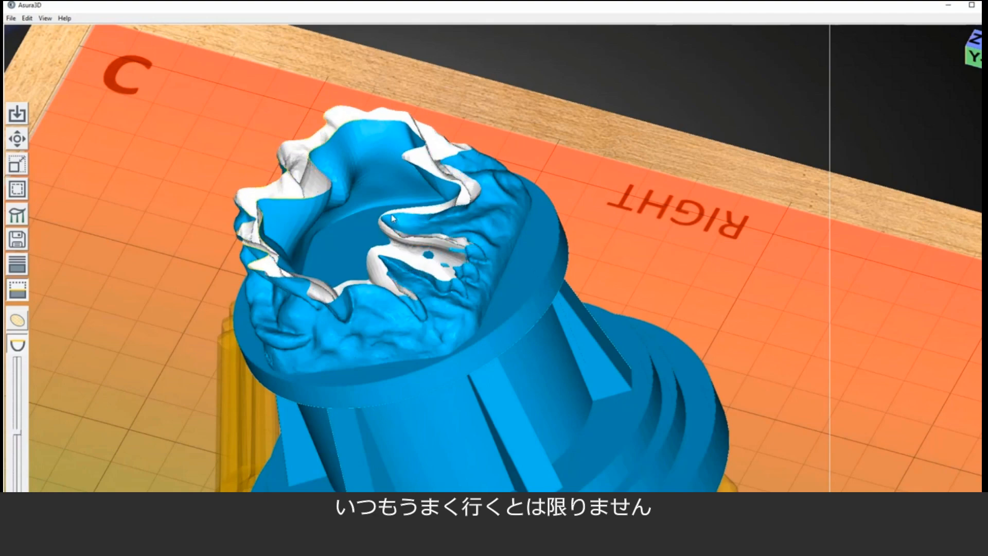
scroll(391, 214, up, 5)
scroll(382, 216, up, 4)
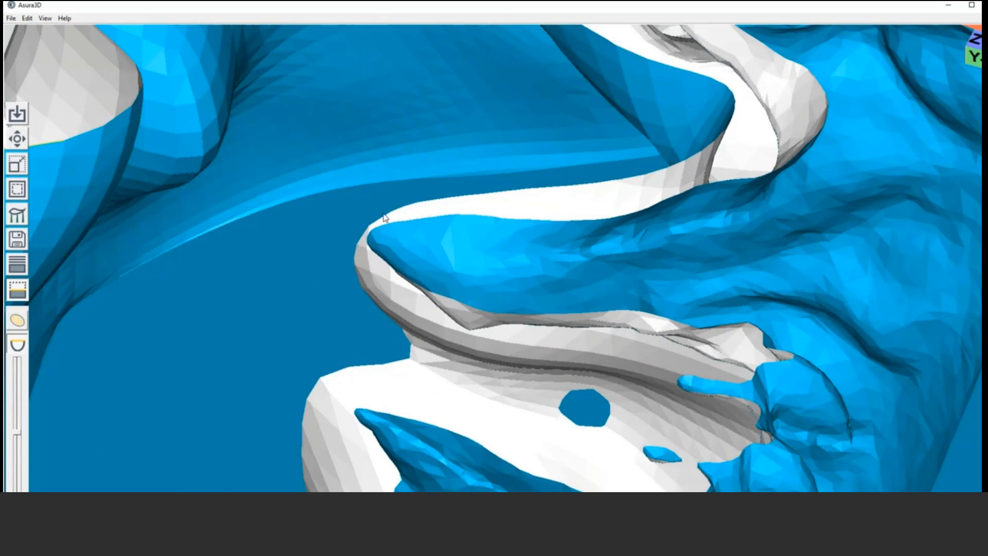
Raise the cross-section through the tilted gargoyle's torso and up past its head to check the remaining walls.
scroll(381, 221, down, 3)
scroll(329, 282, down, 1)
drag(17, 434, 17, 398)
middle_drag(371, 253, 423, 411)
right_drag(423, 412, 410, 331)
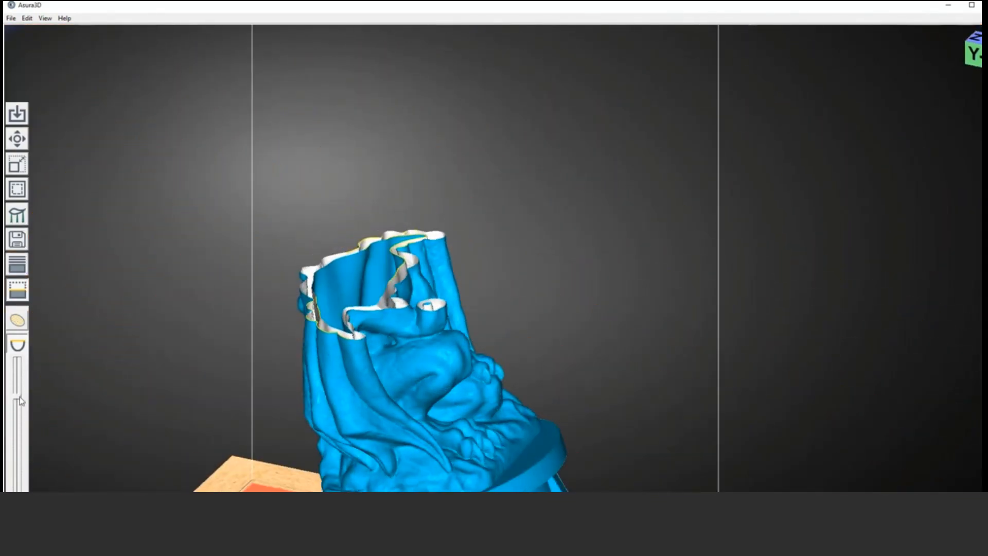
drag(17, 403, 17, 359)
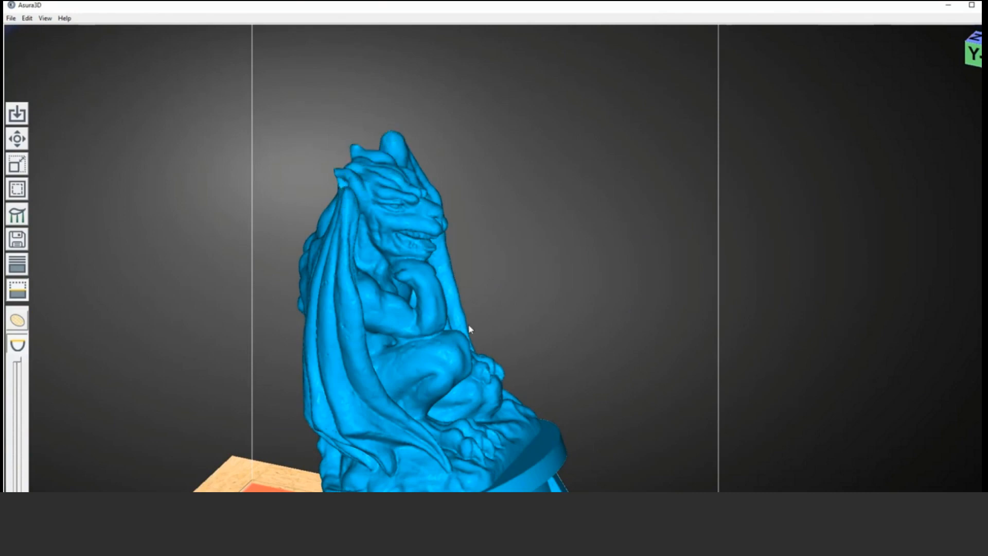
right_drag(468, 323, 535, 315)
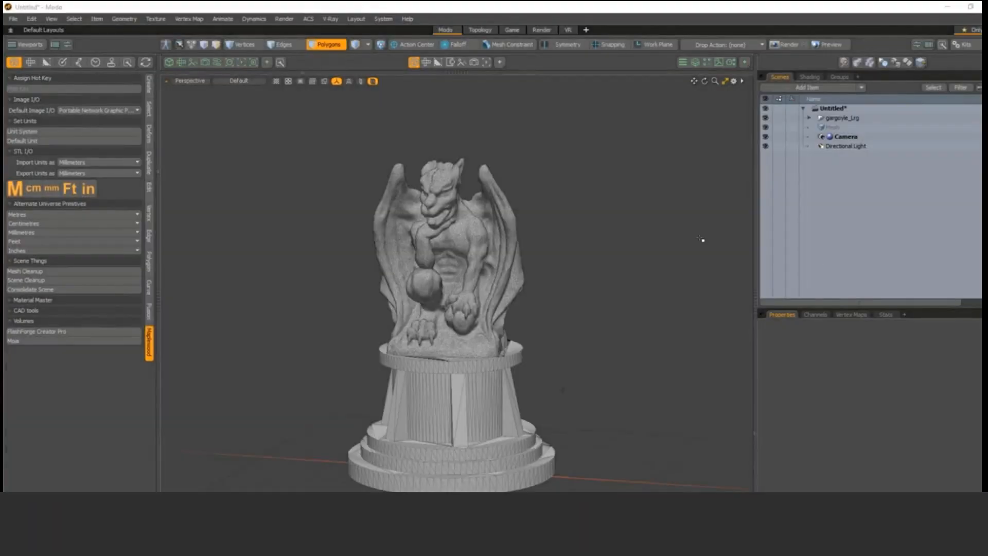
Switch to Modo and add the FlashForge Creator Pro and Moai print volume boxes around the gargoyle.
alt+drag(579, 311, 495, 349)
alt+drag(474, 260, 582, 293)
scroll(546, 301, down, 2)
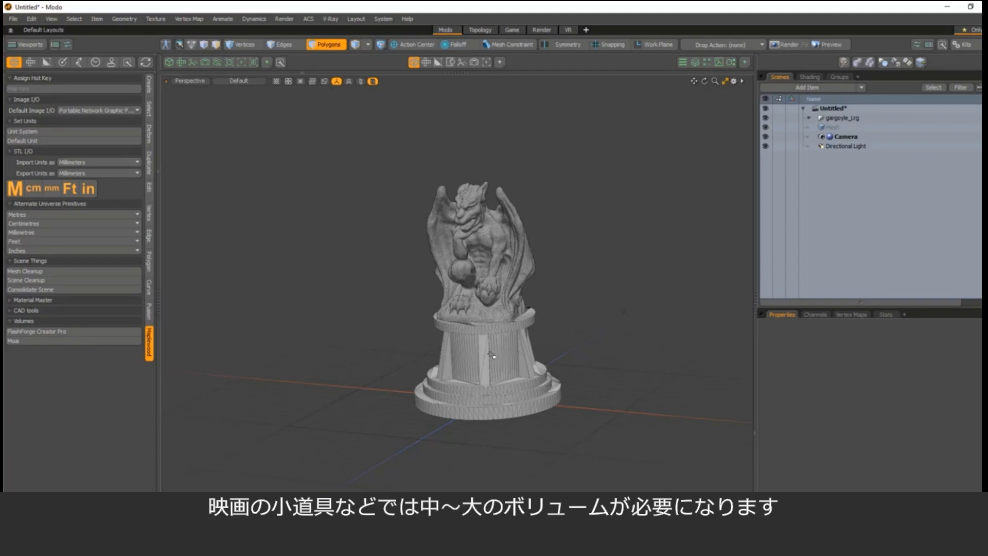
scroll(491, 221, down, 5)
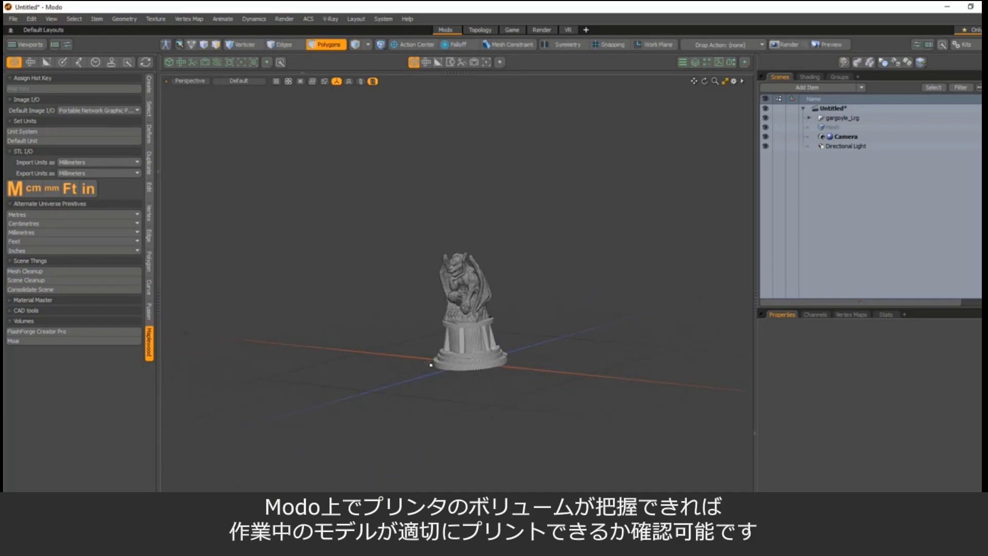
alt+drag(430, 364, 371, 315)
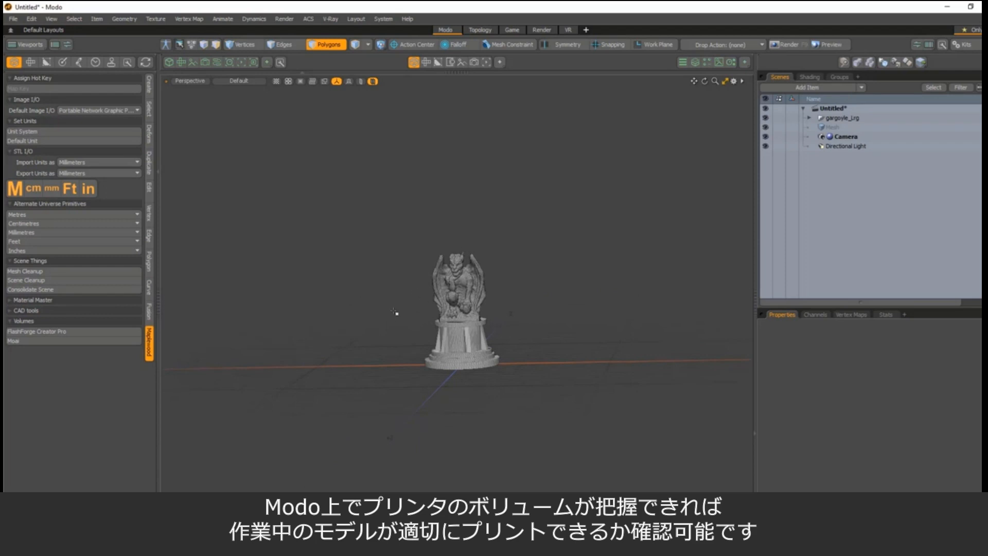
click(51, 332)
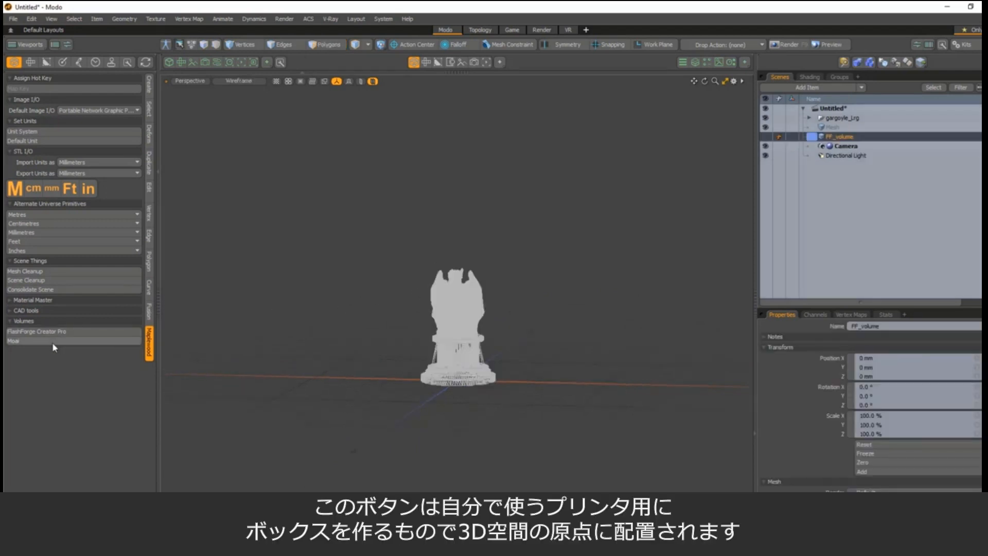
click(20, 340)
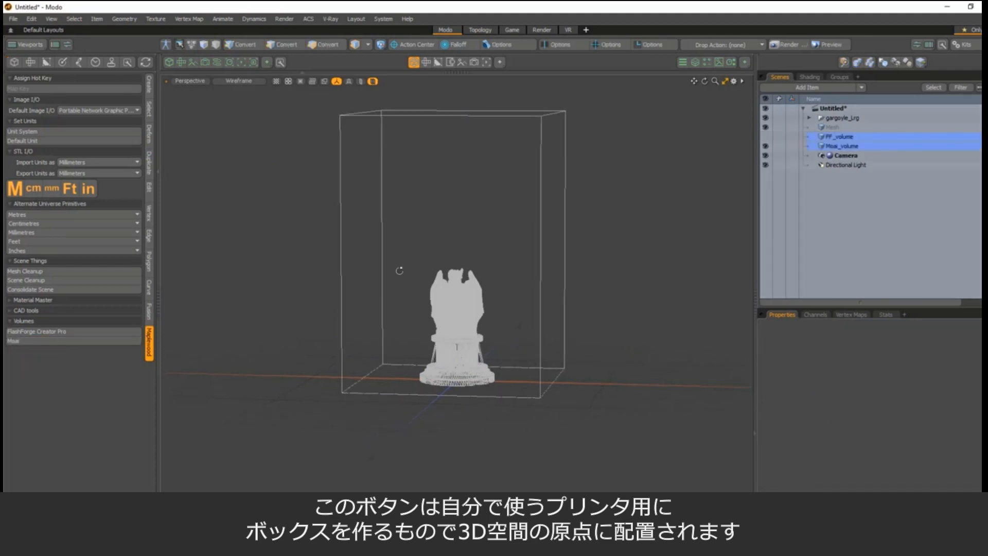
Measure the Moai print volume with the Dimension tool and inspect its three side lengths from several angles.
middle_drag(399, 270, 443, 388)
middle_drag(331, 388, 399, 353)
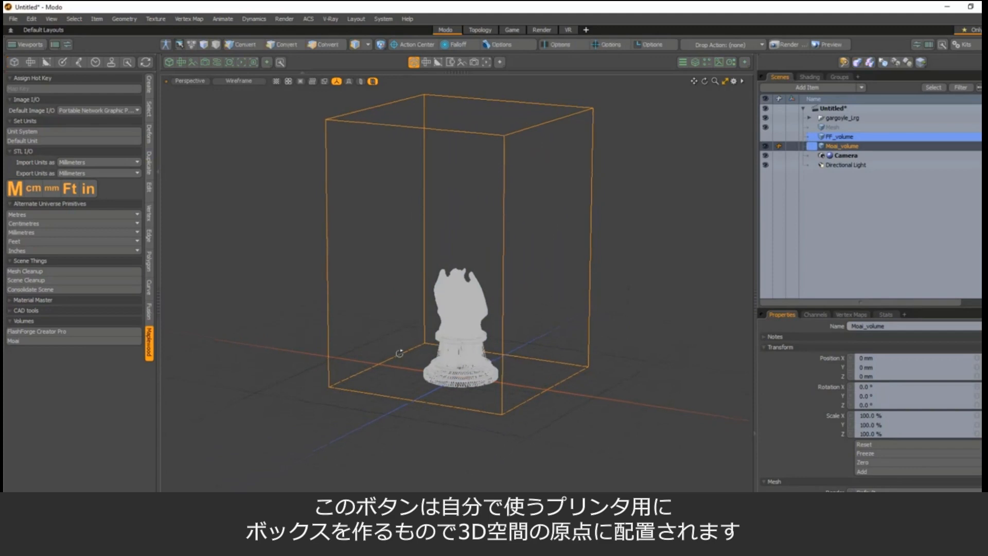
alt+drag(399, 353, 494, 351)
key(ctrl+m)
click(418, 311)
alt+drag(421, 370, 350, 272)
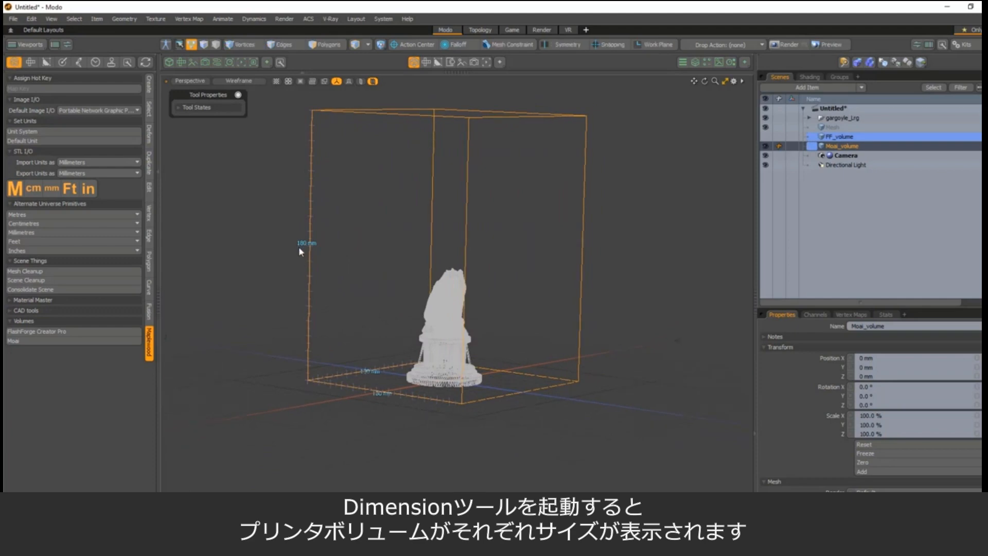
alt+drag(386, 296, 385, 303)
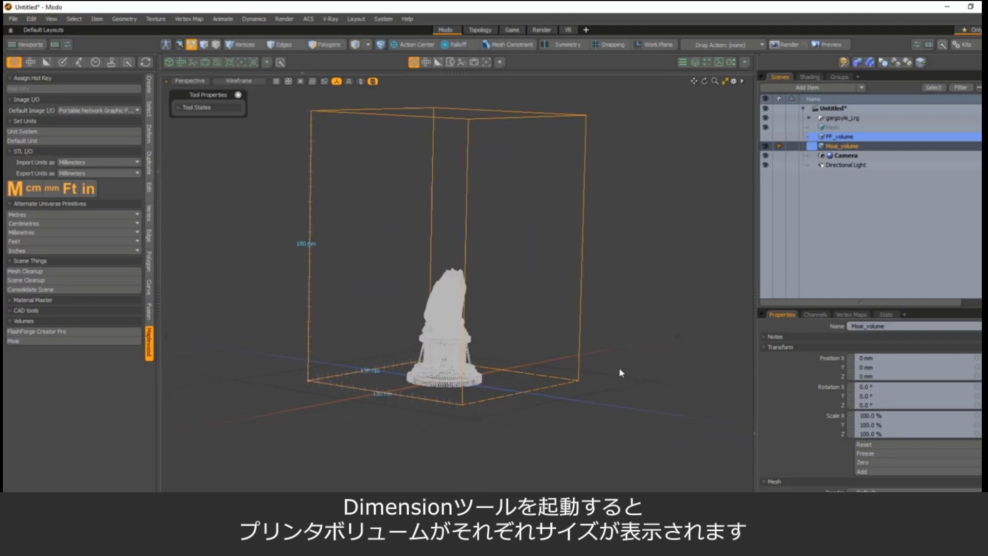
alt+drag(529, 417, 357, 289)
Hide Moai_volume, leave the Dimension tool and return the viewport to default shading.
click(766, 145)
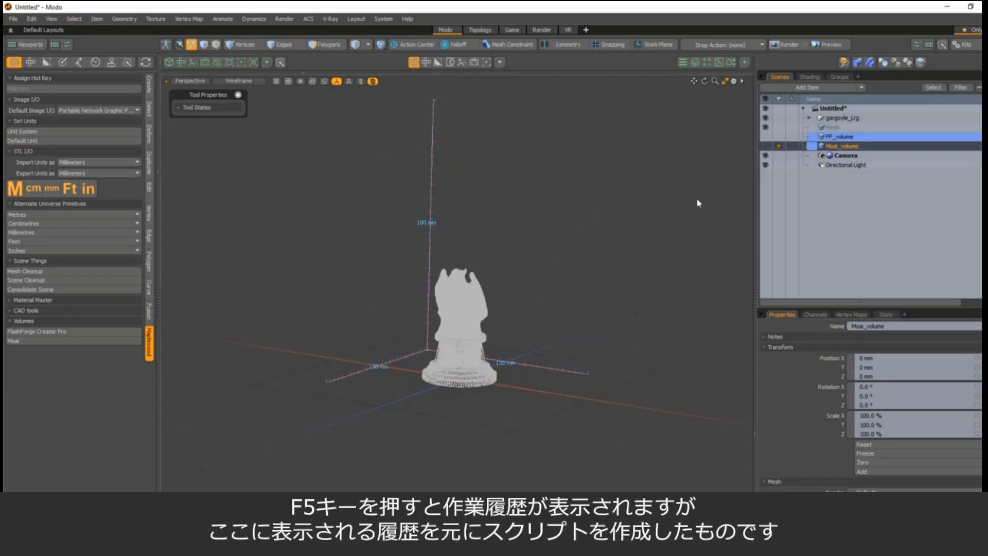
alt+drag(697, 198, 635, 221)
click(593, 259)
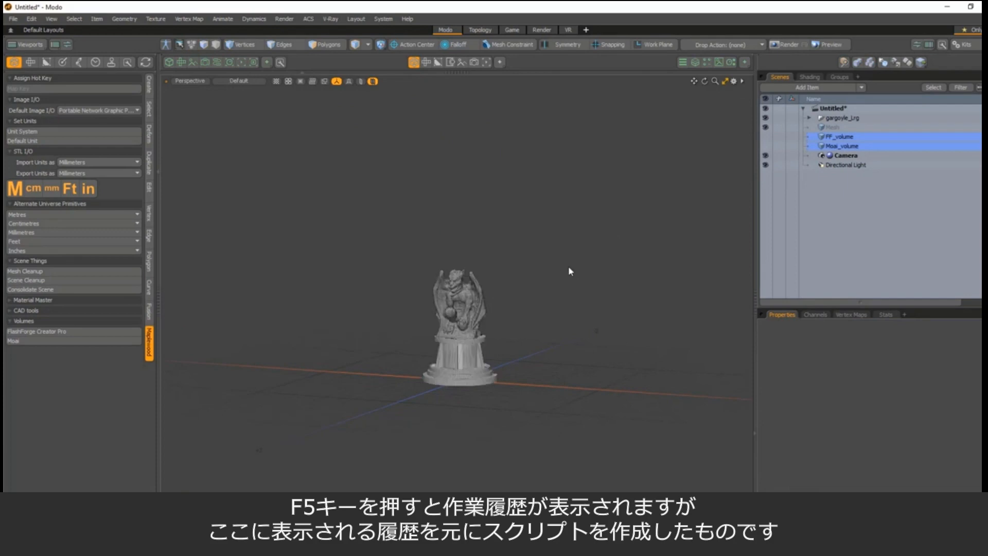
Open the Command History window, place it beside the gargoyle and review the recorded commands.
key(F5)
drag(623, 109, 243, 96)
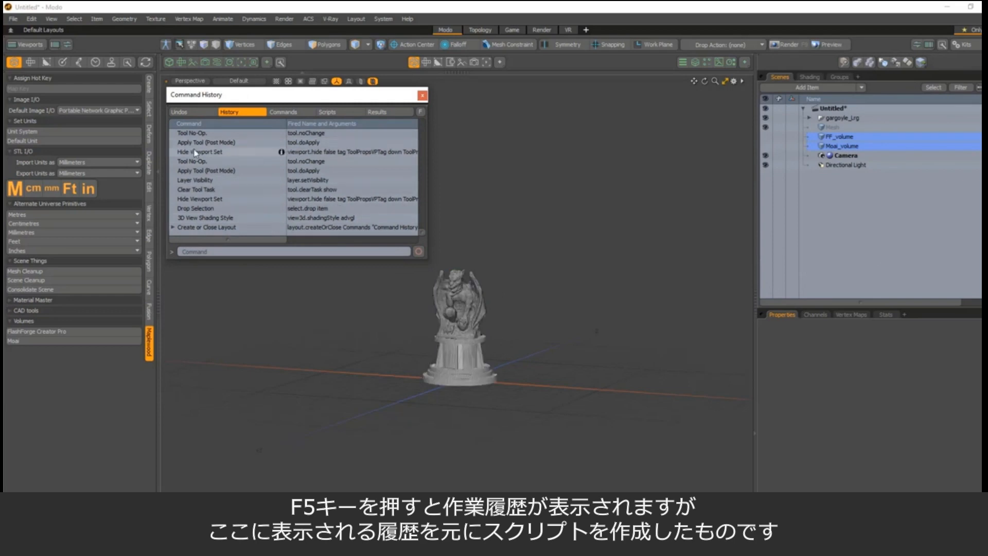
drag(266, 97, 277, 103)
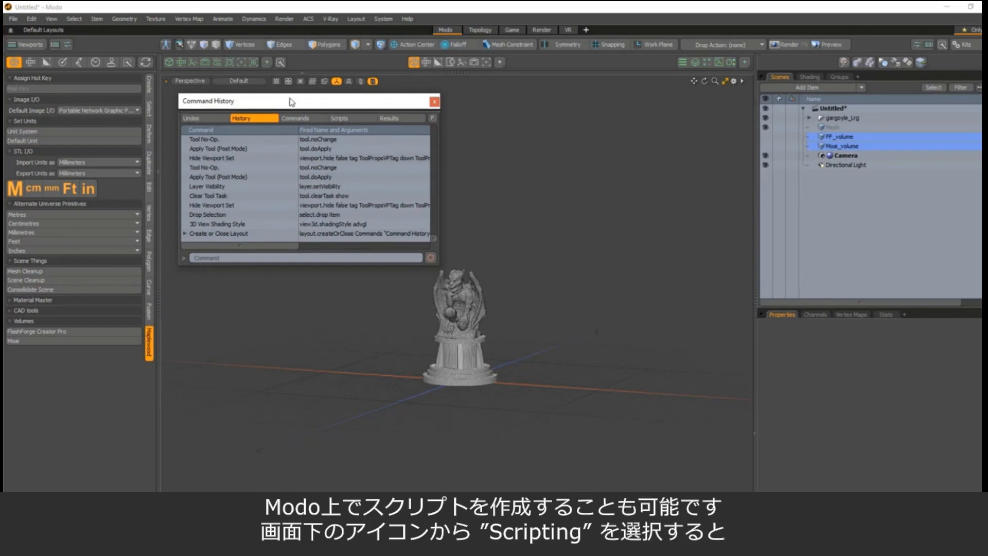
drag(289, 99, 278, 99)
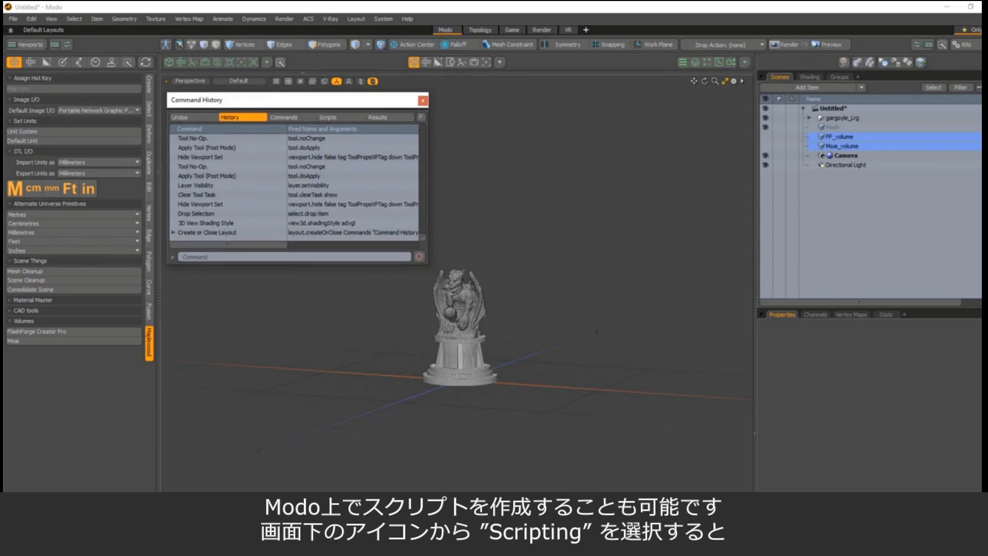
Show the Scripting layout in the lower viewport and enlarge it to view the script editor.
click(431, 489)
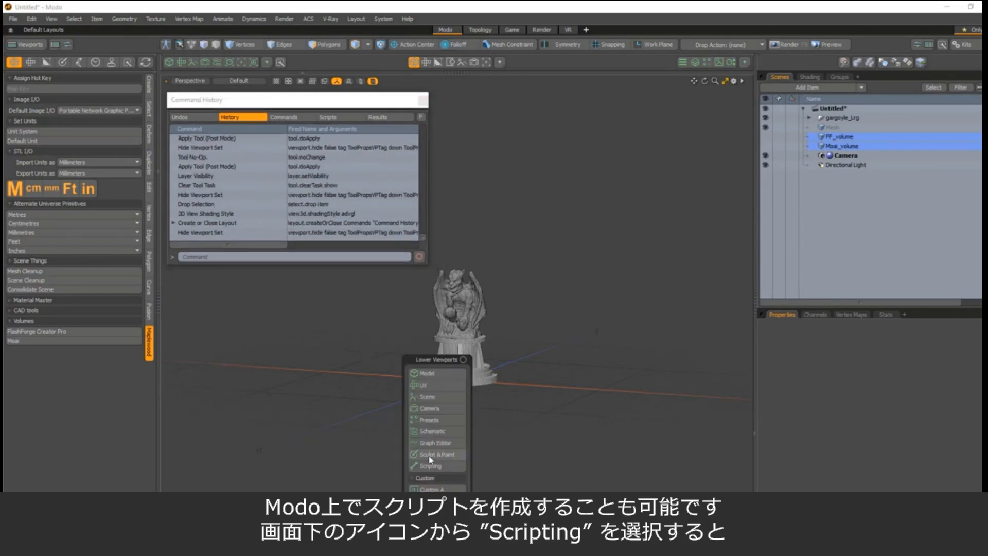
click(437, 466)
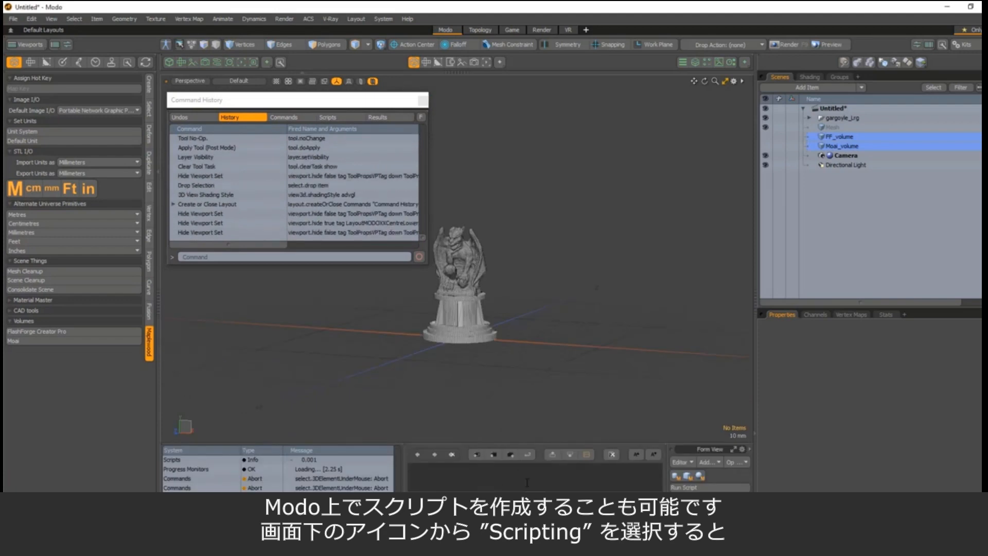
drag(508, 442, 511, 367)
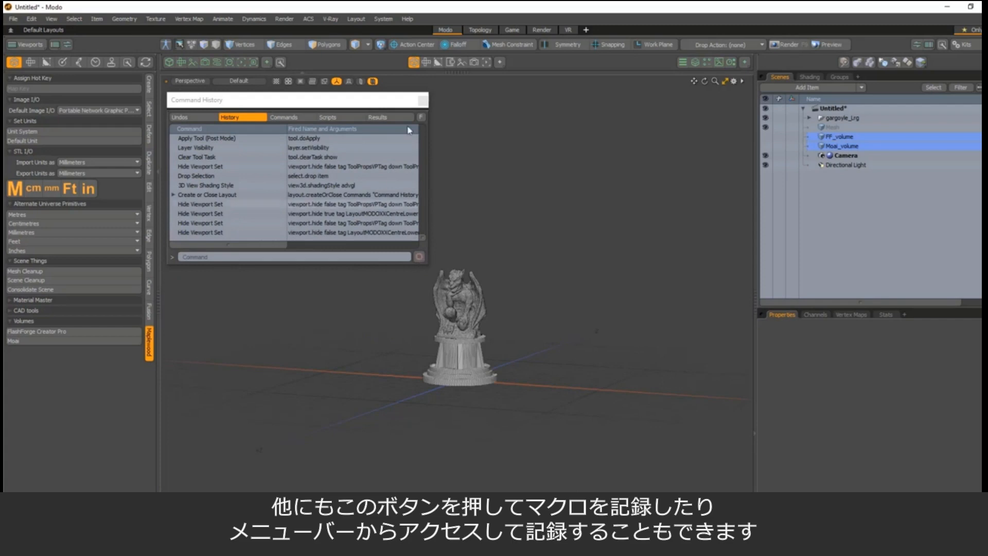
Look up the Record Macro command among the system commands.
click(384, 18)
mouse_move(406, 56)
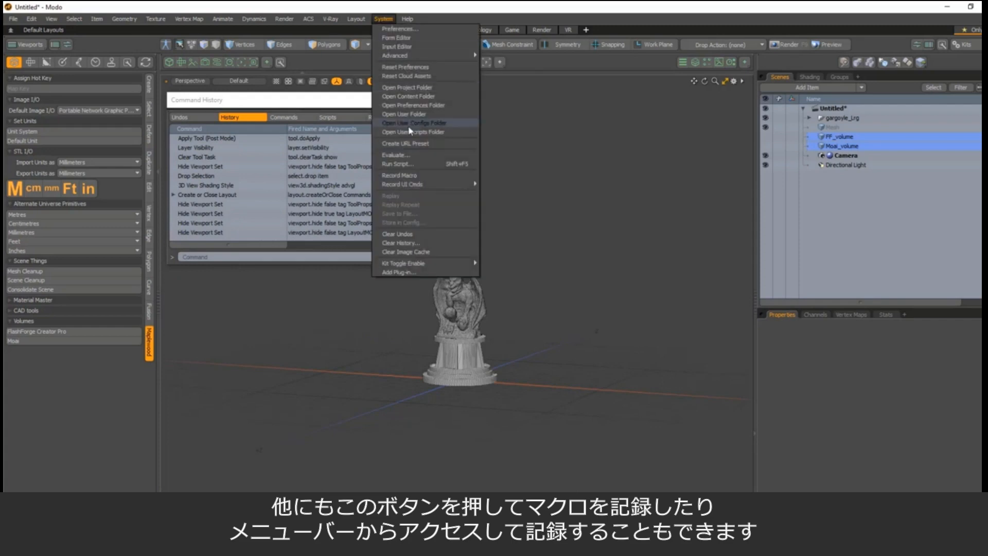
click(405, 176)
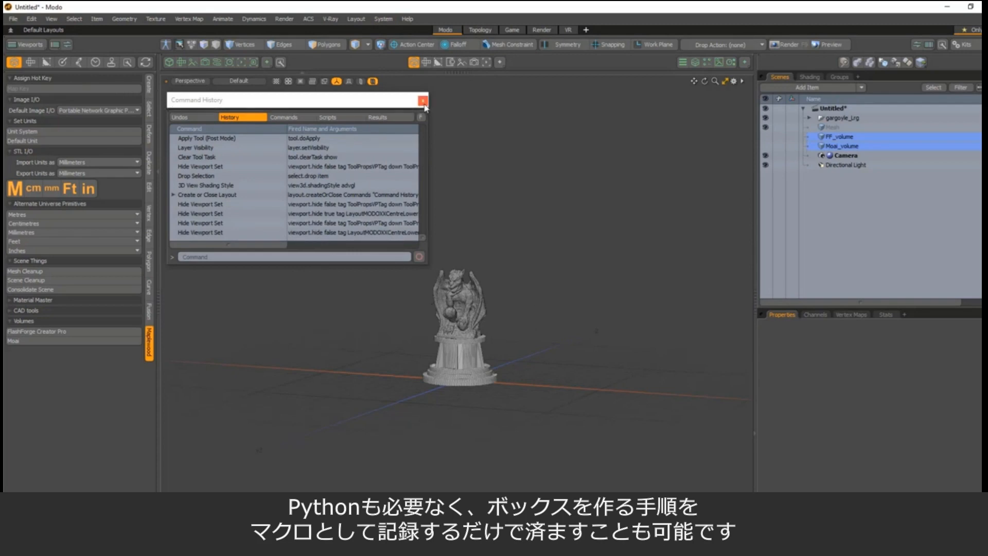
Move the Command History window out of the way and bring up PyCharm with the mb_ff_volume.py script.
drag(373, 100, 987, 101)
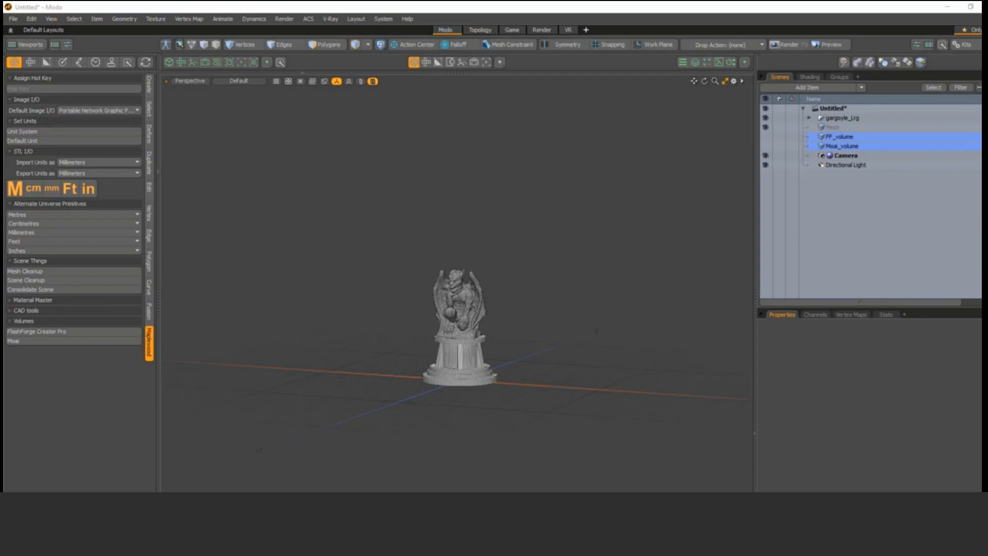
drag(987, 56, 467, 19)
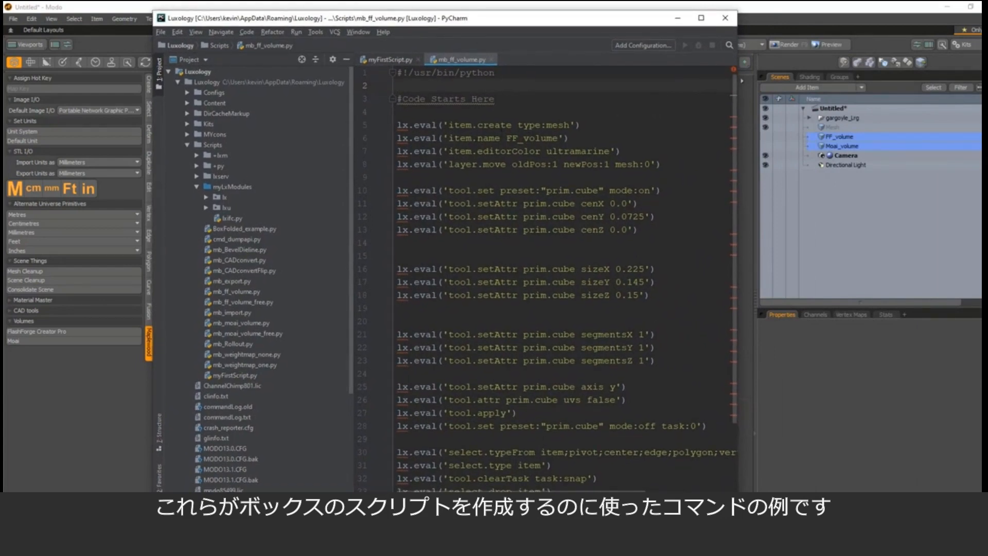